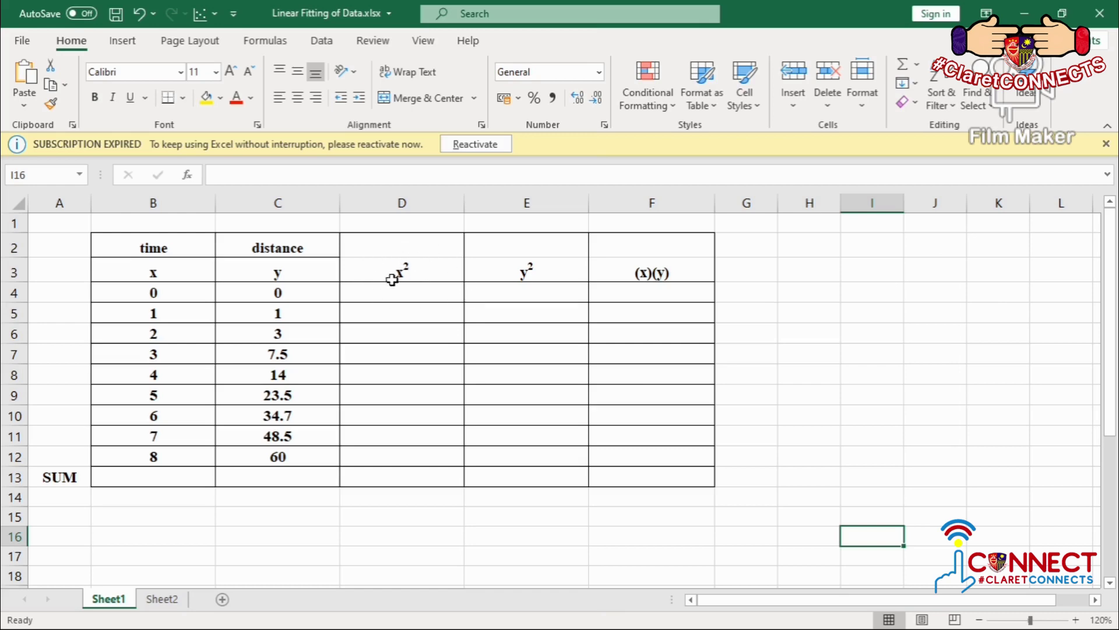
Step: Calculate x² in D4 with the formula =B4*B4 and copy it down to D12
{"action": "left_click", "coordinate": [433, 293]}
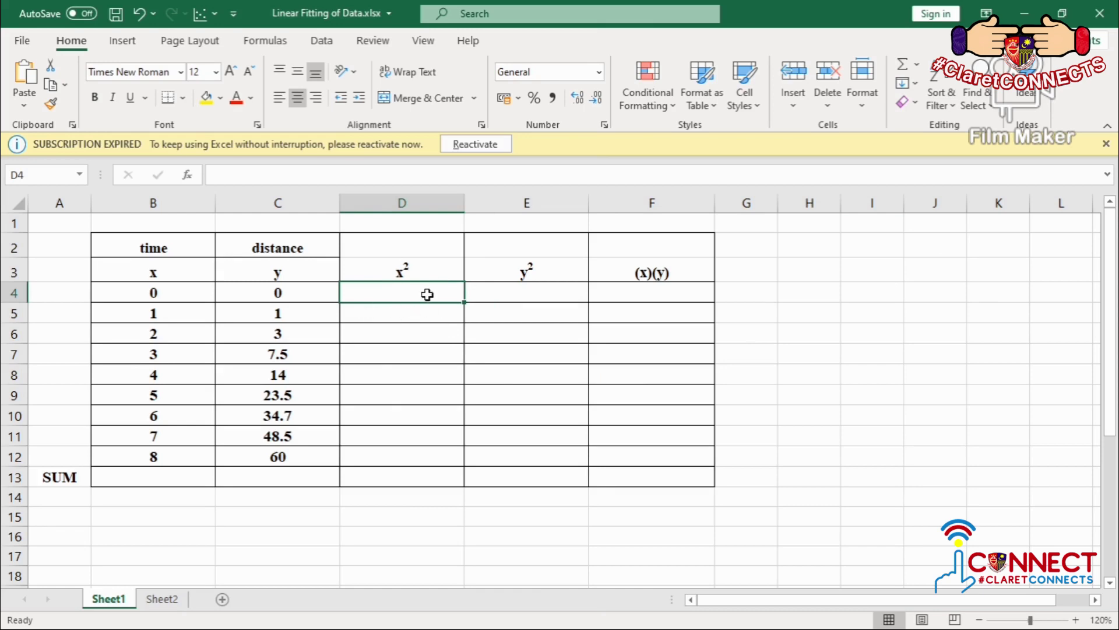
{"action": "type", "text": "="}
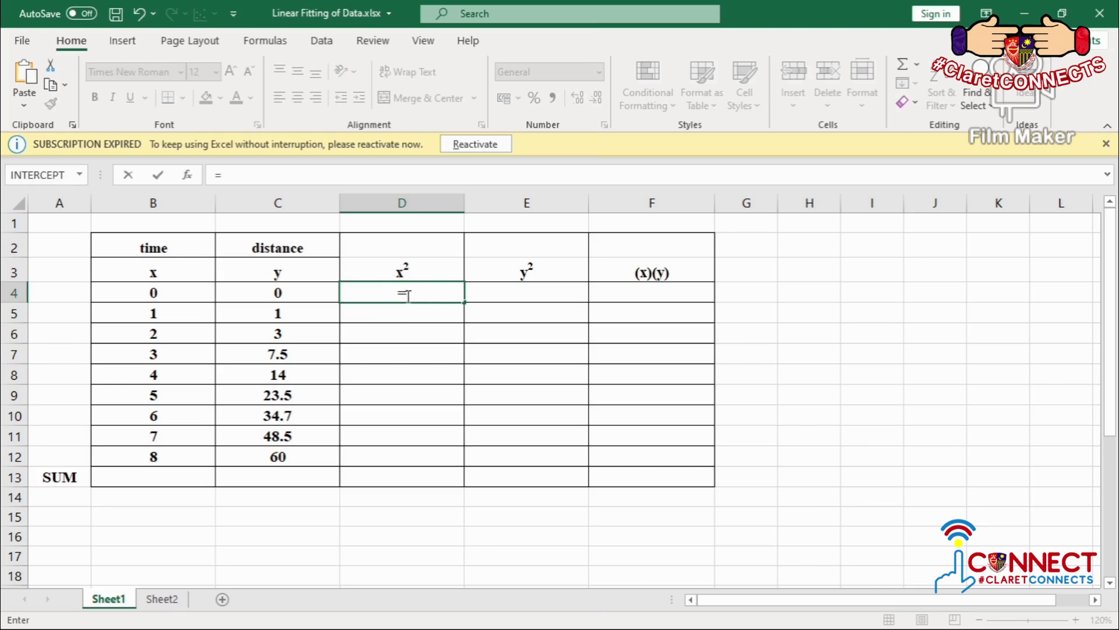
{"action": "left_click", "coordinate": [180, 292]}
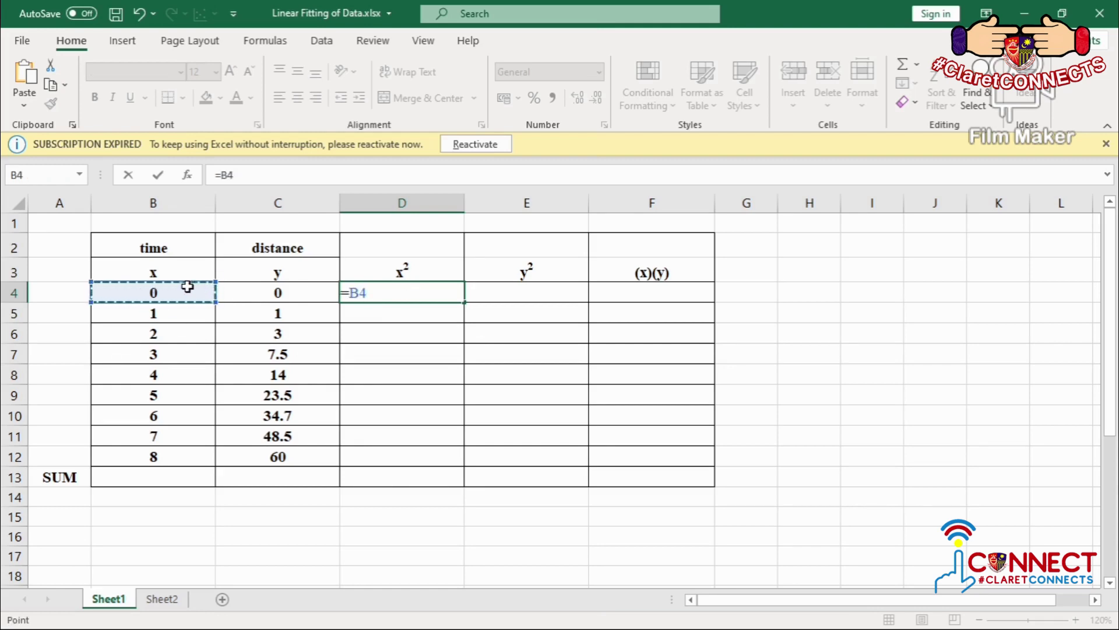
{"action": "type", "text": "*"}
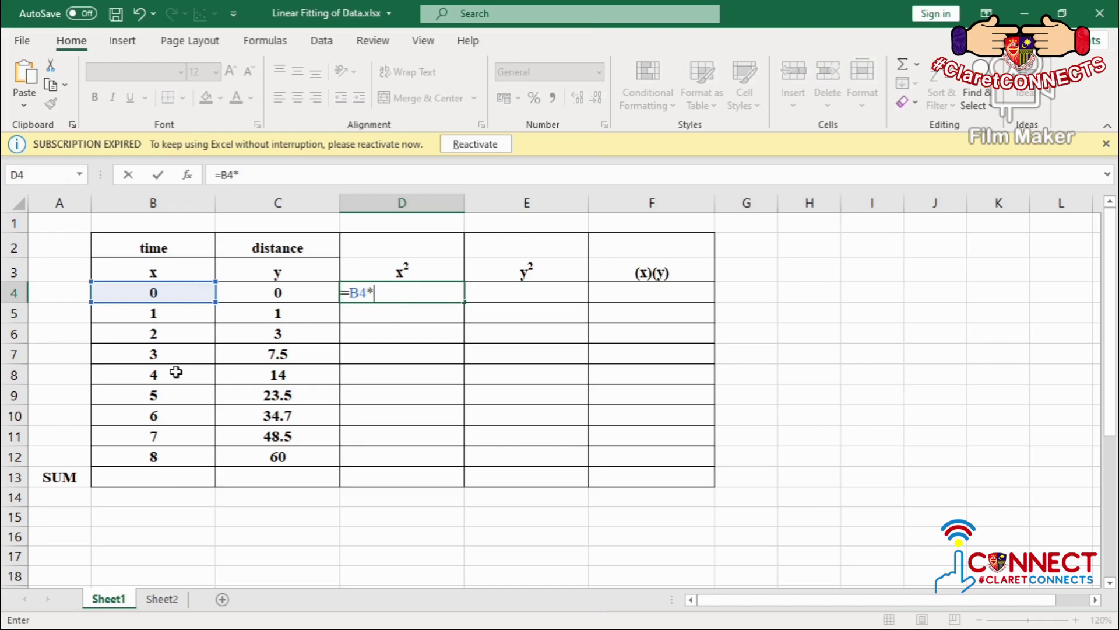
{"action": "left_click", "coordinate": [162, 295]}
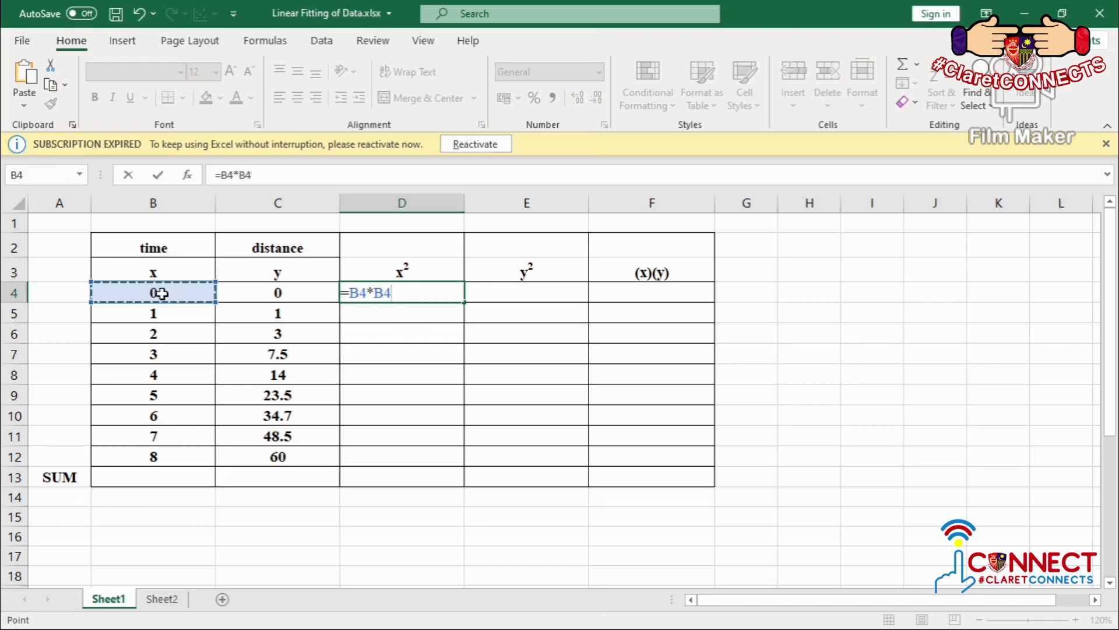
{"action": "key", "text": "Return"}
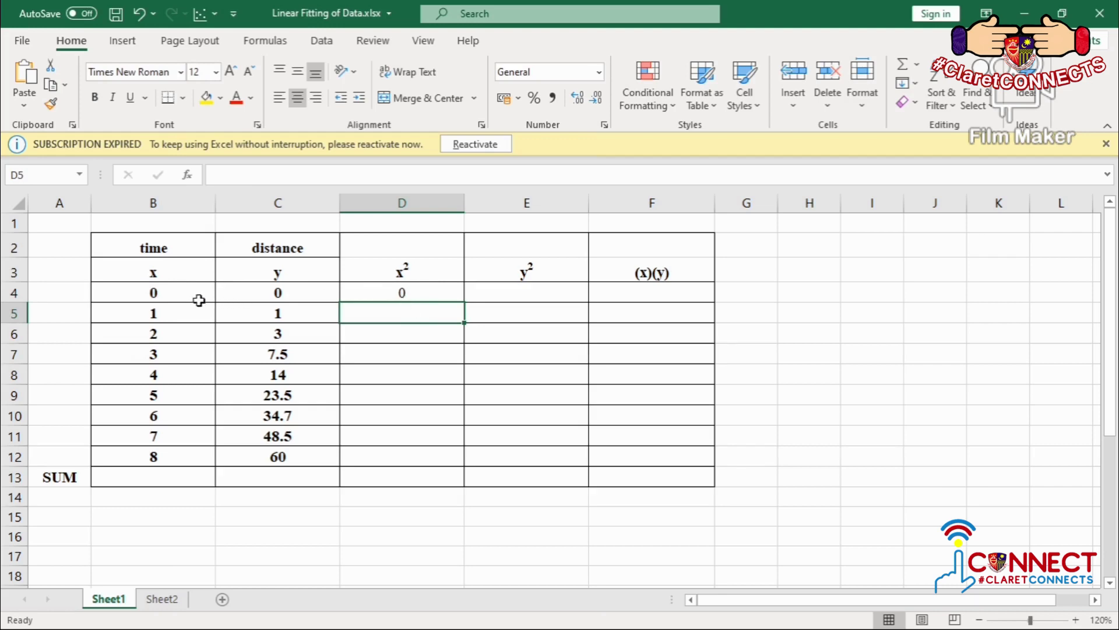
{"action": "left_click", "coordinate": [411, 294]}
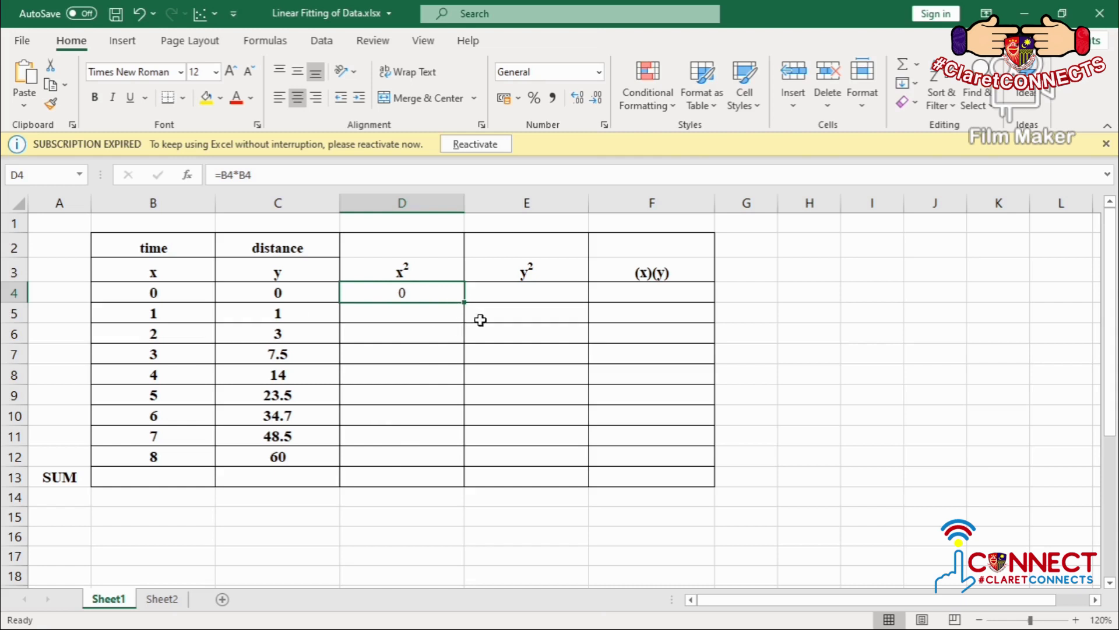
{"action": "left_click_drag", "start_coordinate": [464, 302], "coordinate": [465, 463]}
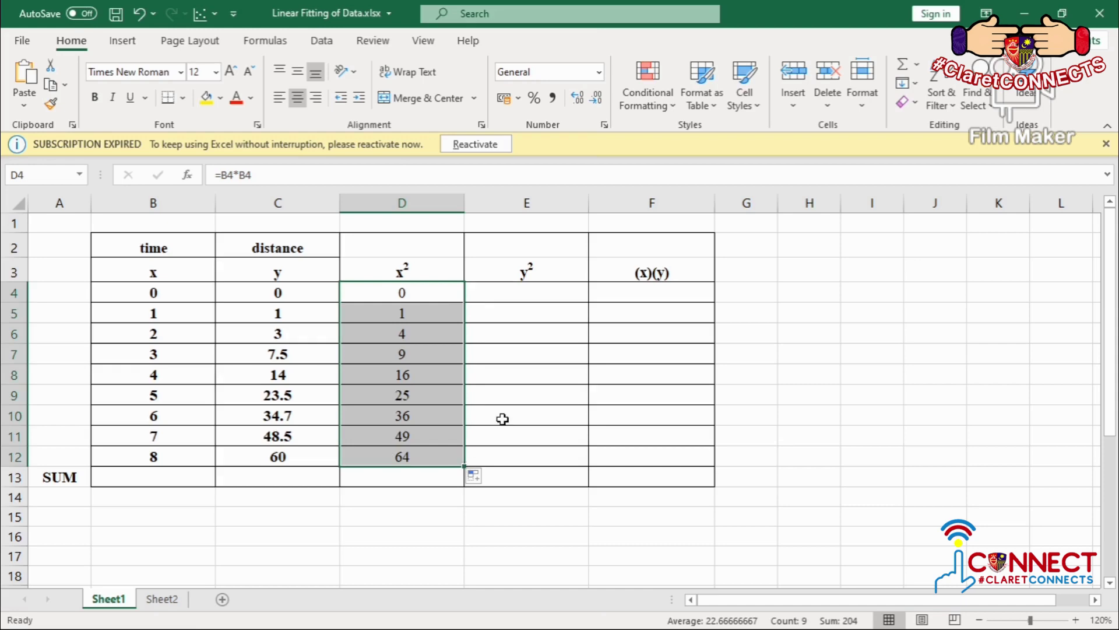
{"action": "left_click", "coordinate": [415, 293]}
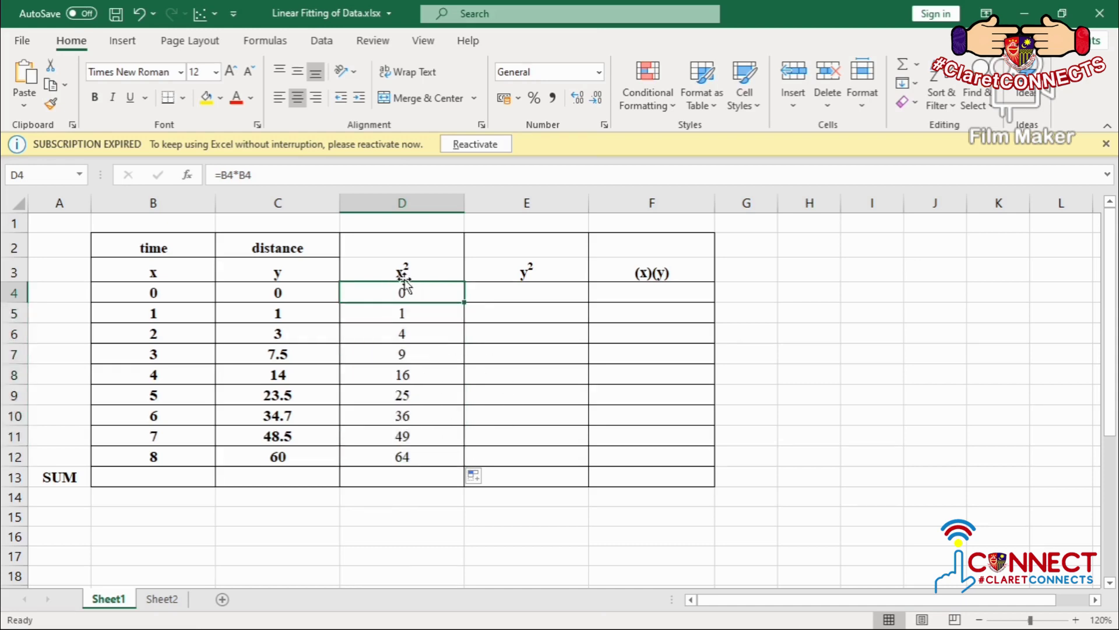
Step: Calculate y² in E4 with the formula =C4*C4 and copy it down to E12
{"action": "left_click", "coordinate": [509, 298]}
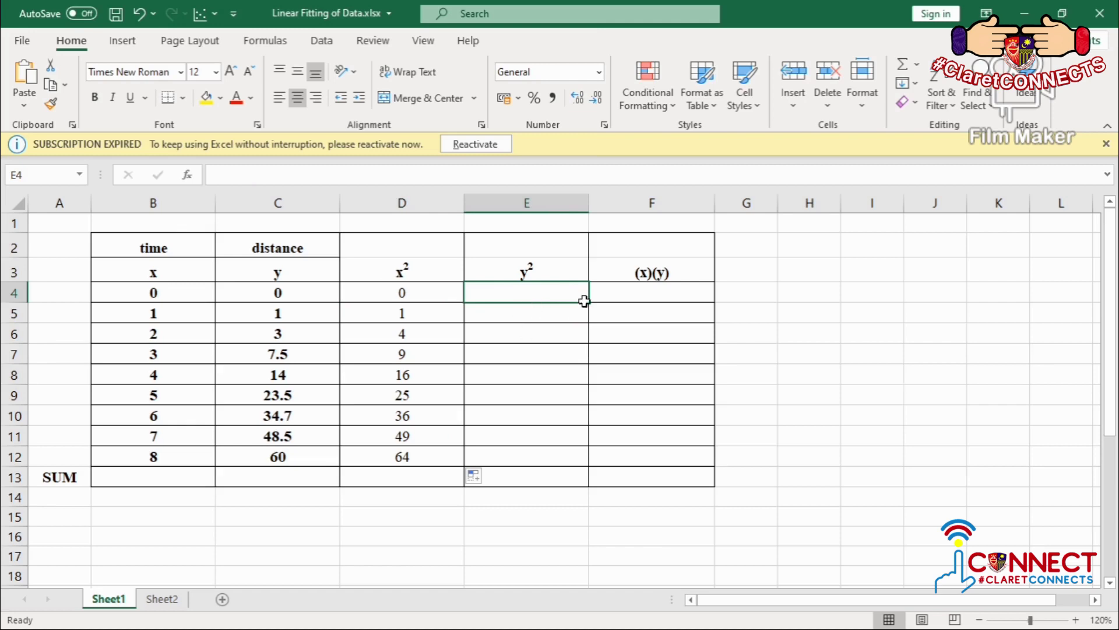
{"action": "type", "text": "="}
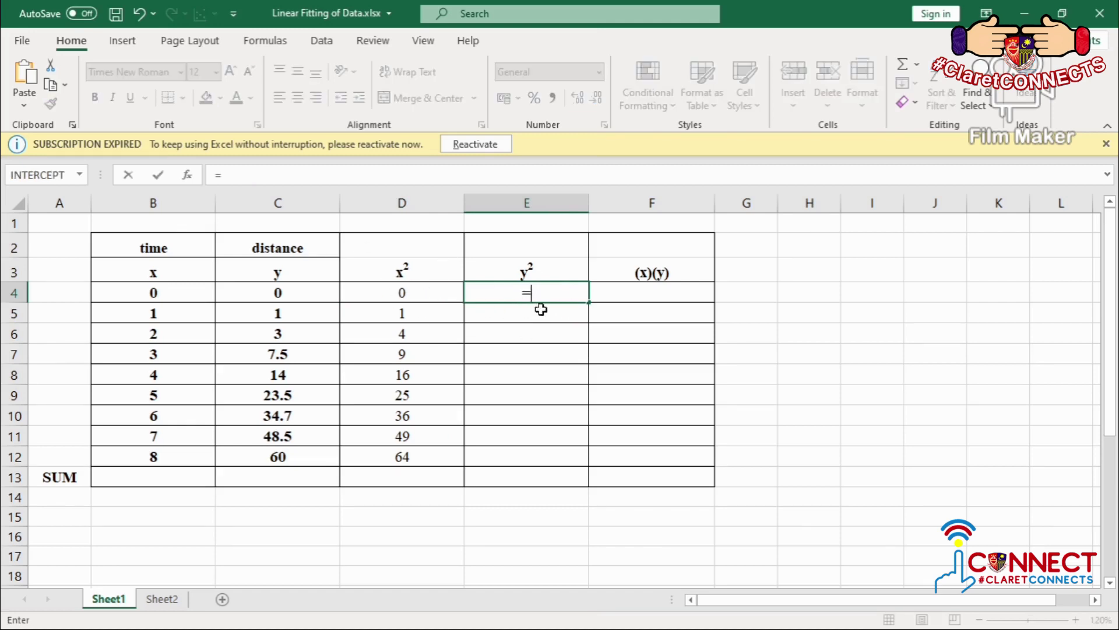
{"action": "left_click", "coordinate": [304, 294]}
{"action": "type", "text": "*"}
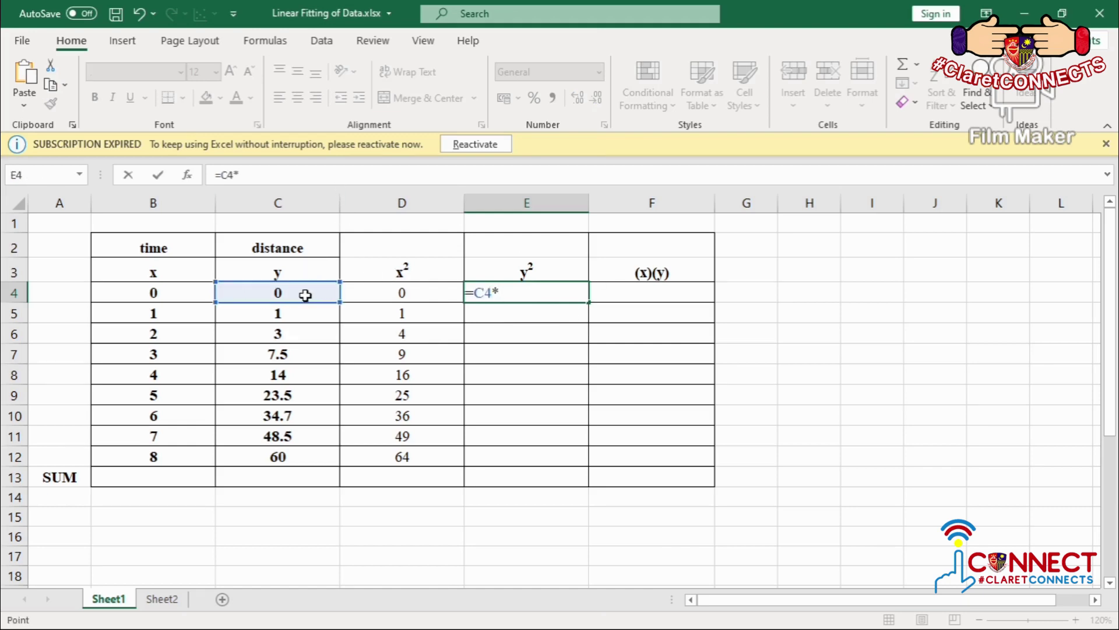
{"action": "left_click", "coordinate": [305, 295]}
{"action": "key", "text": "Return"}
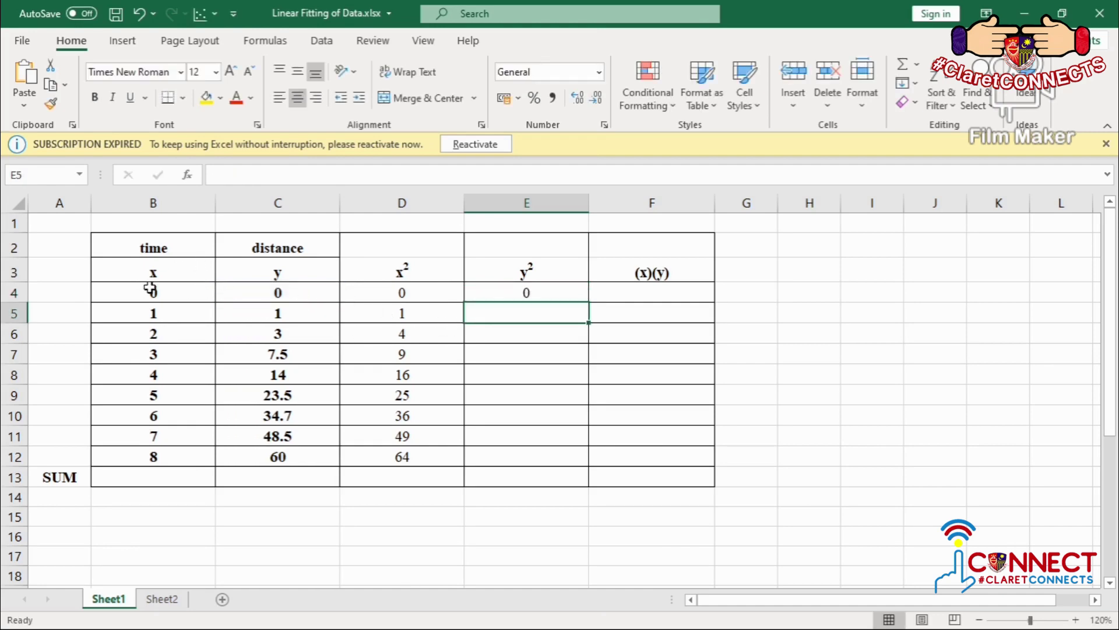
{"action": "left_click", "coordinate": [520, 276]}
{"action": "left_click", "coordinate": [522, 291]}
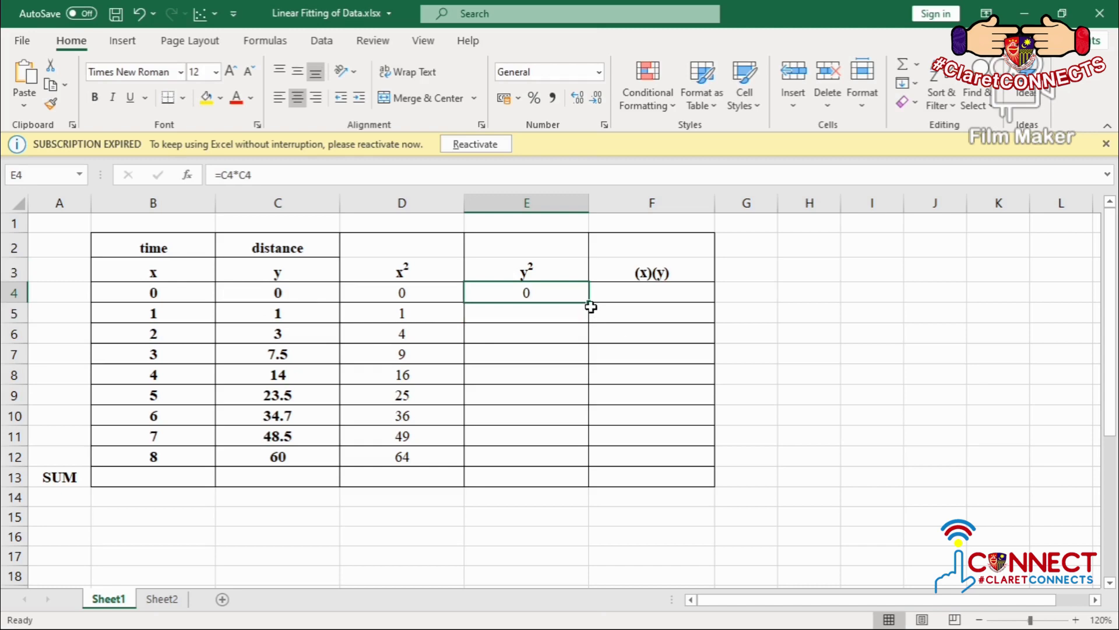
{"action": "left_click_drag", "start_coordinate": [591, 306], "coordinate": [580, 467]}
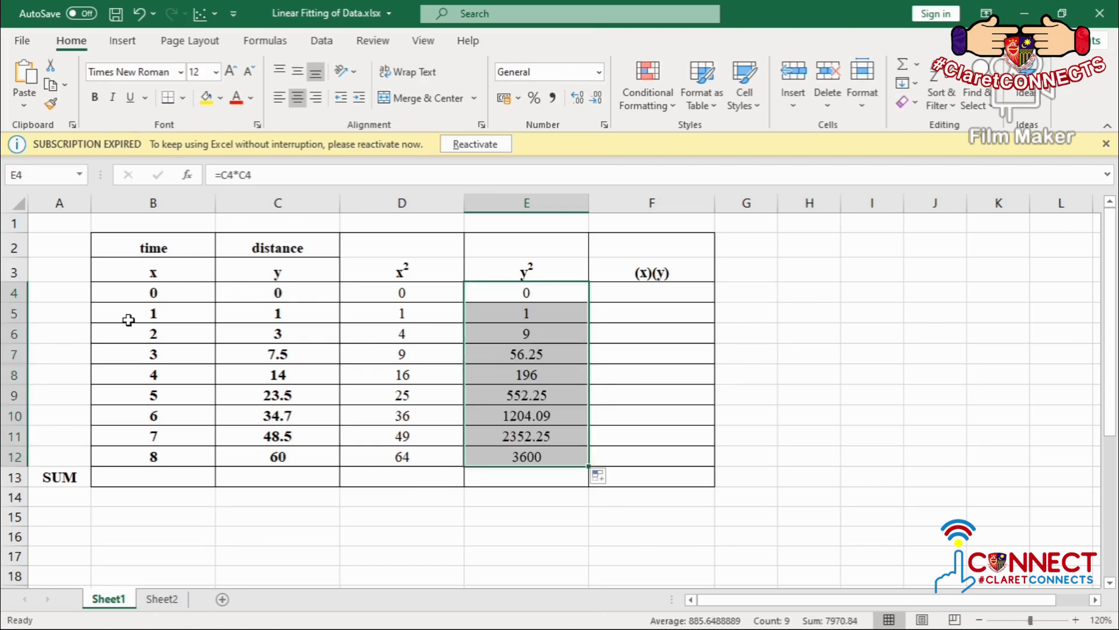
Step: Calculate the (x)(y) product in F4 with the formula =B4*C4 and copy it down to F12
{"action": "left_click", "coordinate": [665, 294]}
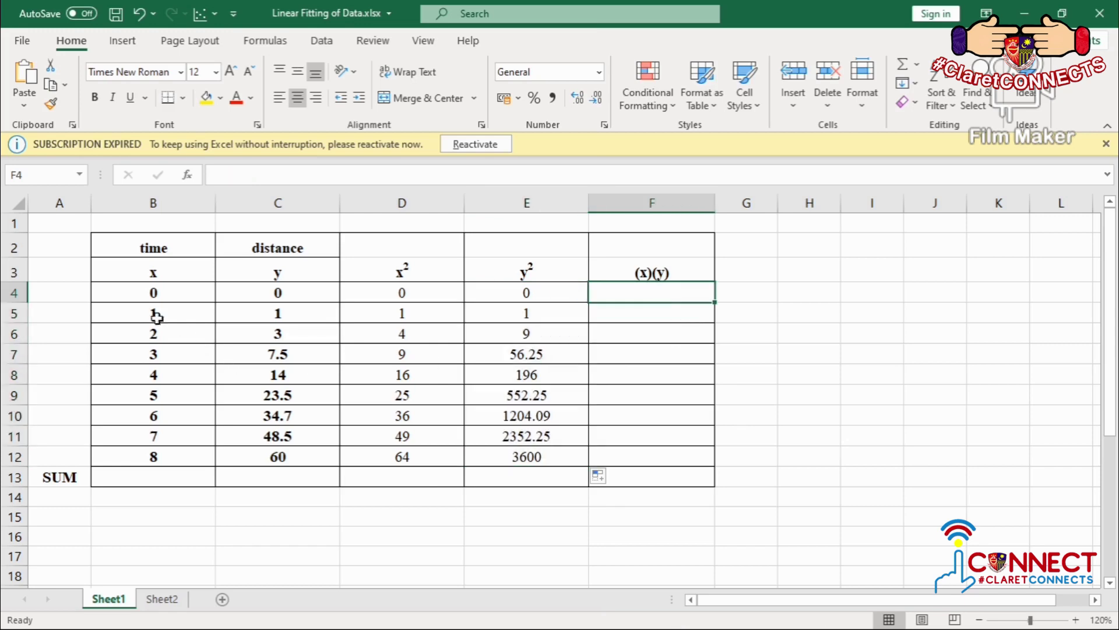
{"action": "left_click", "coordinate": [175, 270]}
{"action": "left_click", "coordinate": [282, 272]}
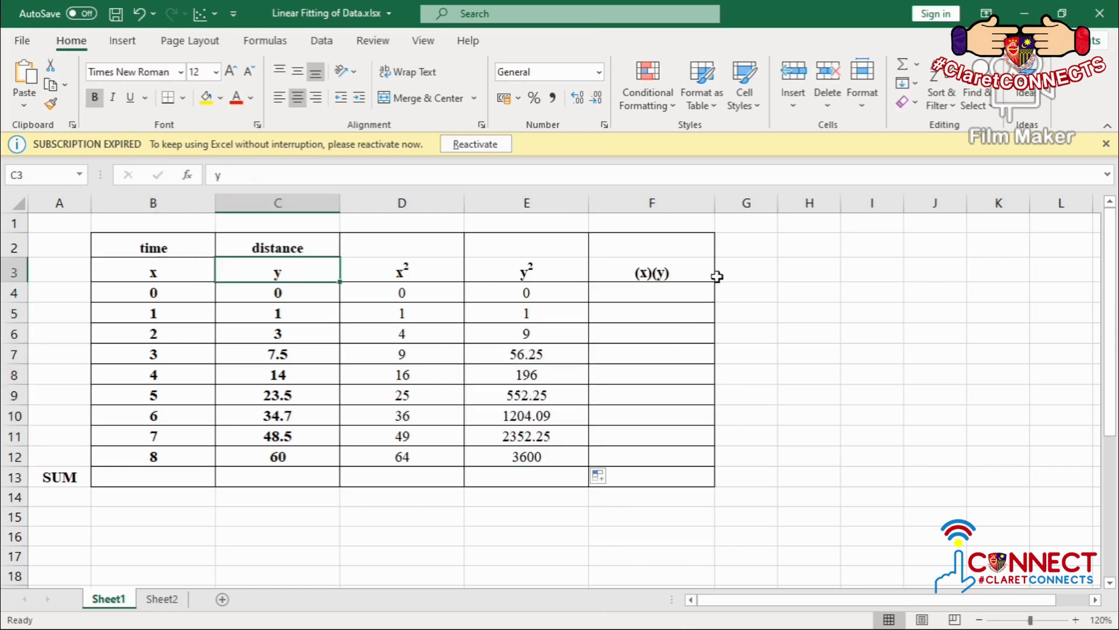
{"action": "left_click", "coordinate": [675, 298]}
{"action": "type", "text": "="}
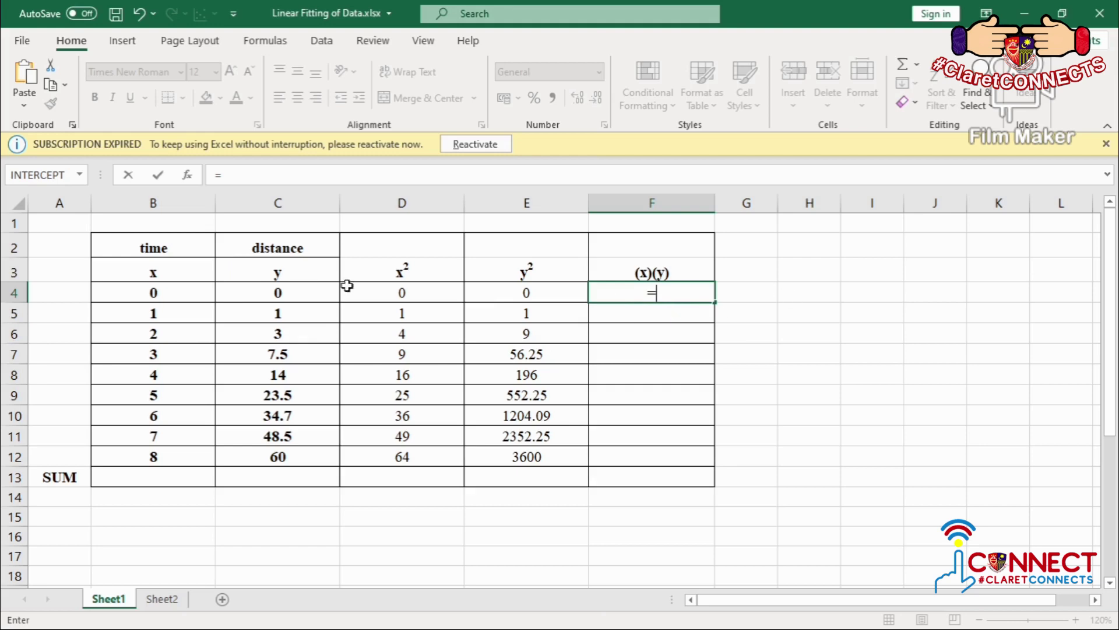
{"action": "left_click", "coordinate": [188, 294]}
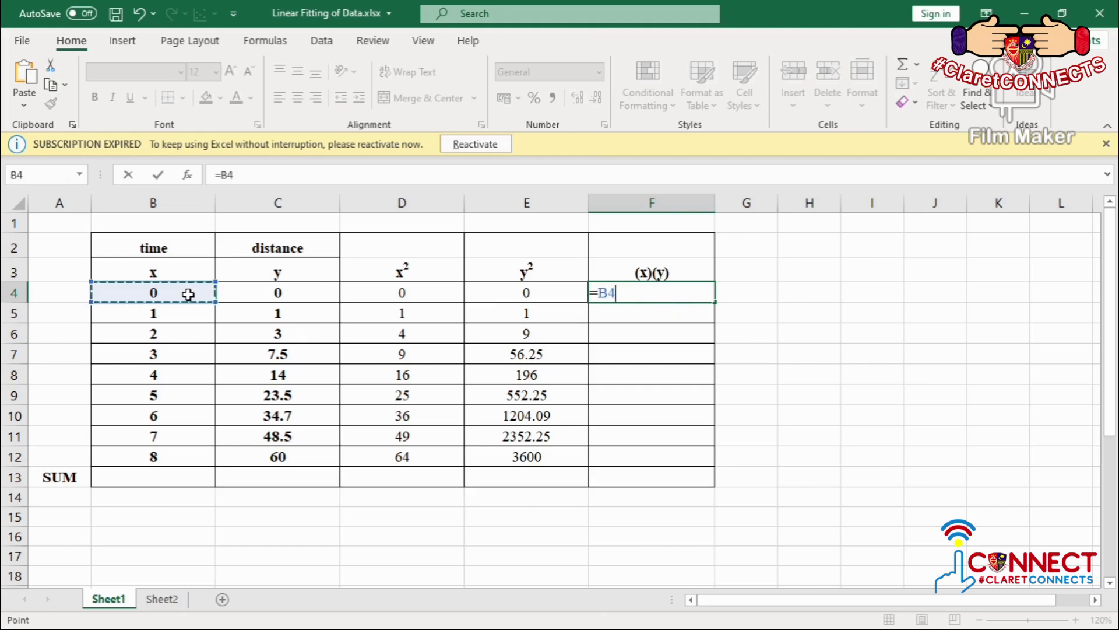
{"action": "type", "text": "*"}
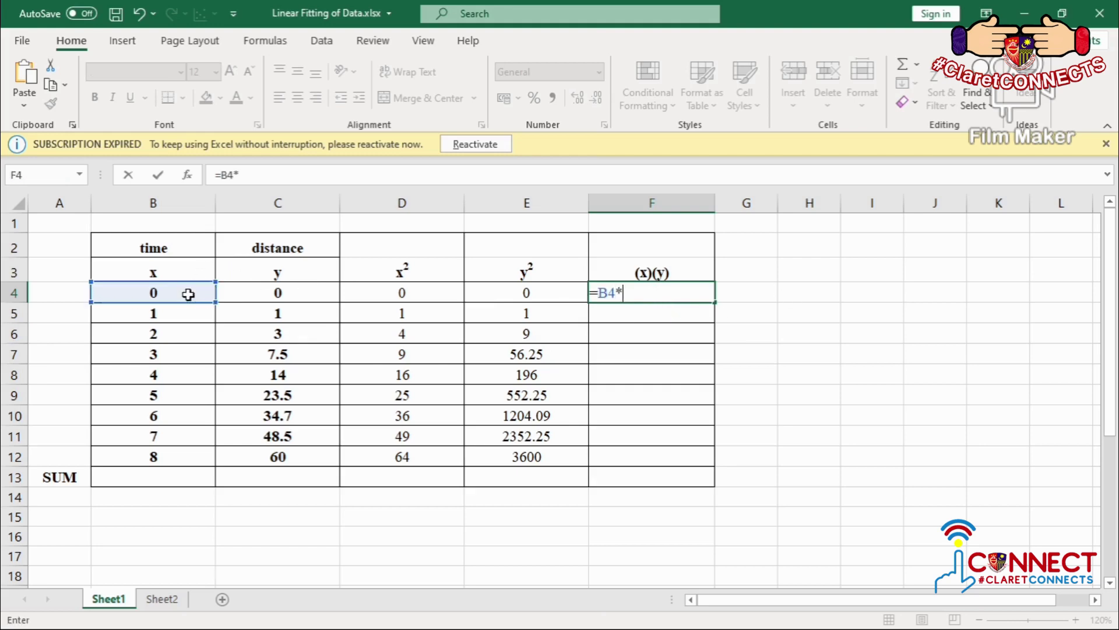
{"action": "left_click", "coordinate": [253, 293]}
{"action": "key", "text": "Return"}
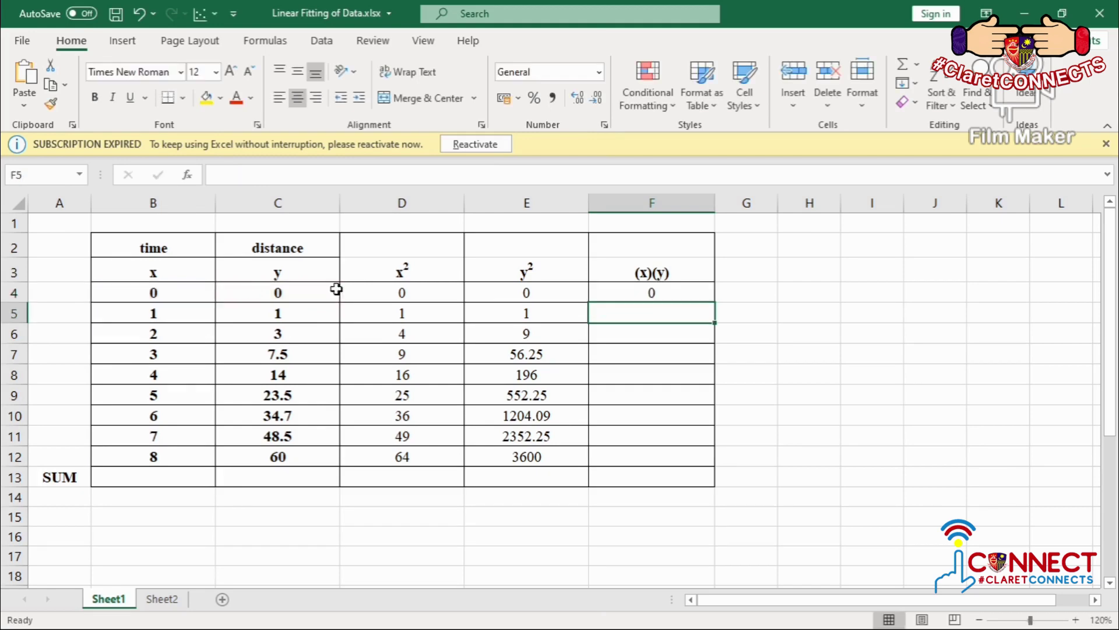
{"action": "left_click", "coordinate": [685, 290]}
{"action": "left_click_drag", "start_coordinate": [713, 303], "coordinate": [703, 461]}
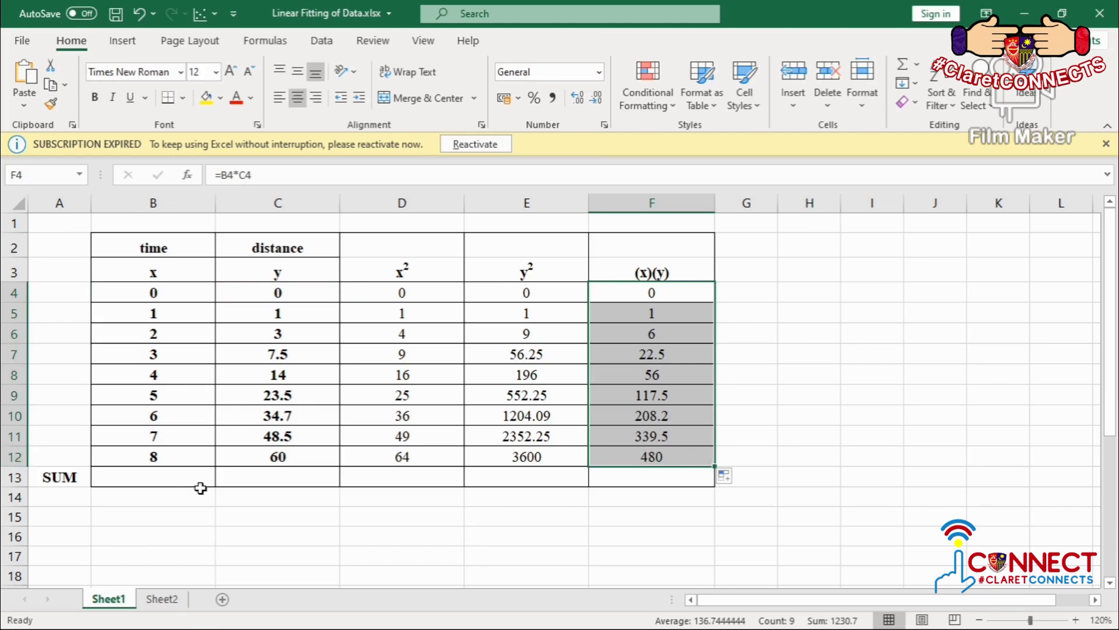
Step: Total the x column in B13 with =SUM(B4:B12) and copy the formula across the SUM row to F13
{"action": "left_click", "coordinate": [183, 479]}
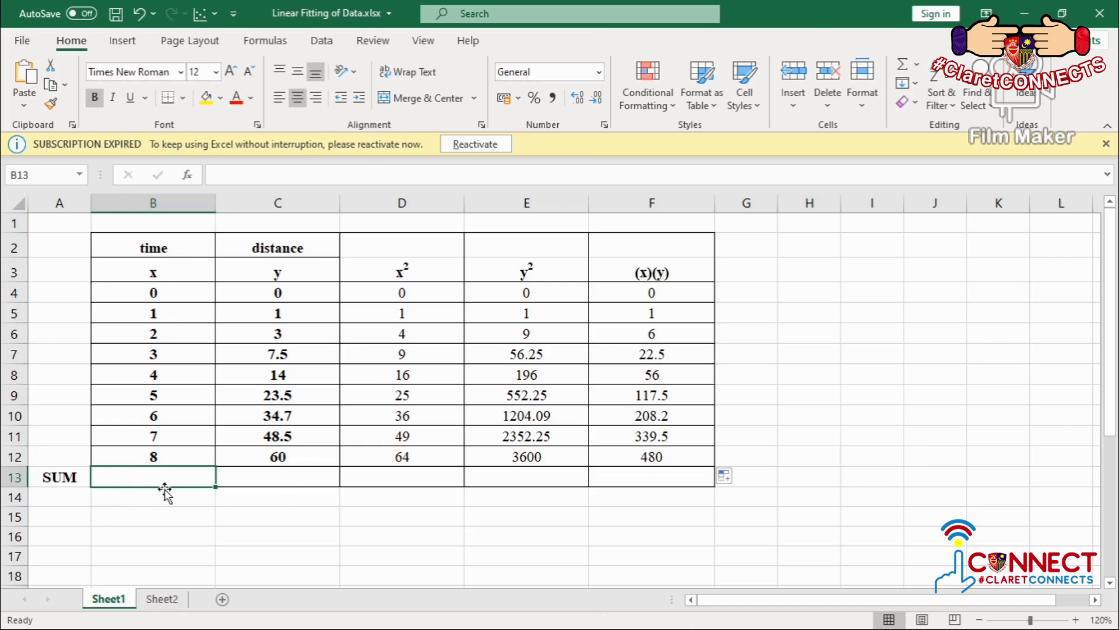
{"action": "type", "text": "="}
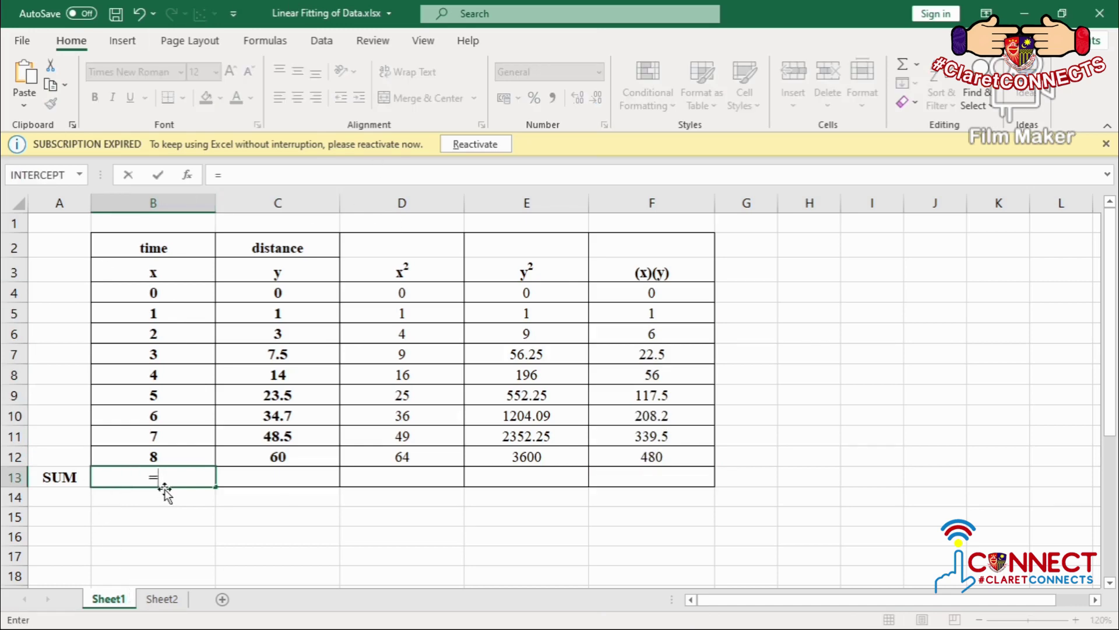
{"action": "type", "text": "sum("}
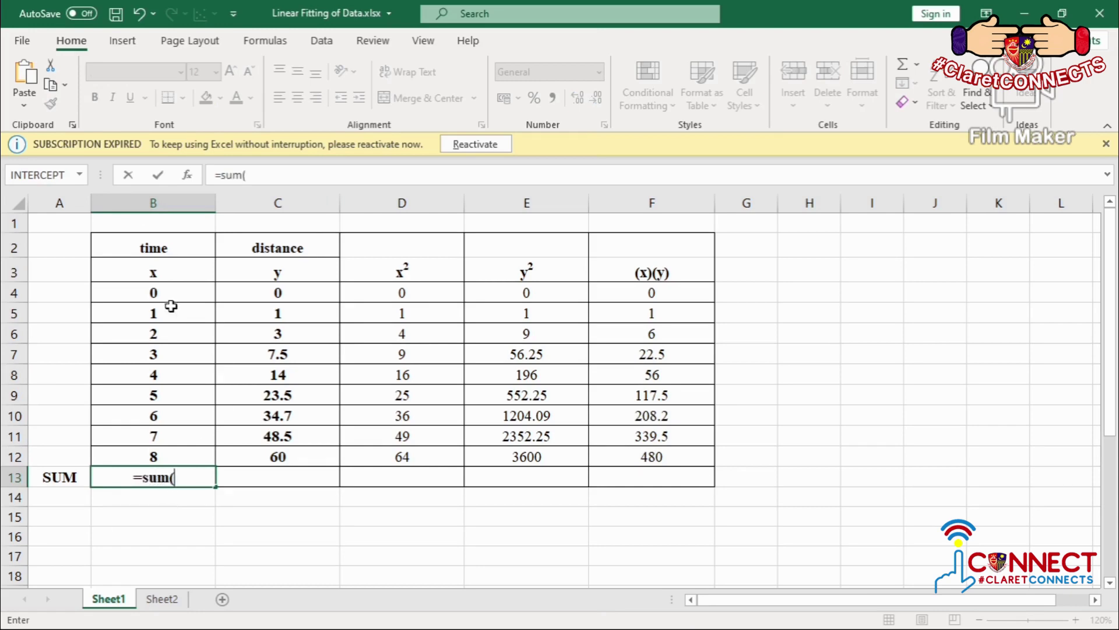
{"action": "left_click_drag", "start_coordinate": [170, 294], "coordinate": [156, 455]}
{"action": "key", "text": "Return"}
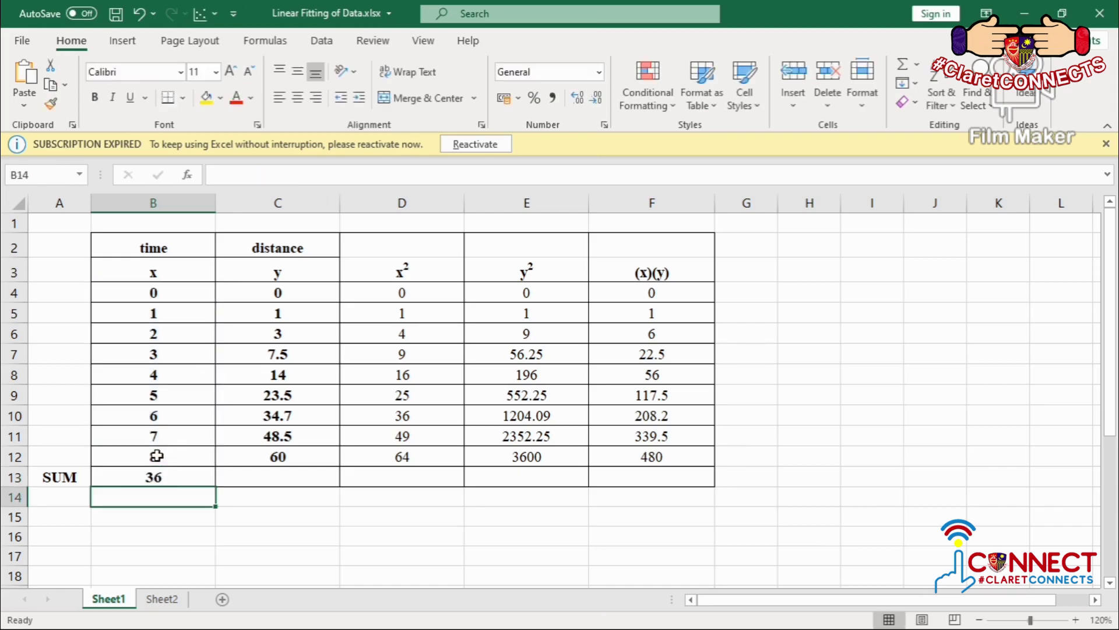
{"action": "left_click", "coordinate": [166, 481]}
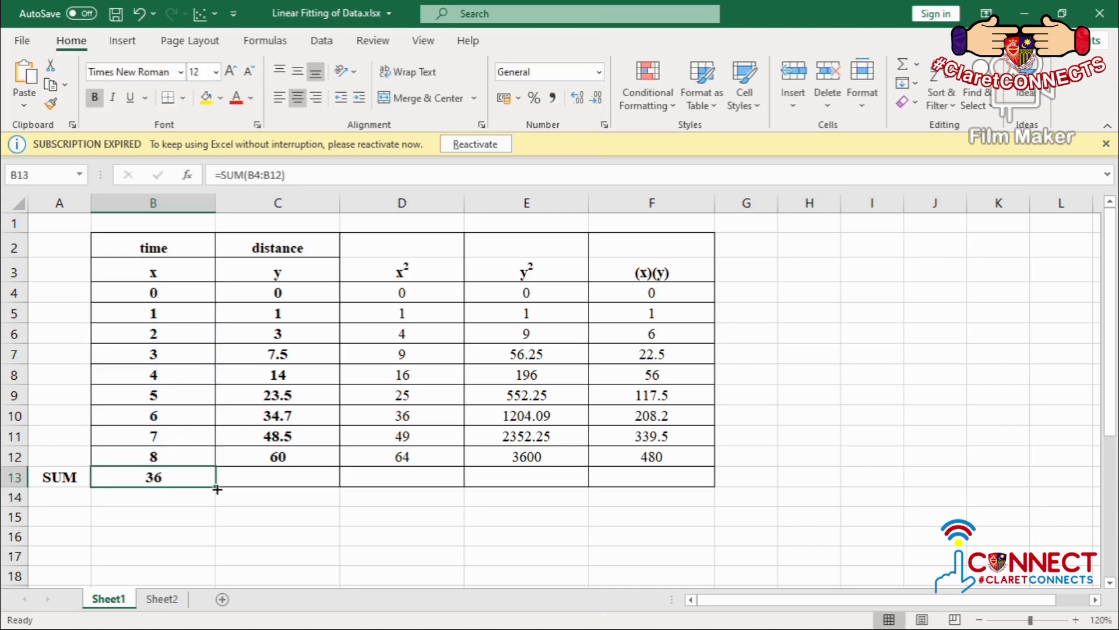
{"action": "left_click_drag", "start_coordinate": [217, 488], "coordinate": [664, 488]}
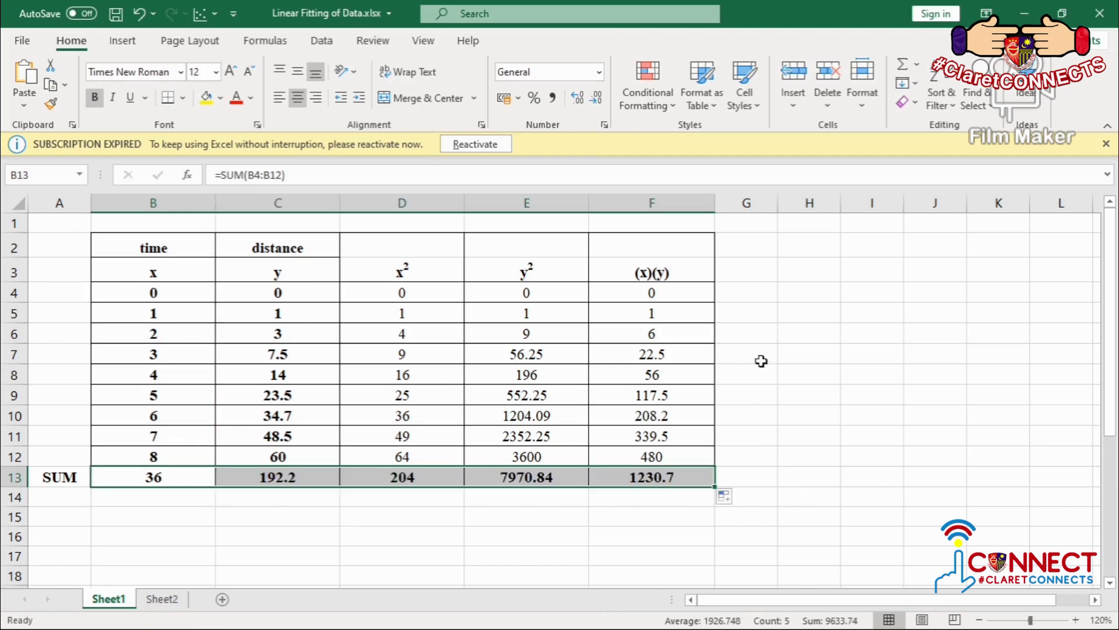
{"action": "left_click", "coordinate": [325, 536]}
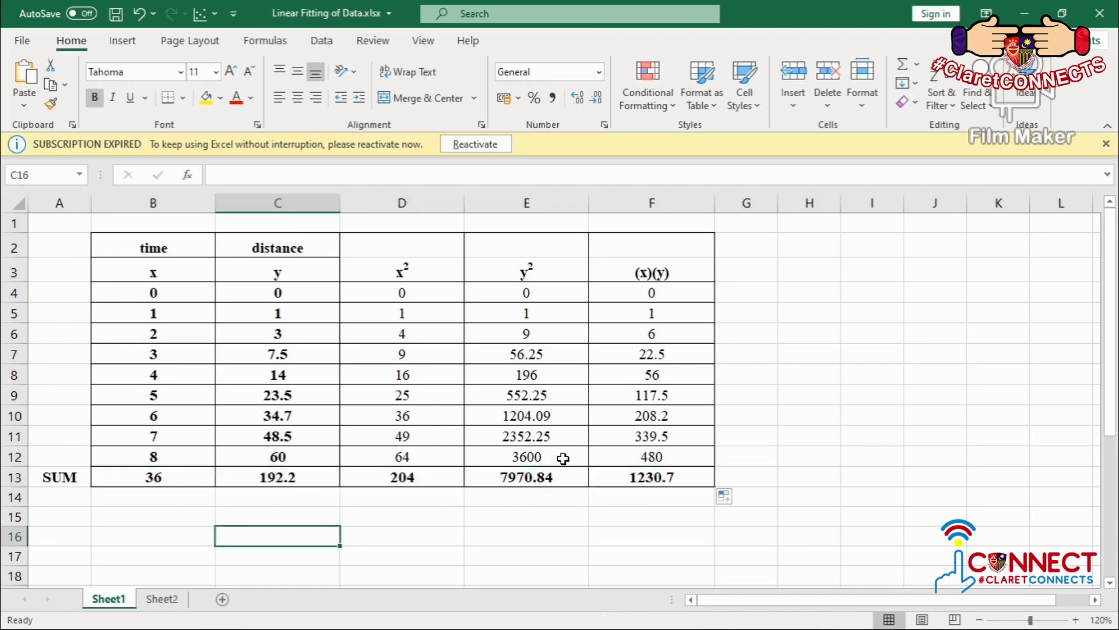
{"action": "left_click", "coordinate": [256, 44]}
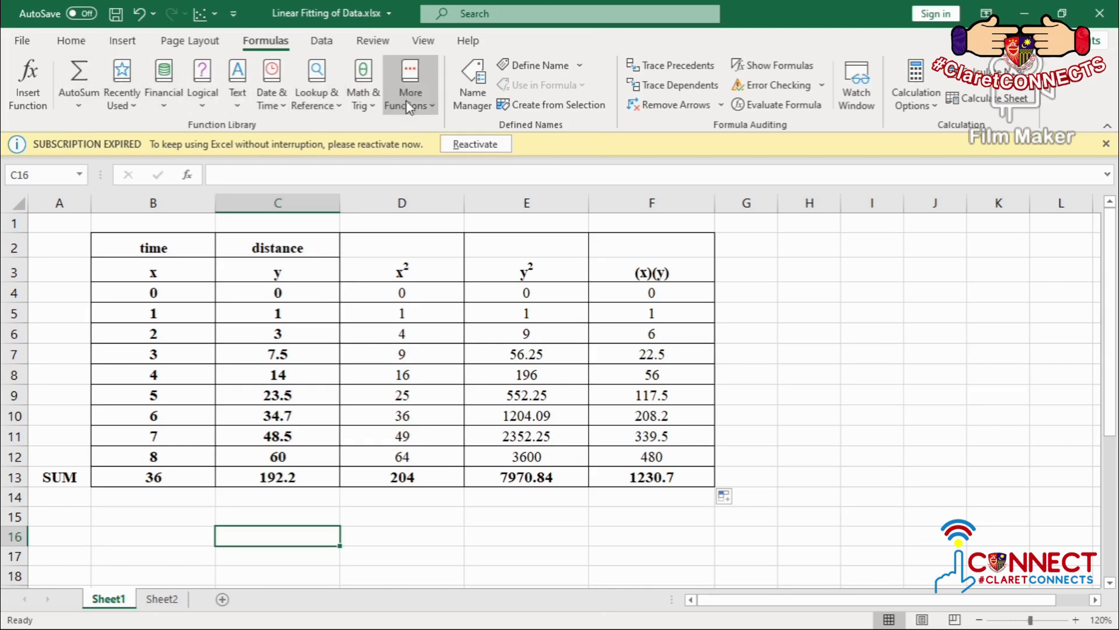
{"action": "left_click", "coordinate": [803, 309]}
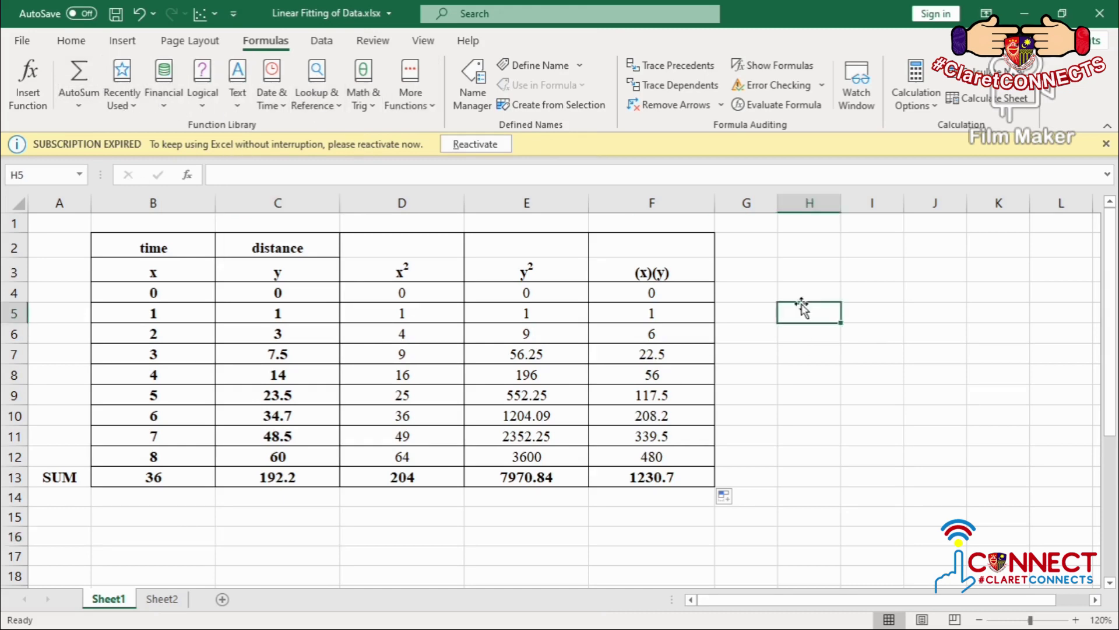
Step: Insert a scatter chart with smooth lines and markers and move it clear of columns B to E, starting over column F
{"action": "left_click", "coordinate": [770, 243]}
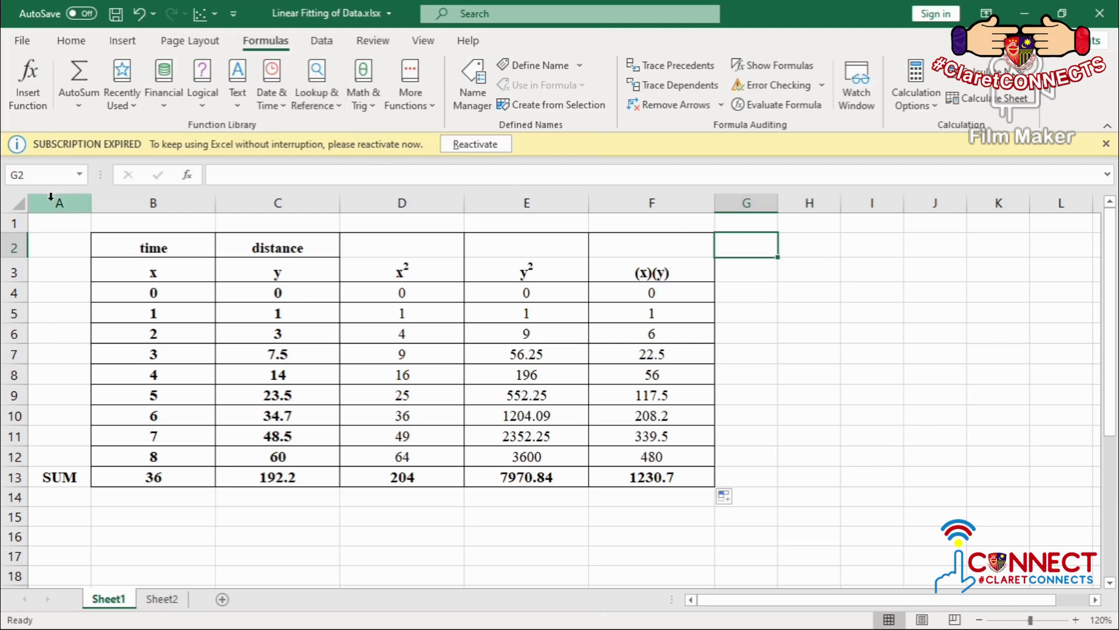
{"action": "left_click", "coordinate": [119, 42]}
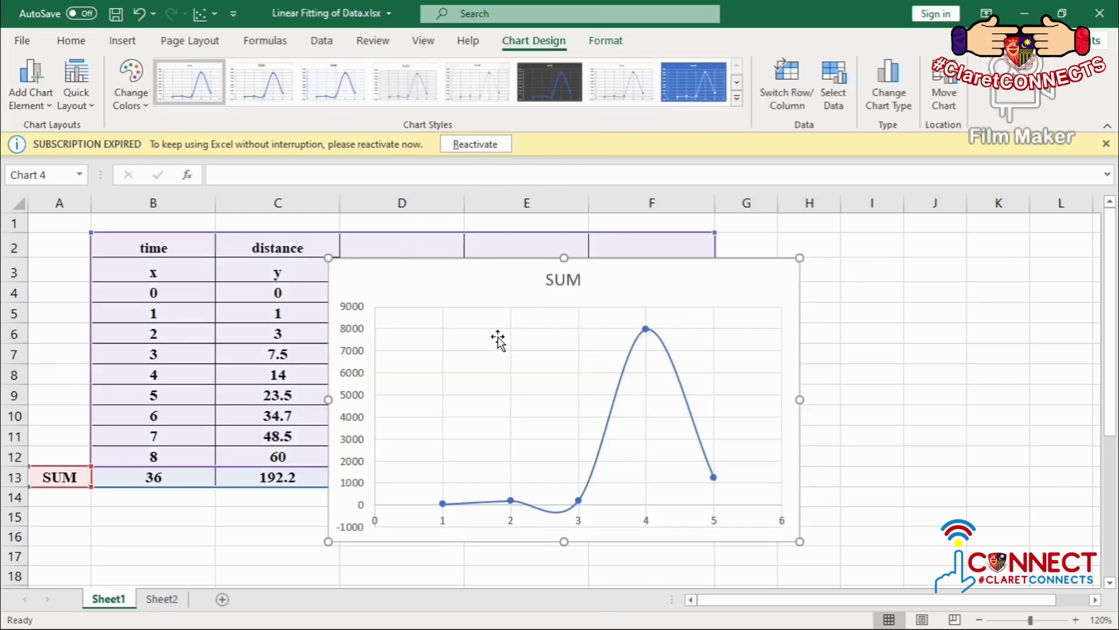
{"action": "left_click_drag", "start_coordinate": [395, 285], "coordinate": [730, 253]}
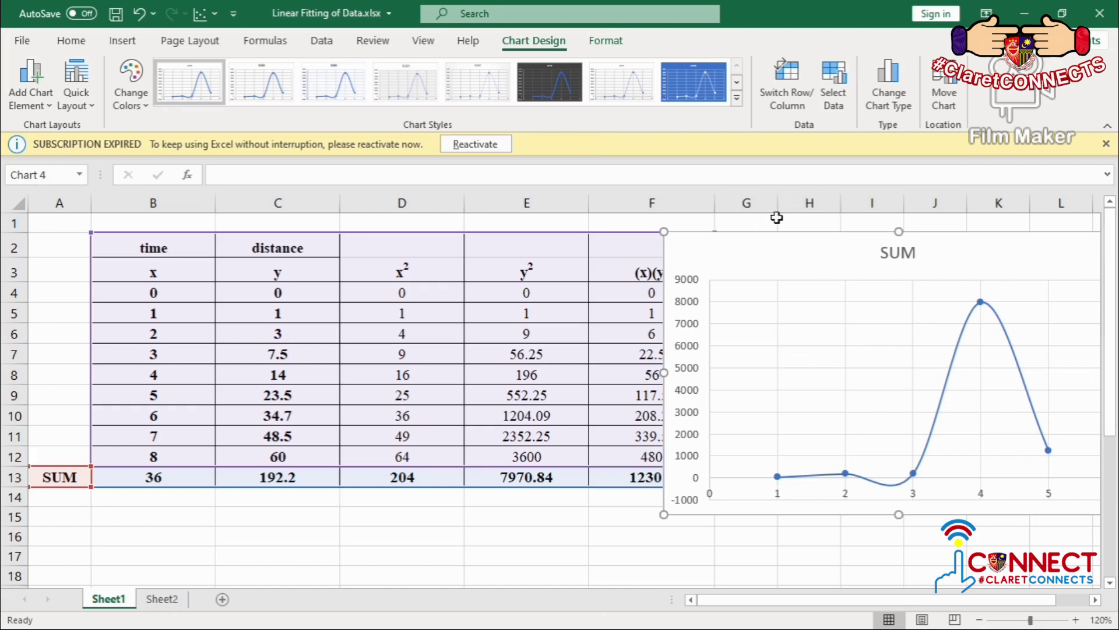
Step: Edit the chart's data series and set its series name to "Figure 1: Distance vs TIme"
{"action": "left_click", "coordinate": [847, 98]}
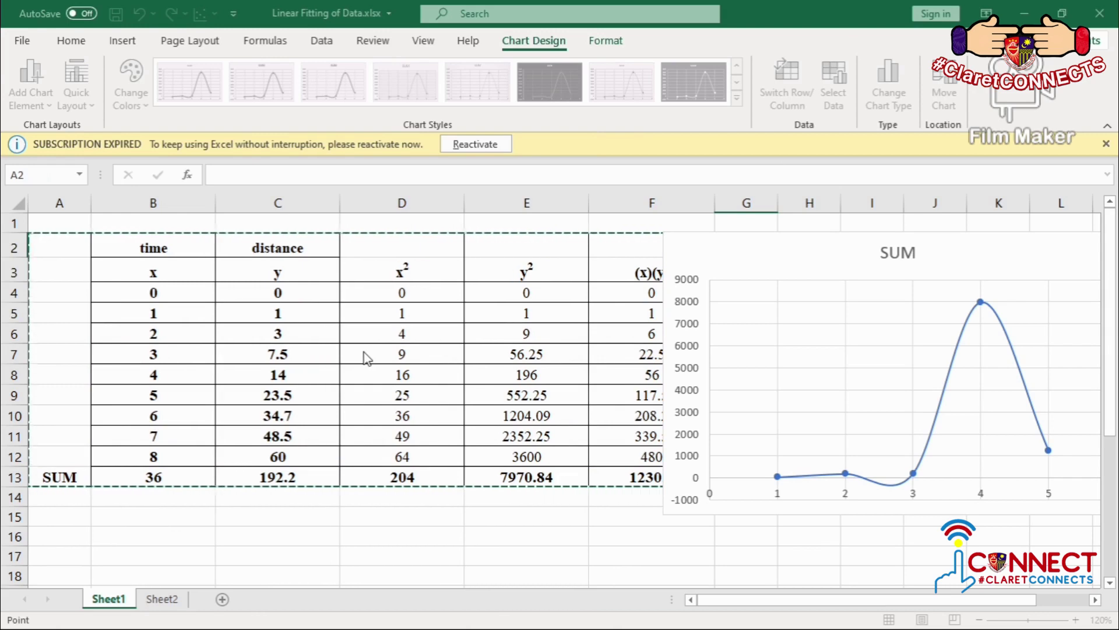
{"action": "key", "text": "ctrl+Down"}
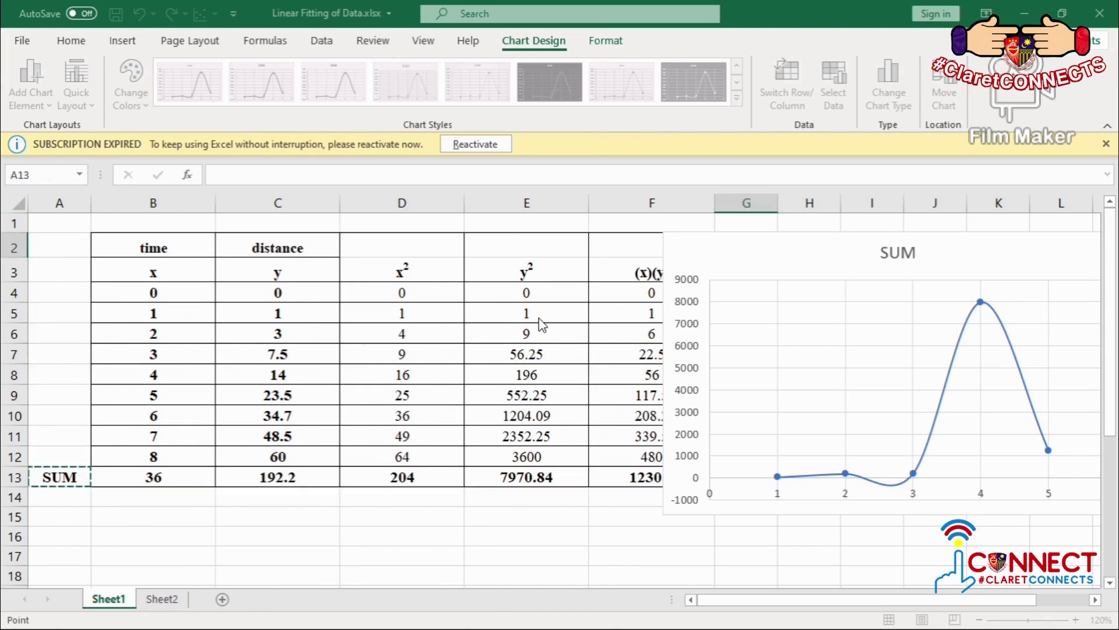
{"action": "key", "text": "BackSpace"}
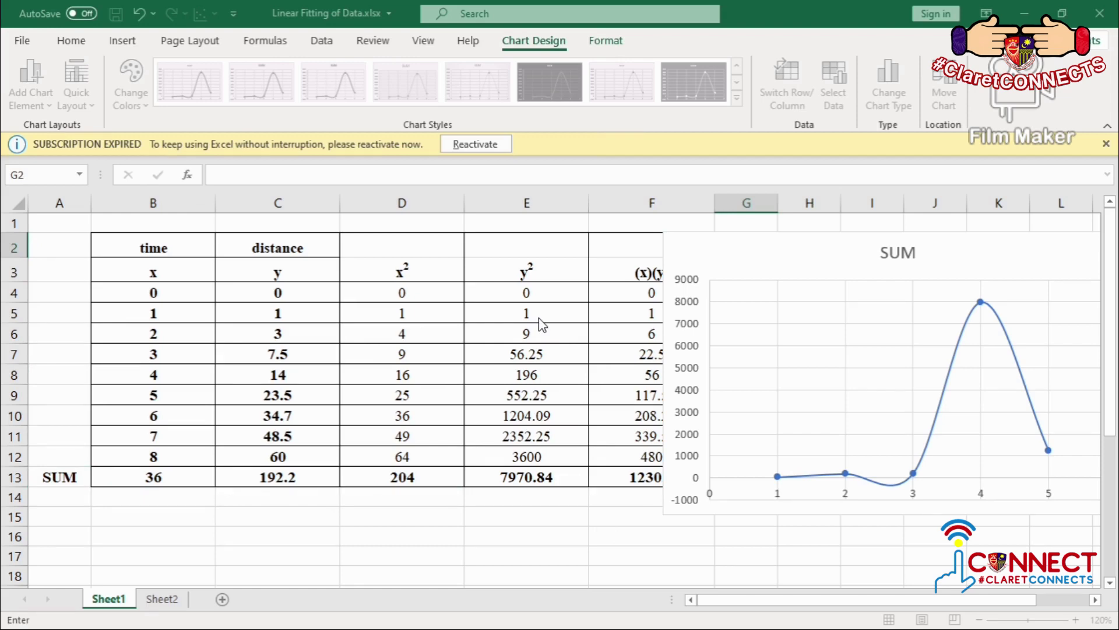
{"action": "key", "text": "Left"}
{"action": "key", "text": "Left"}
{"action": "key", "text": "Left"}
{"action": "key", "text": "Left"}
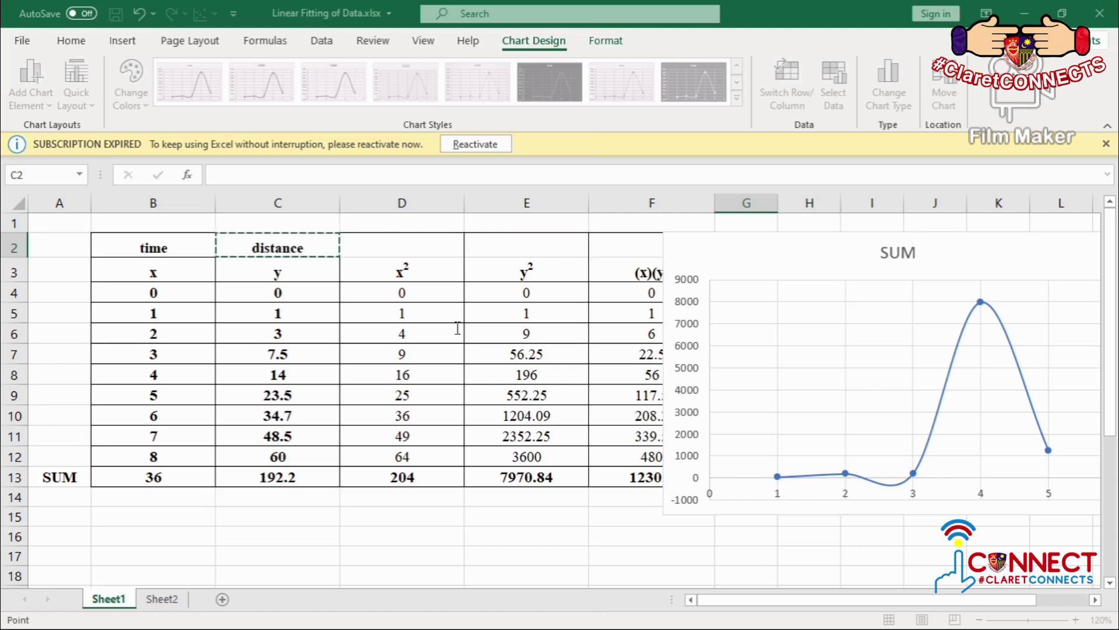
{"action": "key", "text": "BackSpace"}
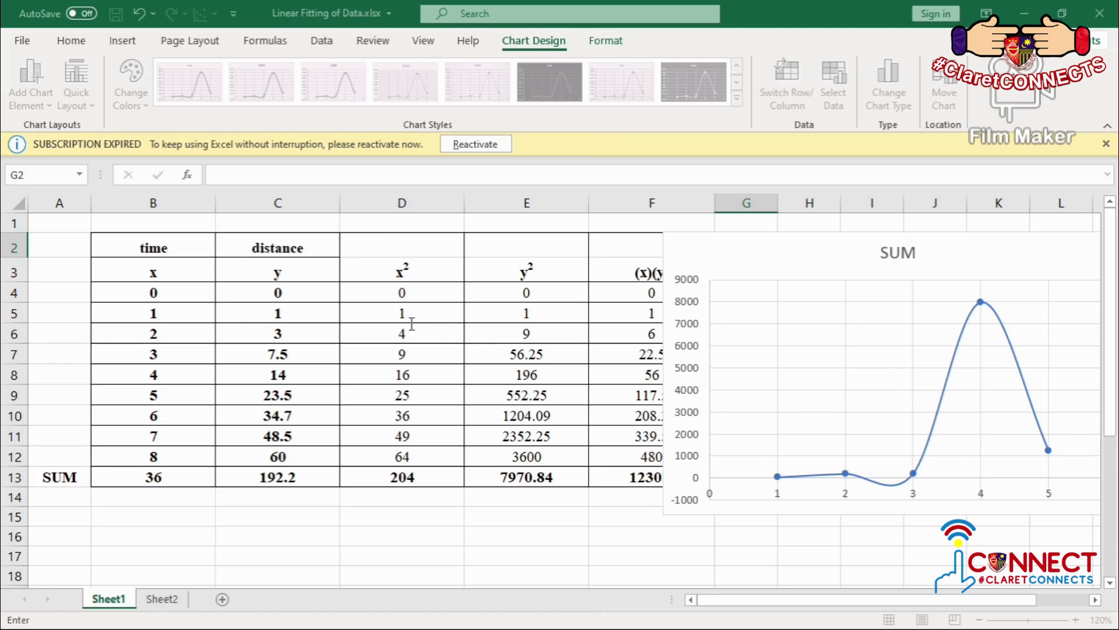
{"action": "key", "text": "ctrl+v"}
{"action": "key", "text": "Return"}
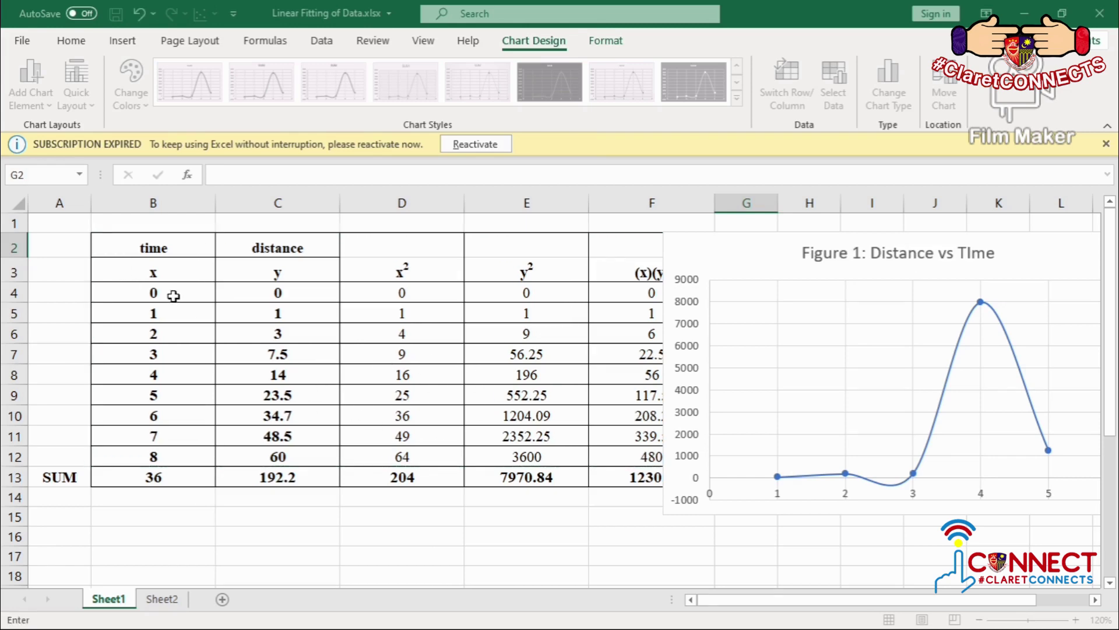
Step: Set the series X values to the time data B4:B12 and the Y values to the distance data C4:C12
{"action": "left_click_drag", "start_coordinate": [140, 292], "coordinate": [151, 462]}
{"action": "key", "text": "Tab"}
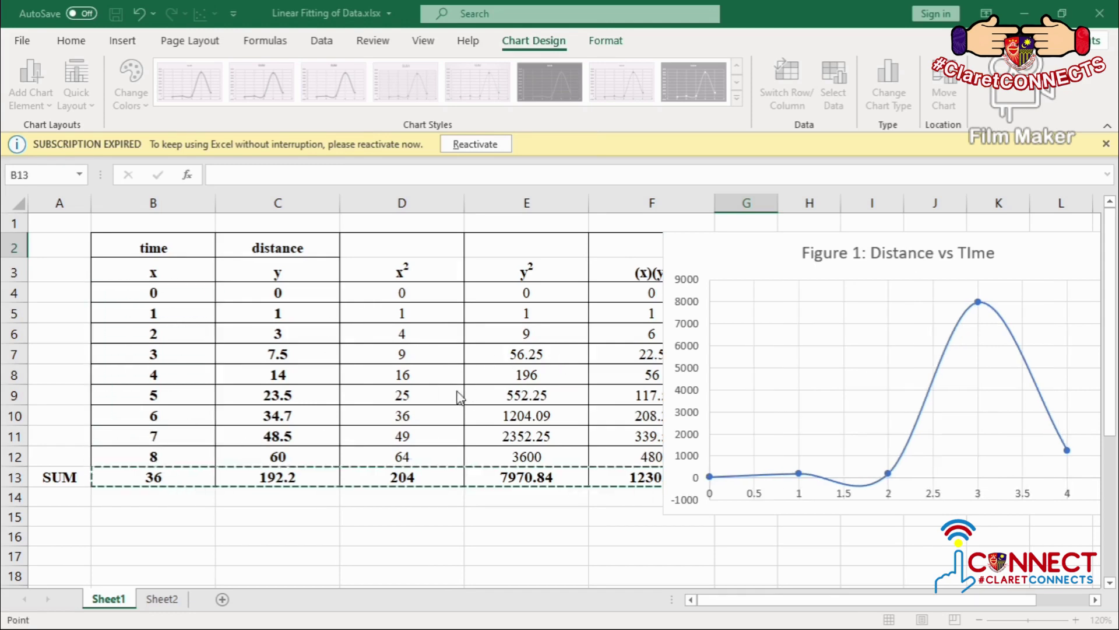
{"action": "type", "text": "*"}
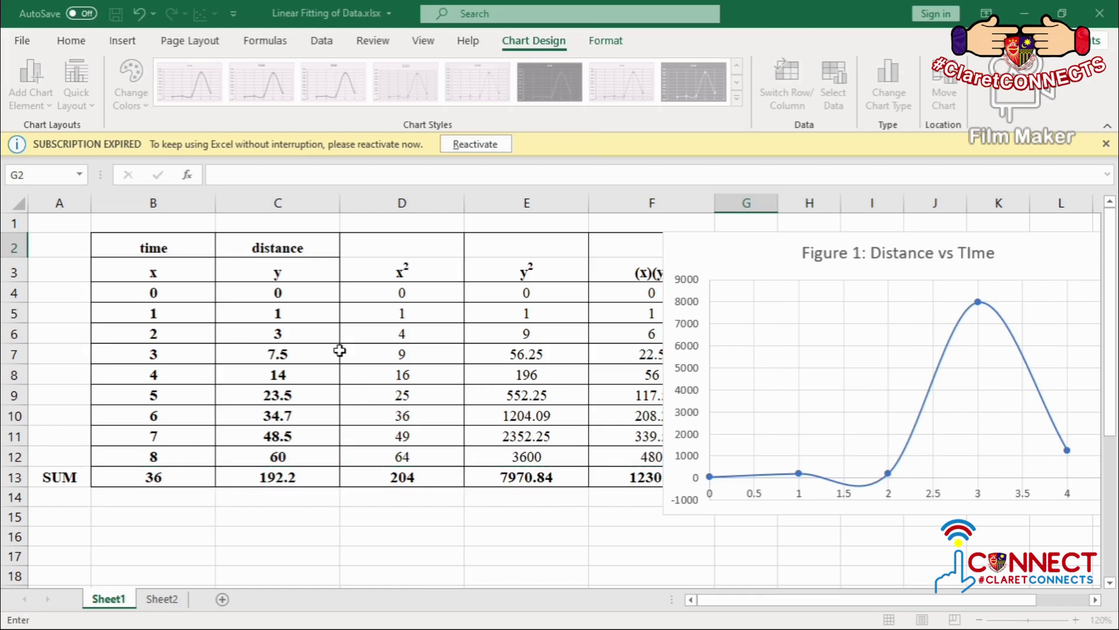
{"action": "left_click_drag", "start_coordinate": [257, 294], "coordinate": [256, 463]}
{"action": "key", "text": "Return"}
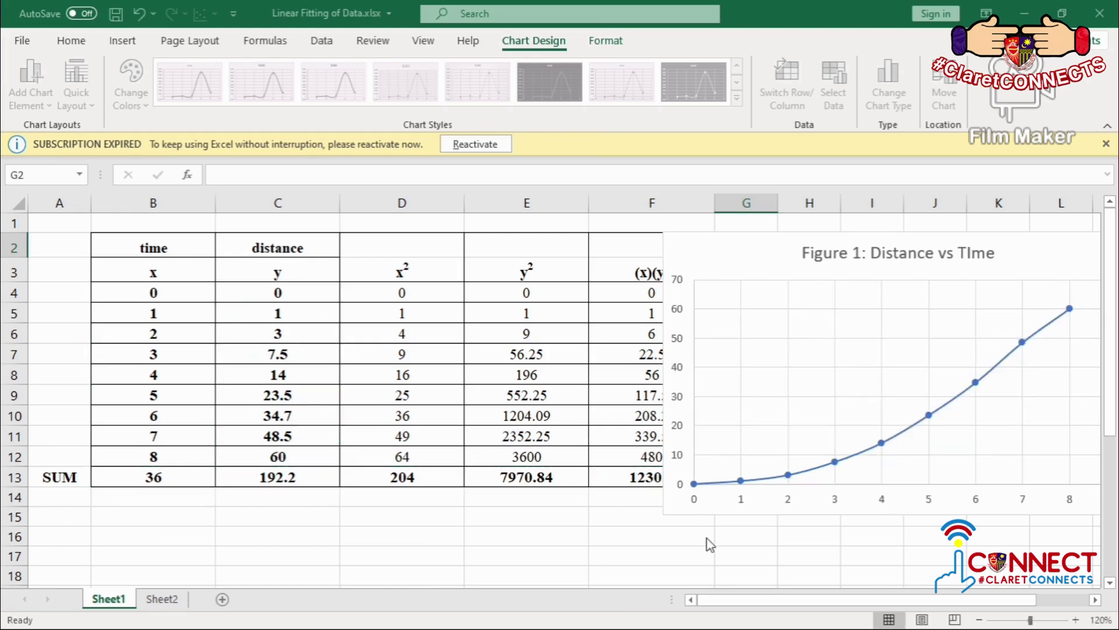
Step: Undo the accidental shift of the chart title and move the whole chart fully into view over columns E to K
{"action": "left_click", "coordinate": [671, 490]}
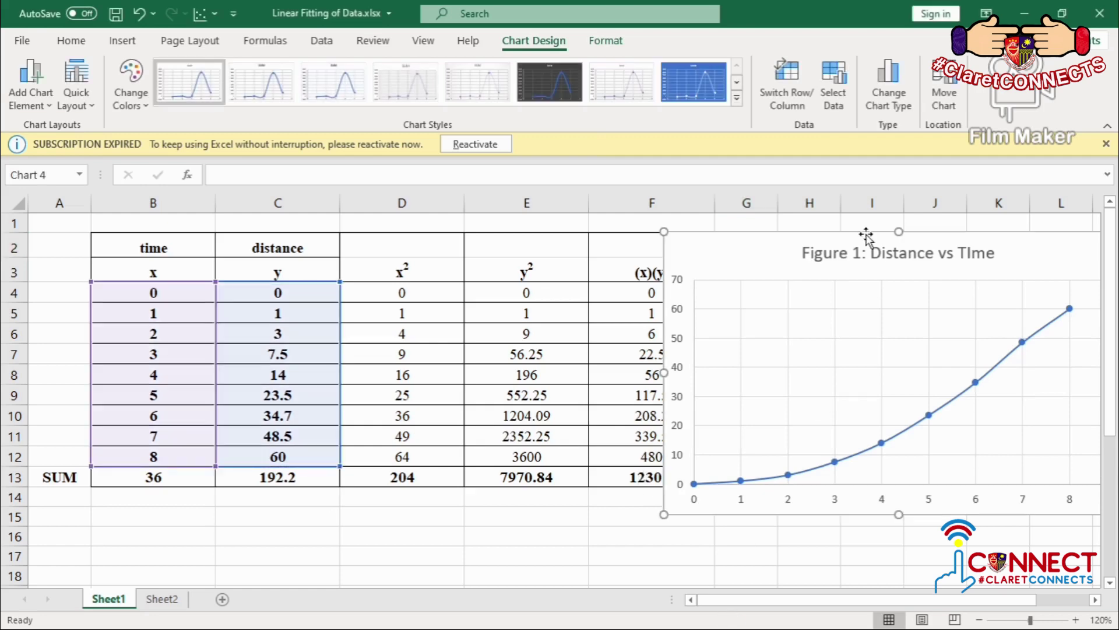
{"action": "left_click_drag", "start_coordinate": [915, 256], "coordinate": [787, 263]}
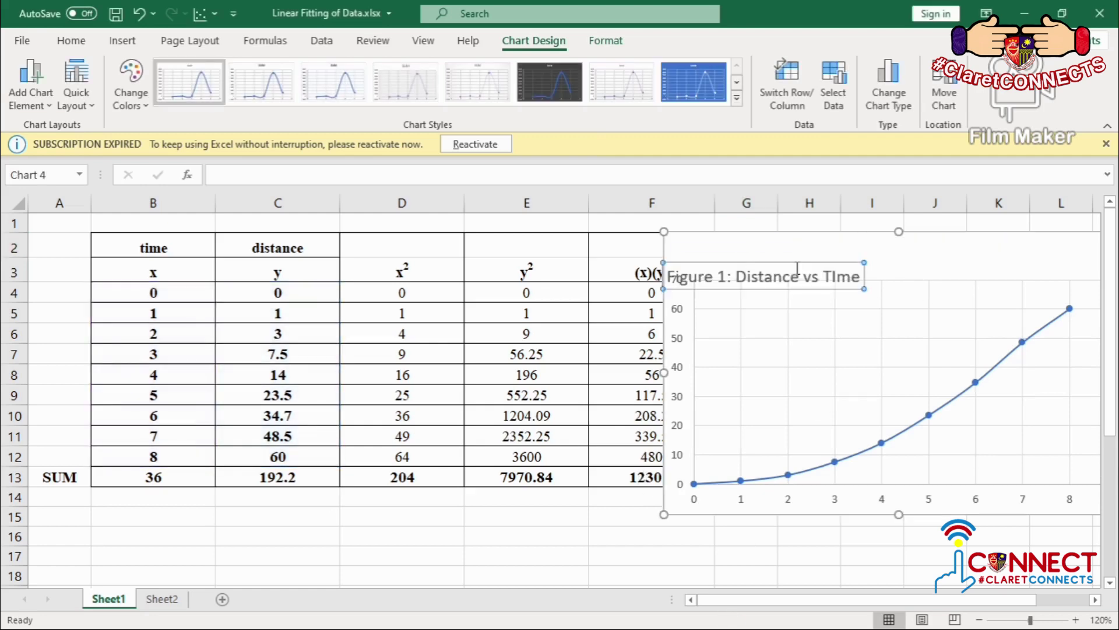
{"action": "key", "text": "ctrl+z"}
{"action": "left_click_drag", "start_coordinate": [1052, 263], "coordinate": [869, 281]}
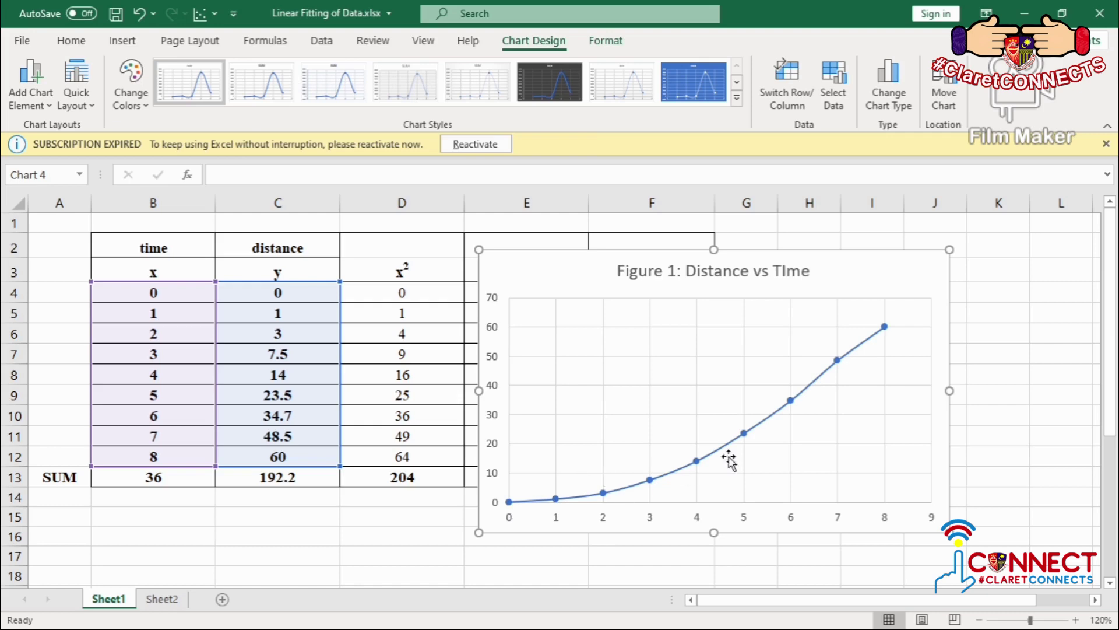
{"action": "left_click_drag", "start_coordinate": [511, 281], "coordinate": [586, 266]}
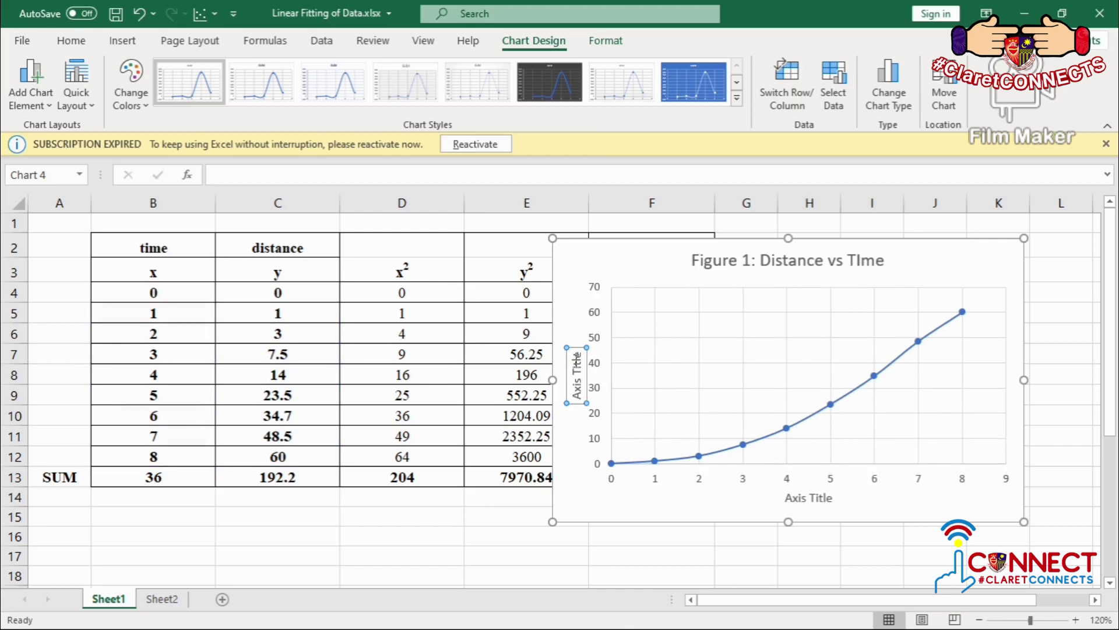
Step: Add axis titles to the chart and label the vertical axis "Distance (m)"
{"action": "double_click", "coordinate": [577, 358]}
{"action": "triple_click", "coordinate": [578, 364]}
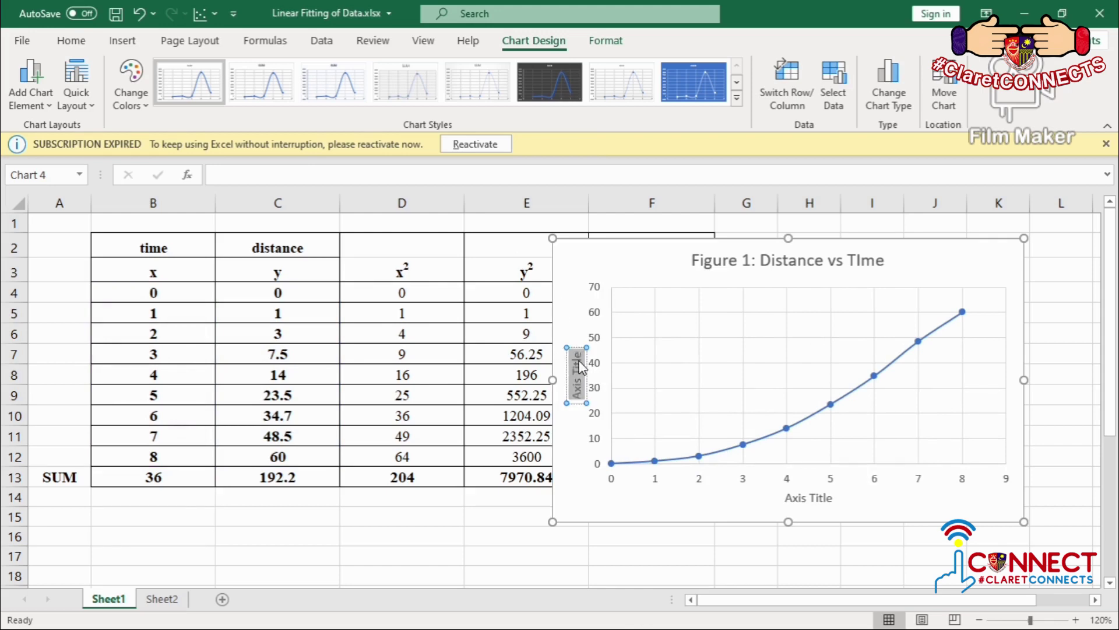
{"action": "type", "text": "Distance ("}
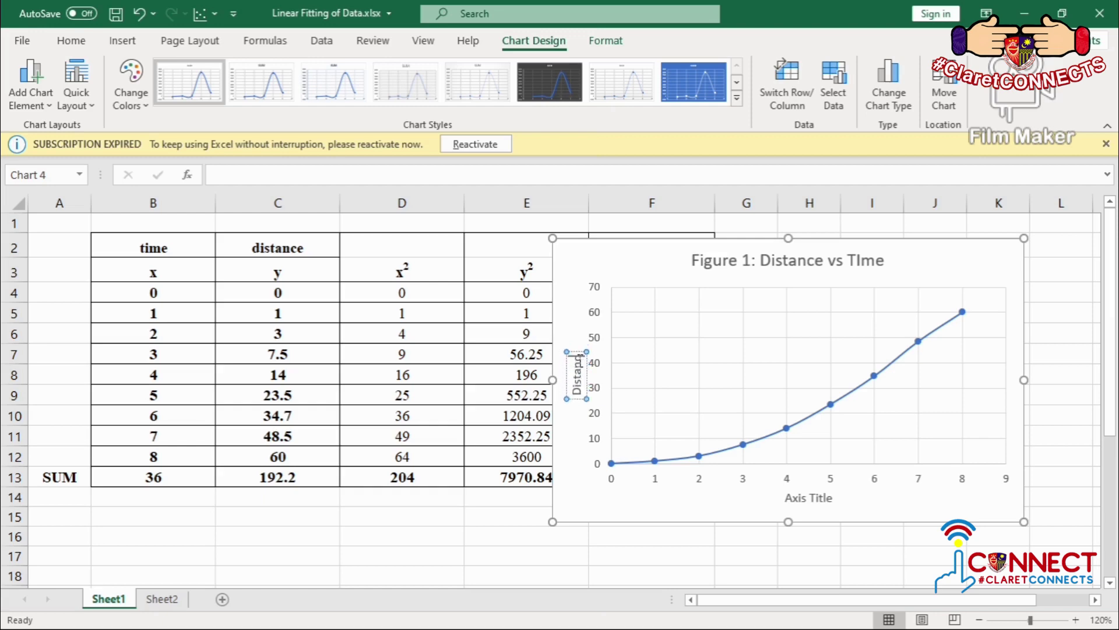
{"action": "type", "text": "m)"}
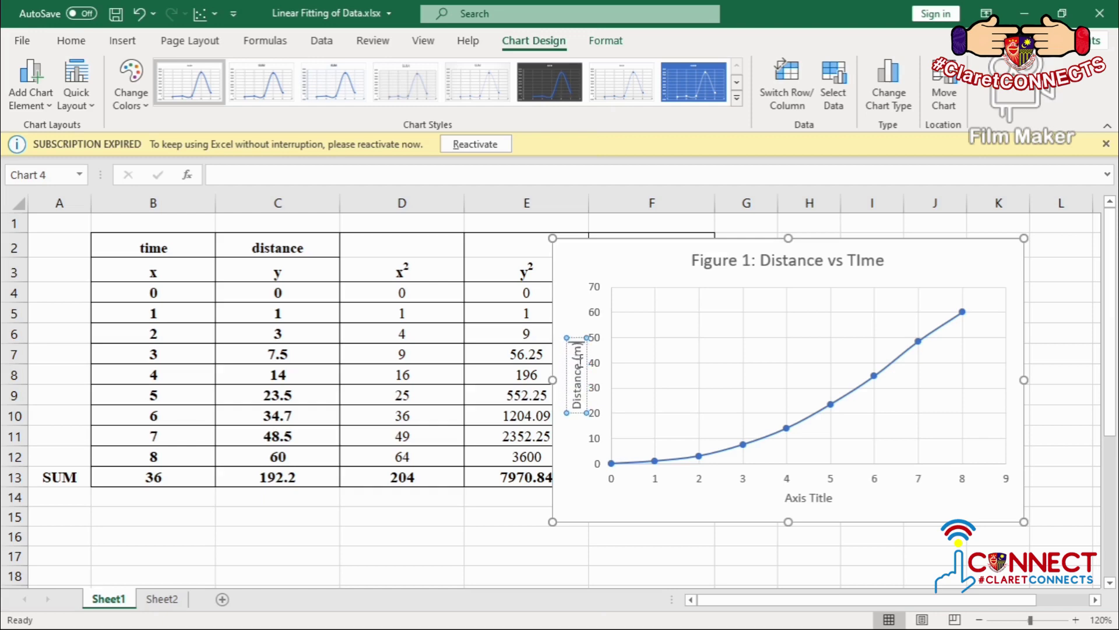
Step: Label the chart's horizontal axis "Time (s)" and close the axis title formatting options
{"action": "left_click", "coordinate": [822, 499]}
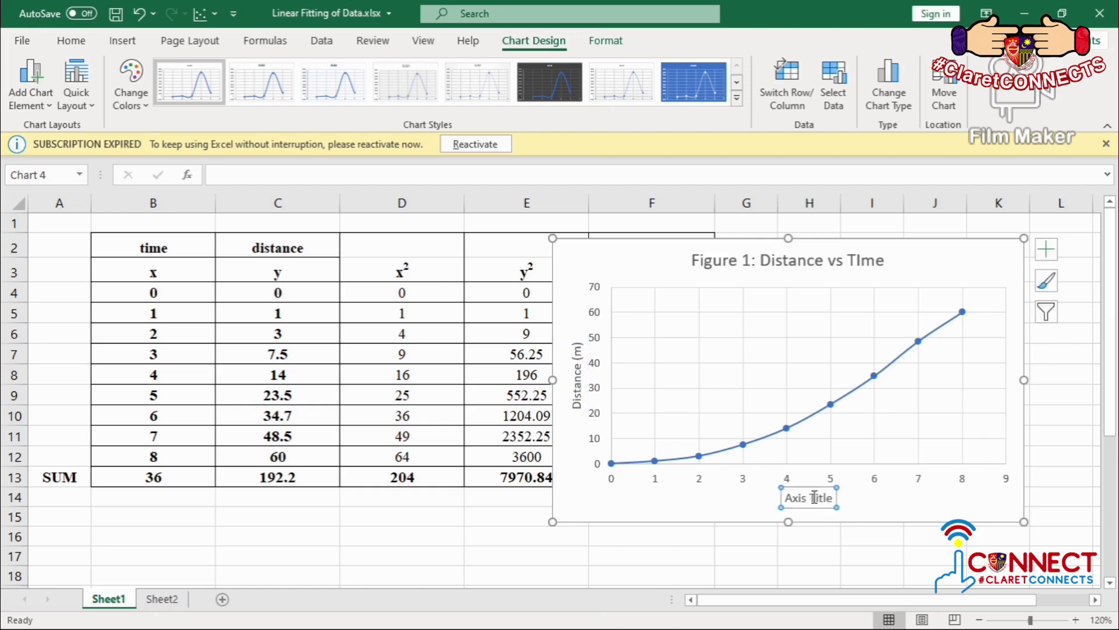
{"action": "double_click", "coordinate": [814, 497]}
{"action": "triple_click", "coordinate": [814, 498]}
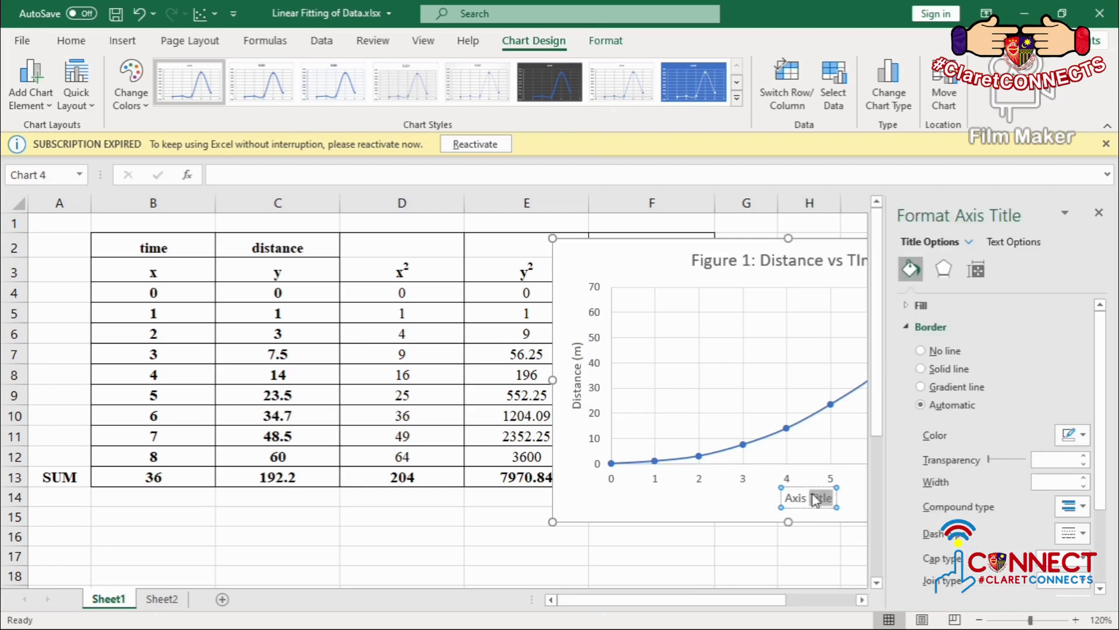
{"action": "type", "text": "Time"}
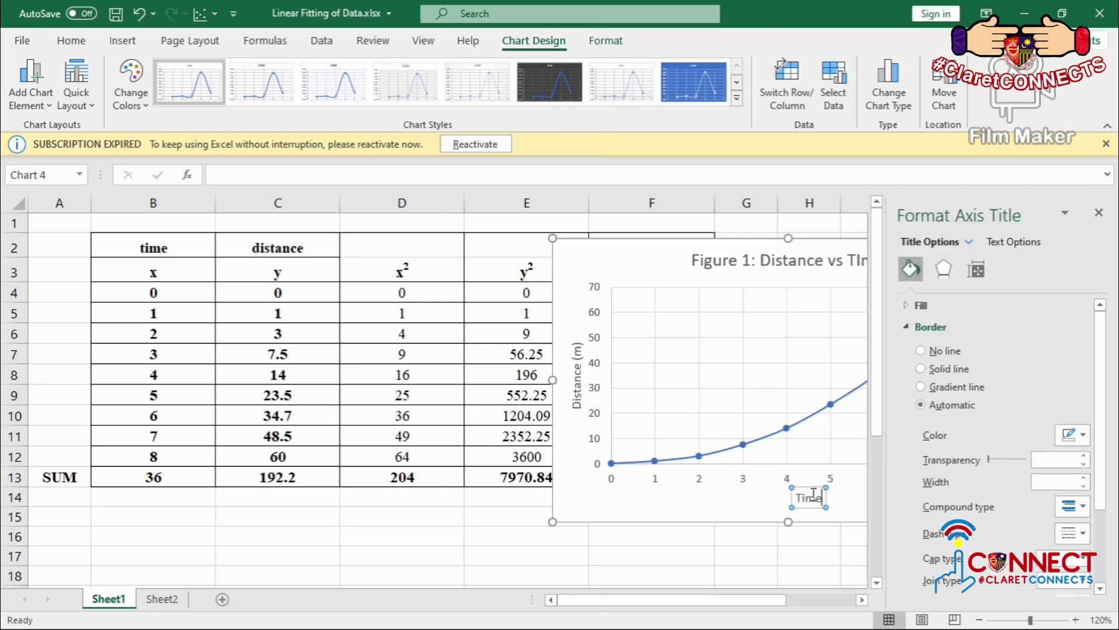
{"action": "type", "text": " (s)"}
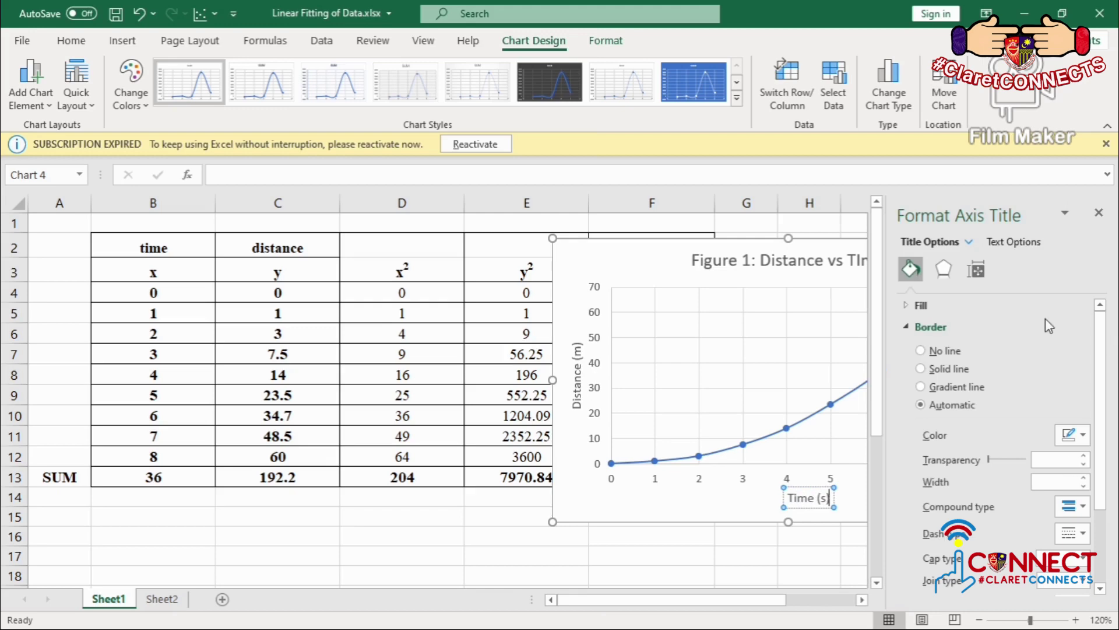
{"action": "left_click", "coordinate": [1099, 212]}
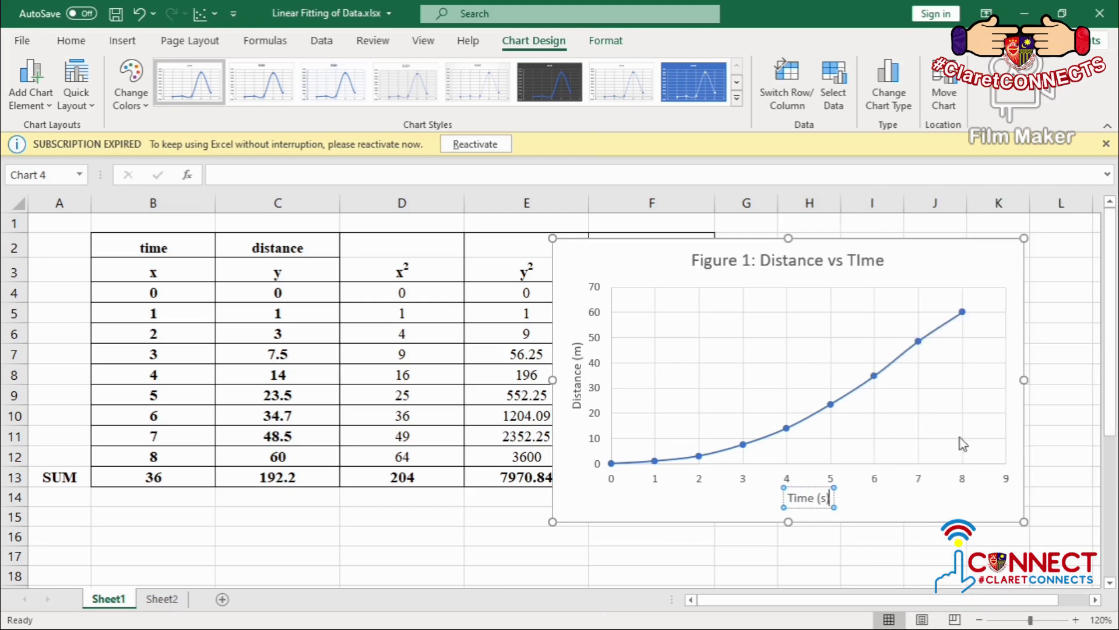
Step: Add a linear trendline to the distance–time series and display its equation on the chart
{"action": "left_click", "coordinate": [909, 489]}
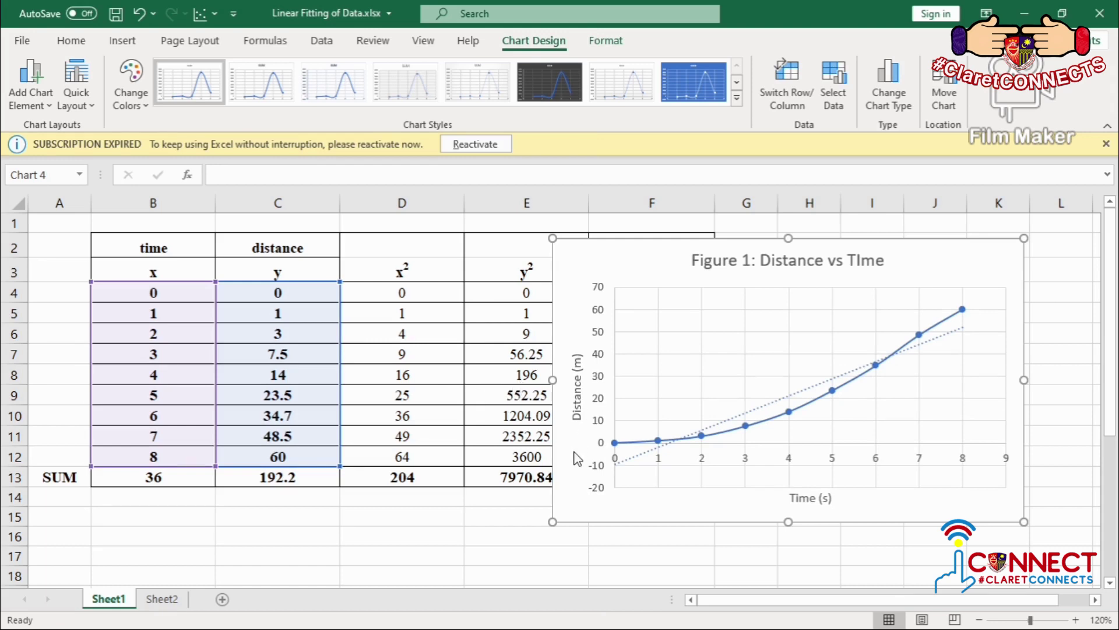
{"action": "double_click", "coordinate": [619, 460]}
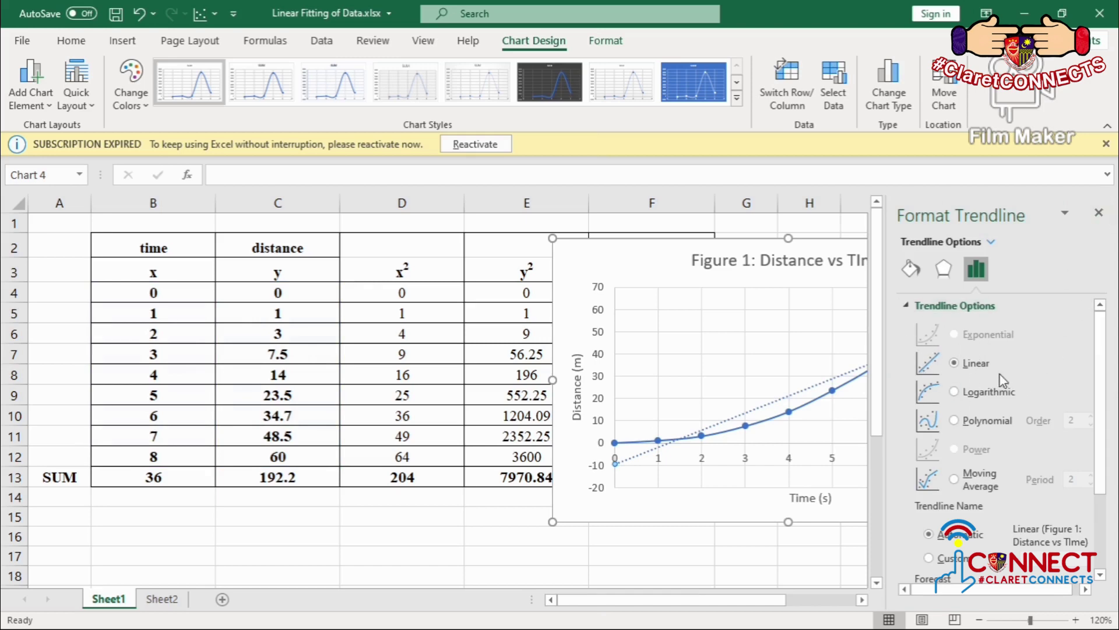
{"action": "left_click", "coordinate": [1099, 214]}
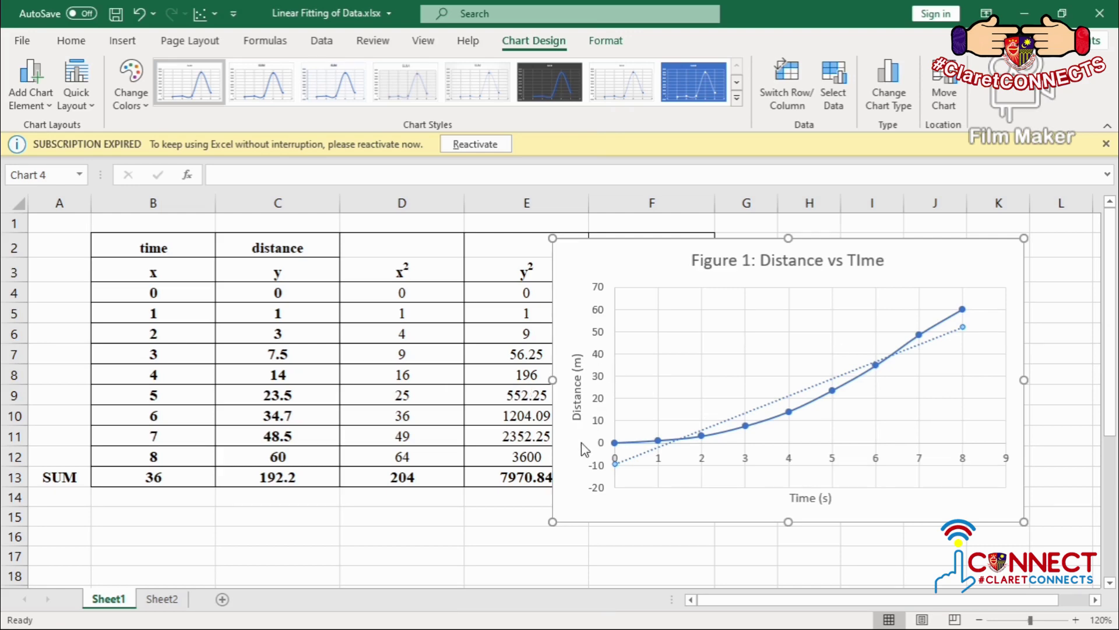
{"action": "key", "text": "ctrl+1"}
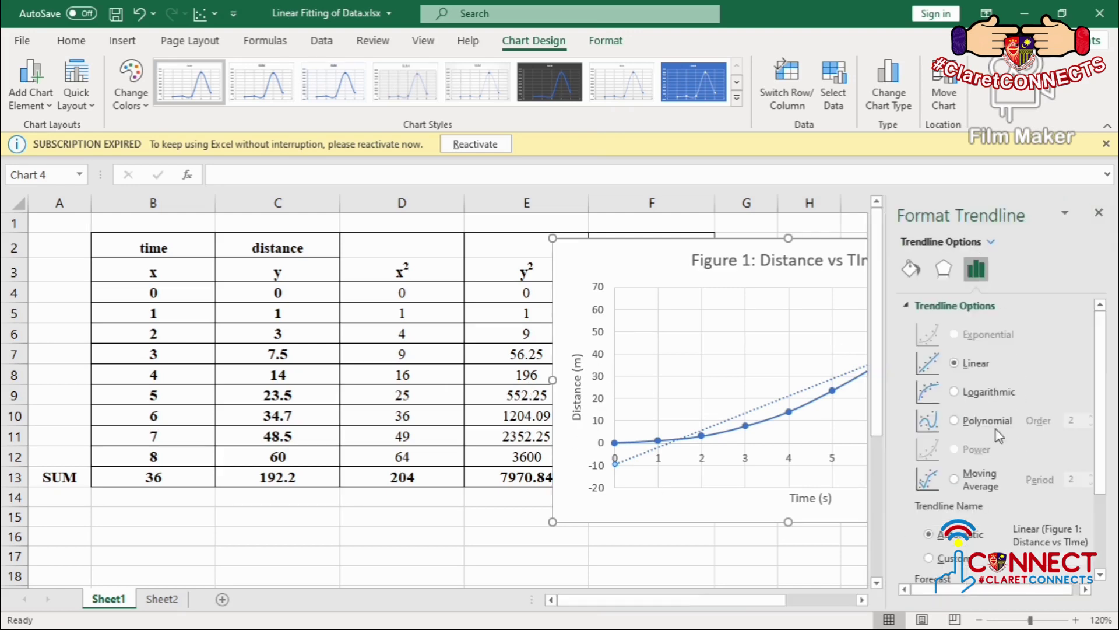
{"action": "scroll", "coordinate": [998, 436], "scroll_direction": "down", "scroll_amount": 3}
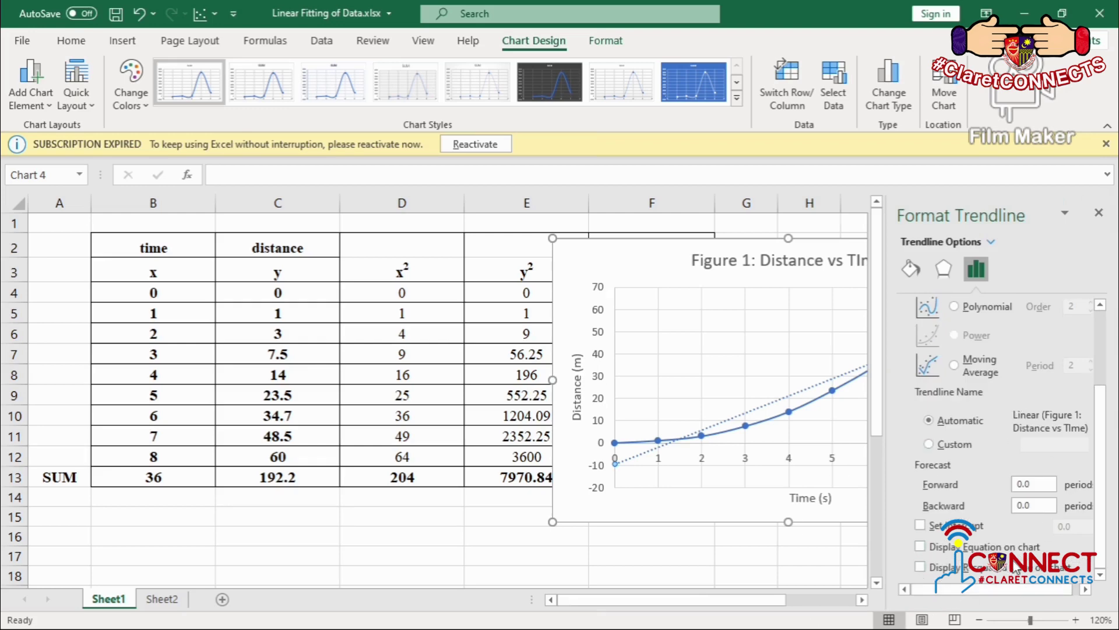
{"action": "left_click", "coordinate": [919, 548]}
{"action": "left_click", "coordinate": [1099, 212]}
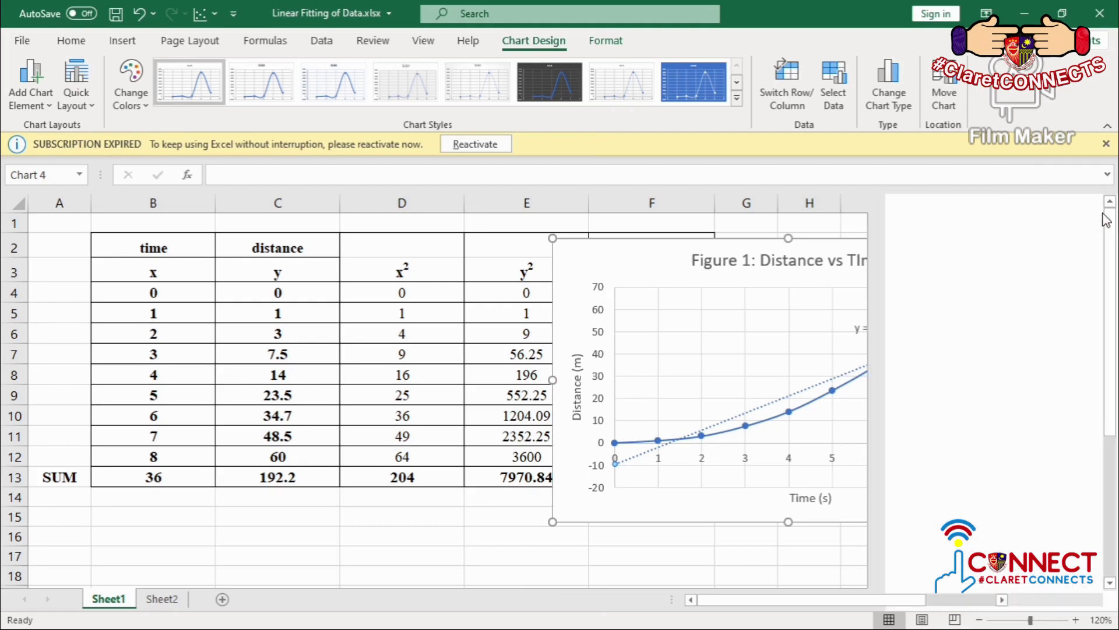
Step: Move the trendline equation label off the curve into the empty plot area above the lines
{"action": "left_click", "coordinate": [893, 335]}
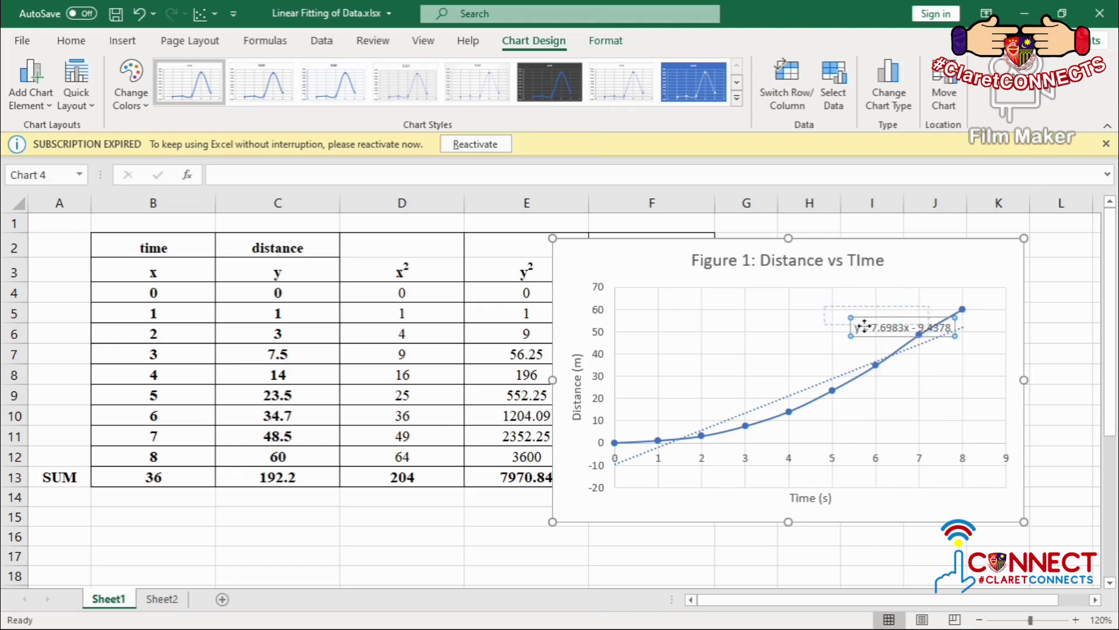
{"action": "left_click_drag", "start_coordinate": [920, 329], "coordinate": [859, 324]}
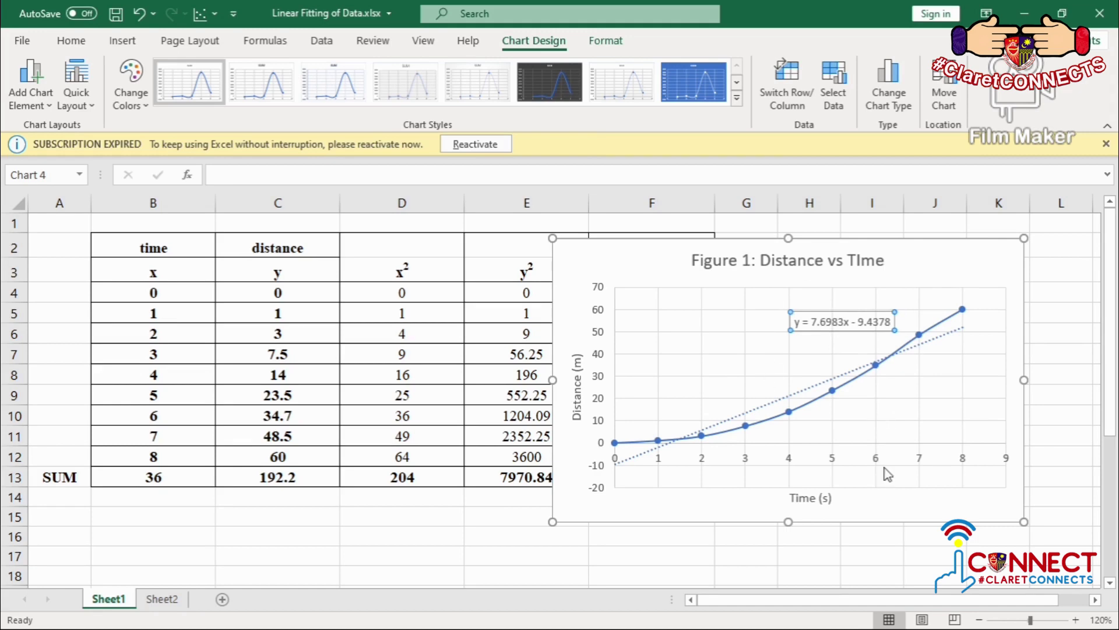
{"action": "left_click", "coordinate": [898, 502]}
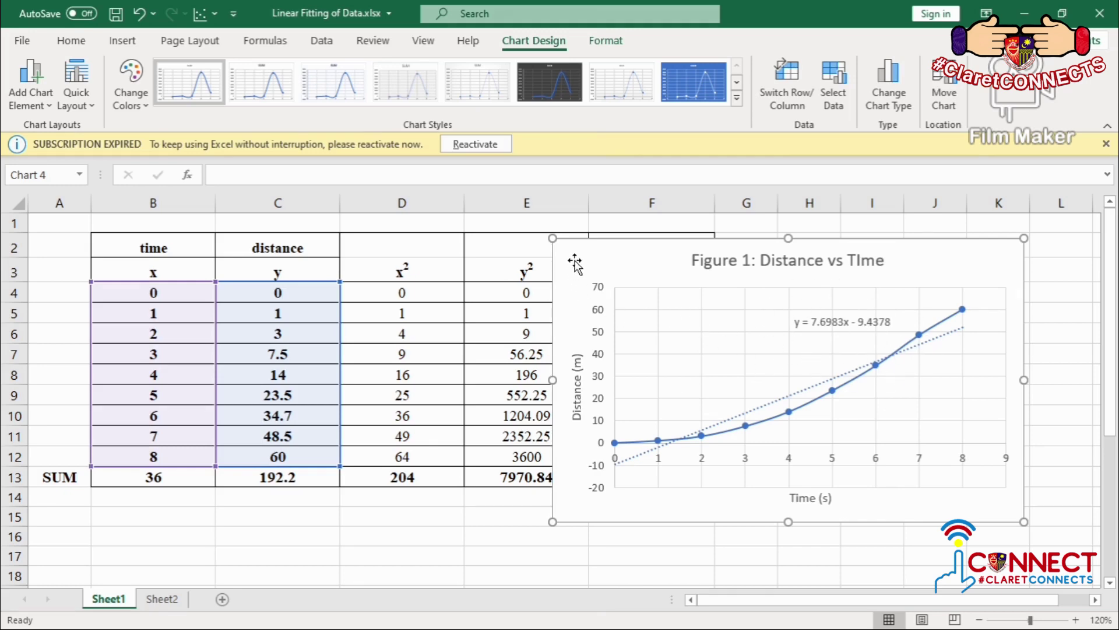
Step: Move the chart beside the table so it starts at column G, and select cell C16 below the table
{"action": "left_click_drag", "start_coordinate": [575, 258], "coordinate": [743, 251]}
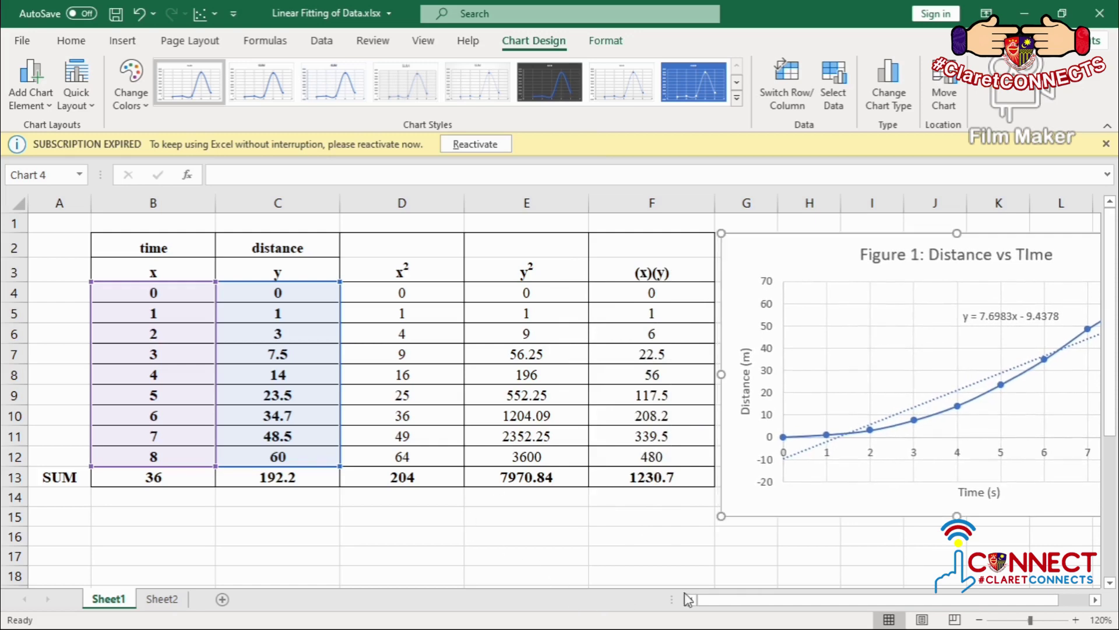
{"action": "left_click_drag", "start_coordinate": [724, 606], "coordinate": [772, 602]}
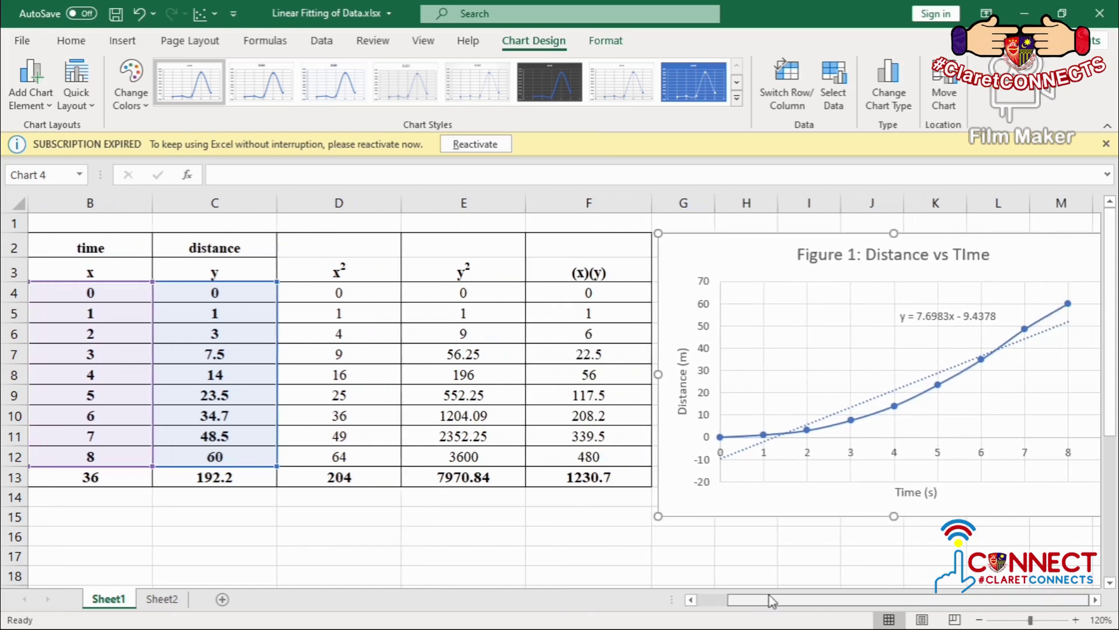
{"action": "scroll", "coordinate": [421, 448], "scroll_direction": "down", "scroll_amount": 2}
{"action": "scroll", "coordinate": [537, 448], "scroll_direction": "up", "scroll_amount": 1}
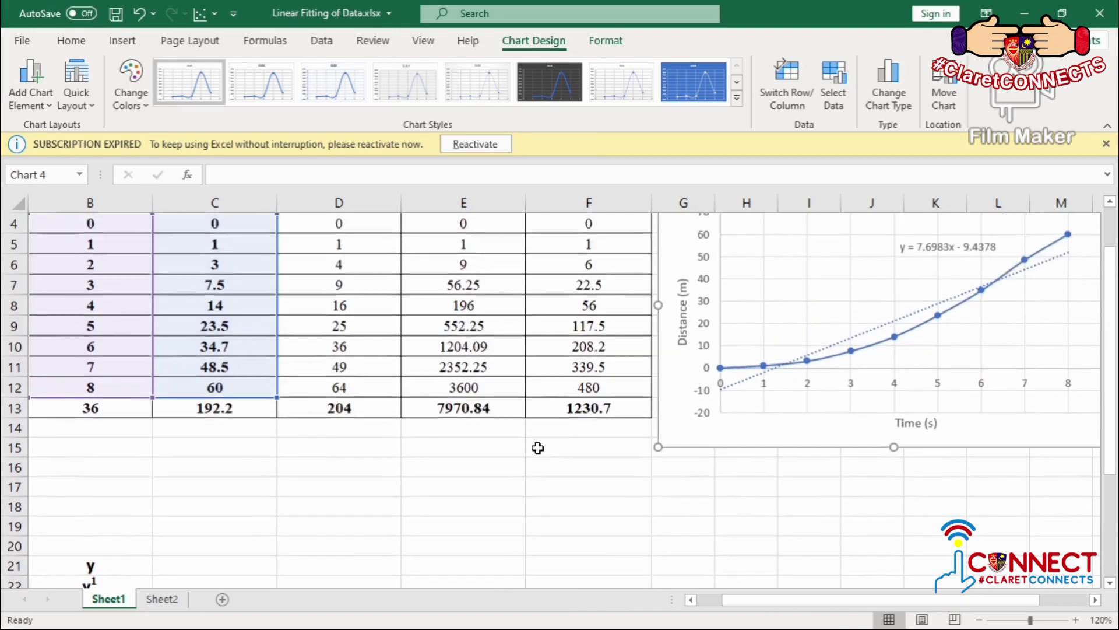
{"action": "scroll", "coordinate": [293, 477], "scroll_direction": "up", "scroll_amount": 1}
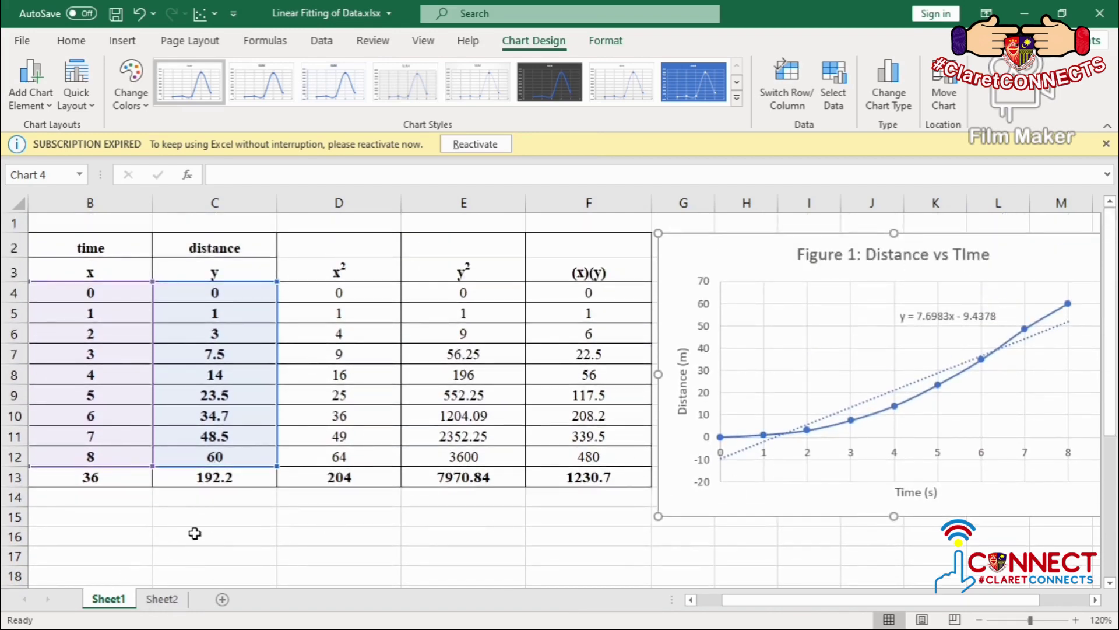
{"action": "left_click", "coordinate": [177, 540]}
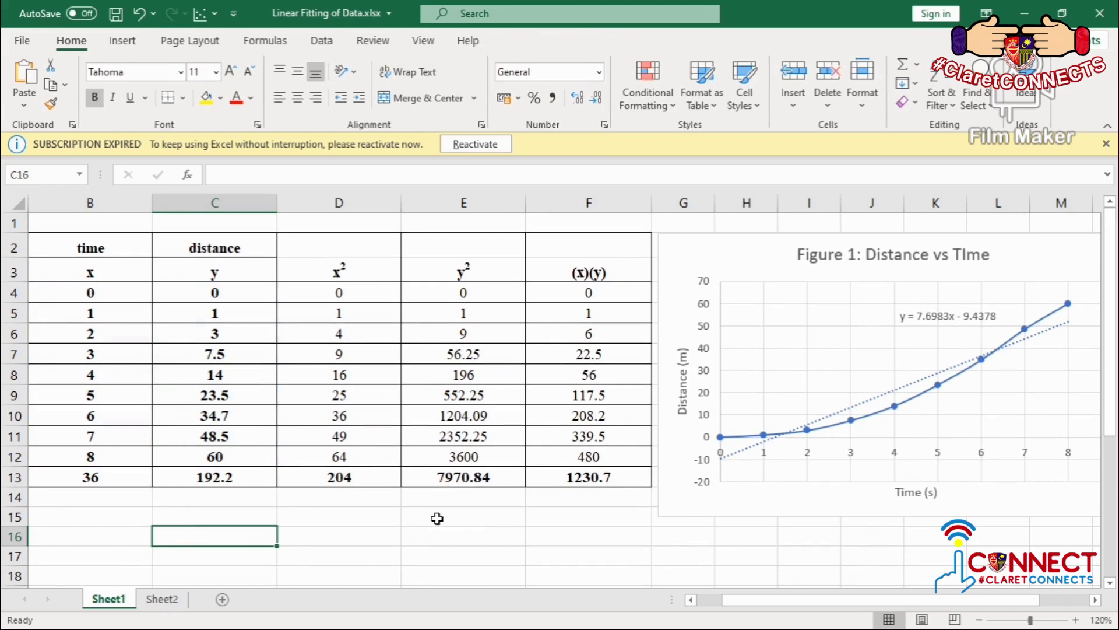
Step: Enter the row labels SLOPE in cell C16 and X-INTERCEPT in cell C17 below the table
{"action": "type", "text": "SLOPE"}
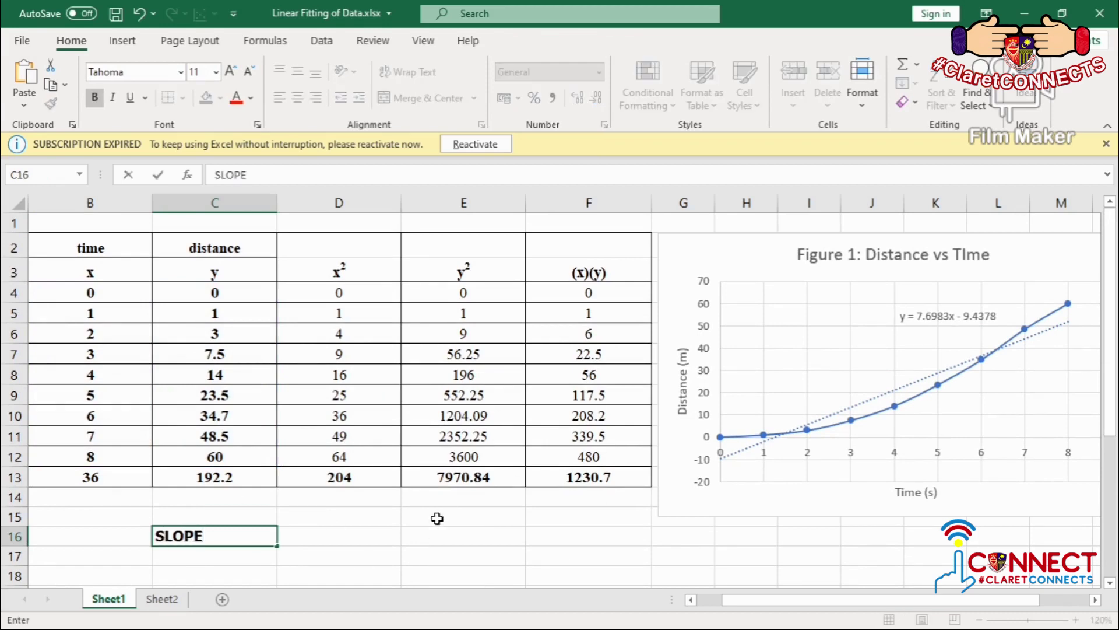
{"action": "left_click", "coordinate": [253, 557]}
{"action": "type", "text": "X"}
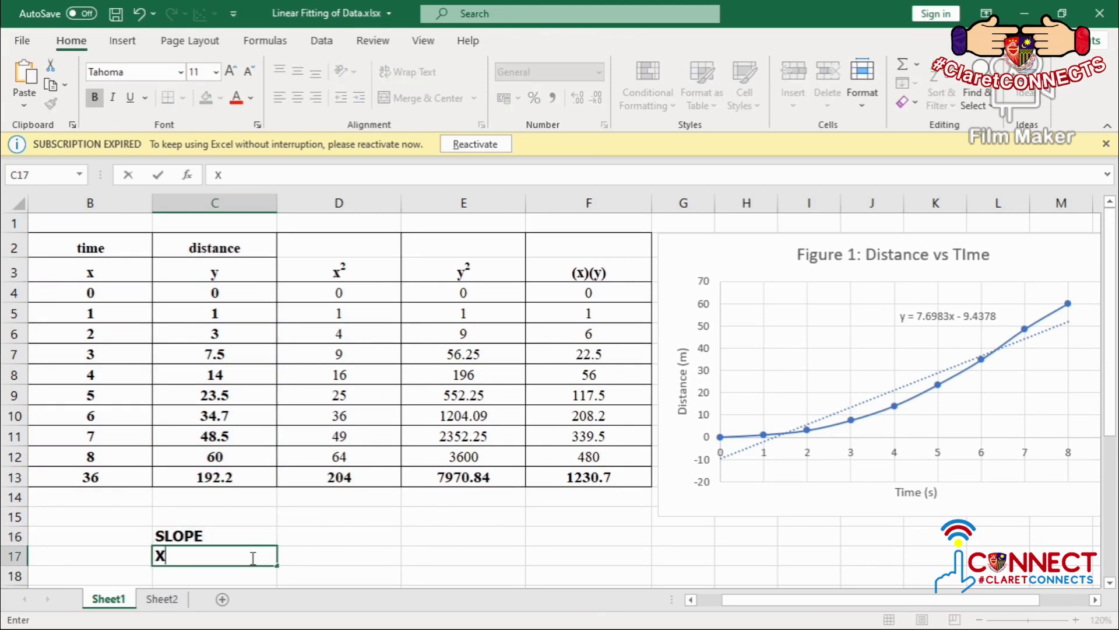
{"action": "type", "text": "-INTERCE"}
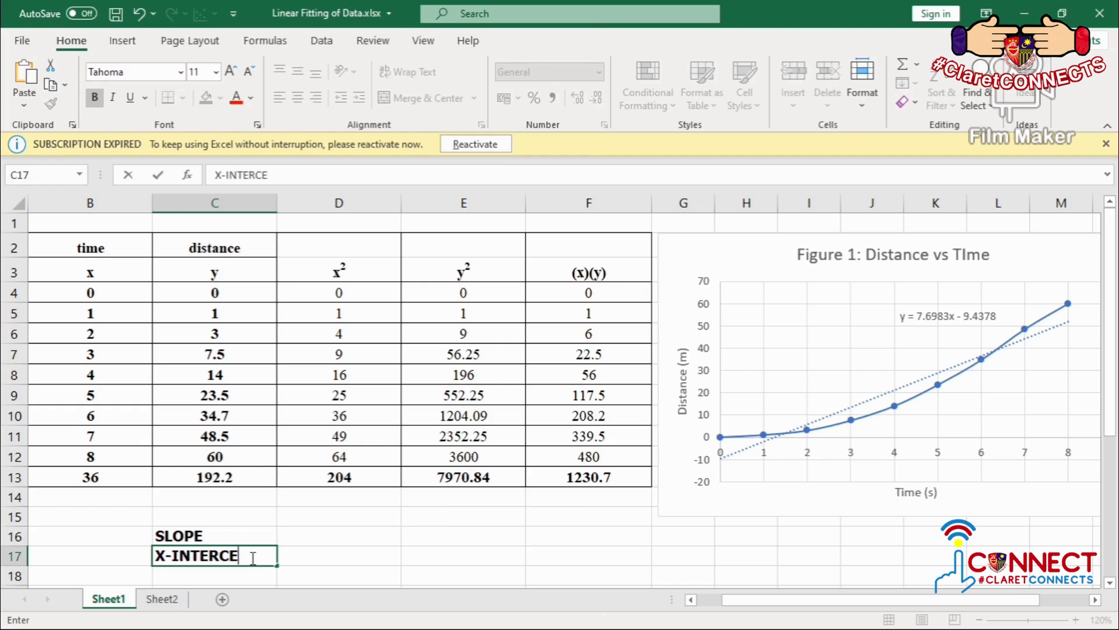
{"action": "type", "text": "PT"}
Step: Calculate the slope in cell D16 with the SLOPE function, using distances C4:C12 as y and times B4:B12 as x
{"action": "left_click", "coordinate": [324, 531]}
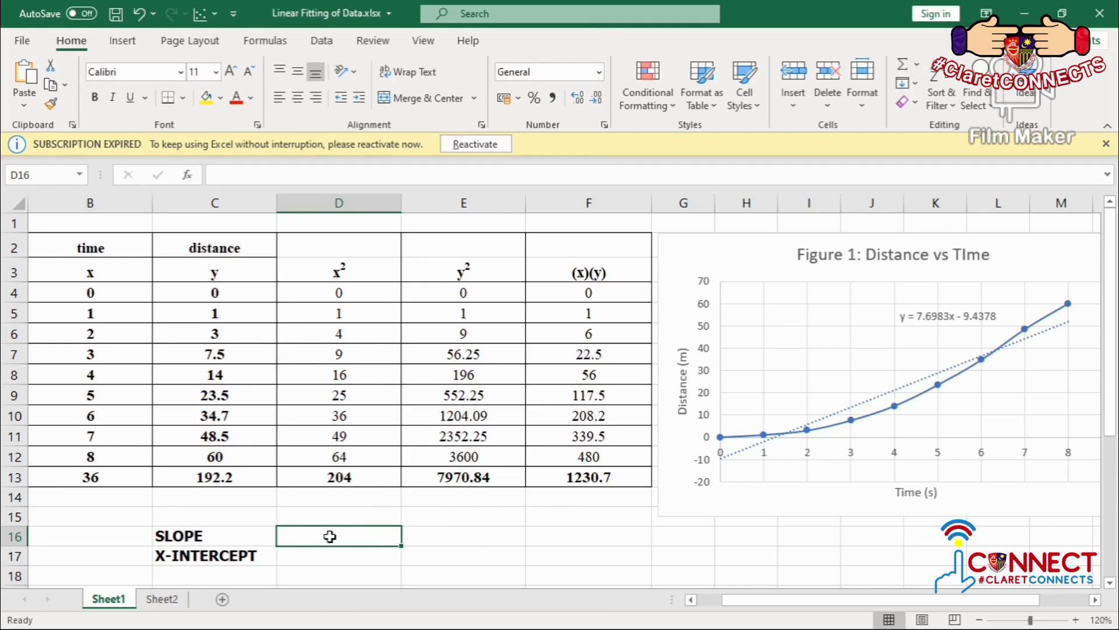
{"action": "type", "text": "="}
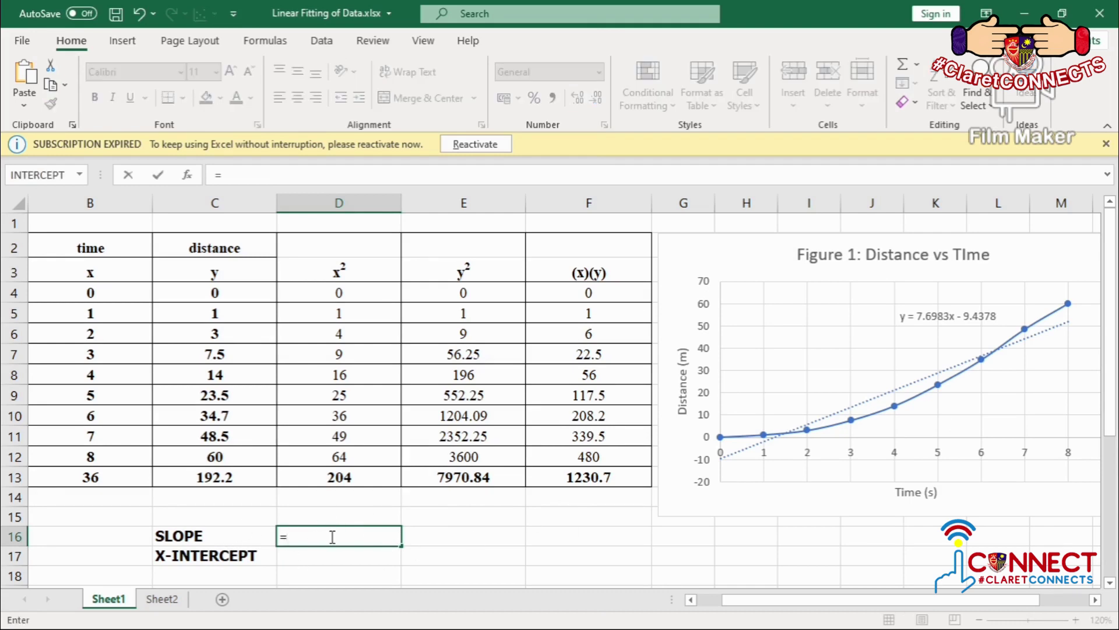
{"action": "type", "text": "slope("}
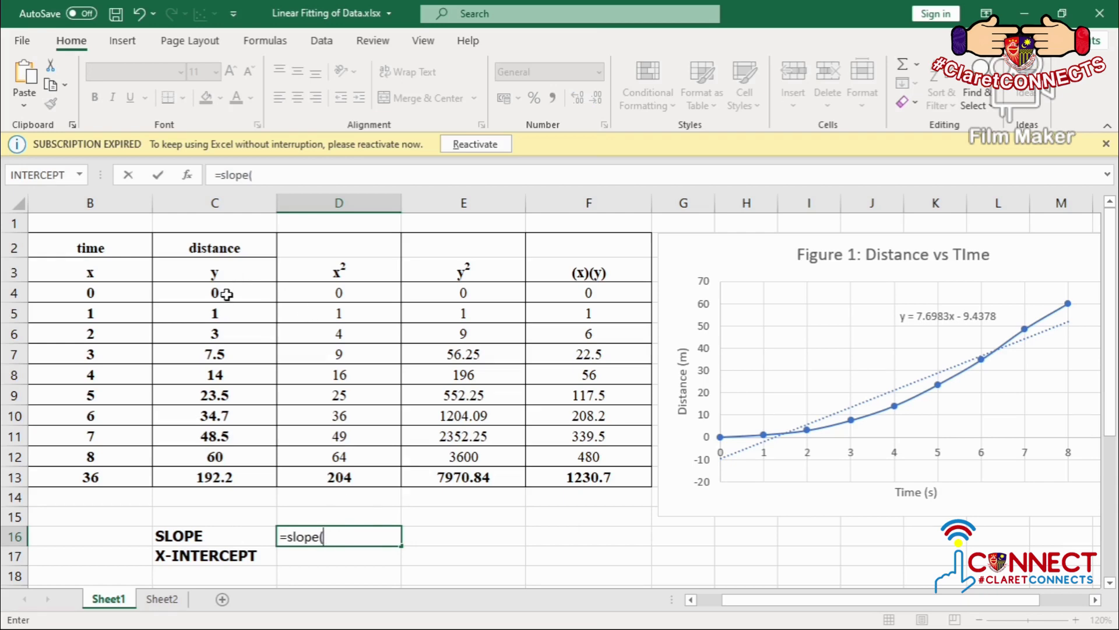
{"action": "left_click_drag", "start_coordinate": [226, 295], "coordinate": [245, 455]}
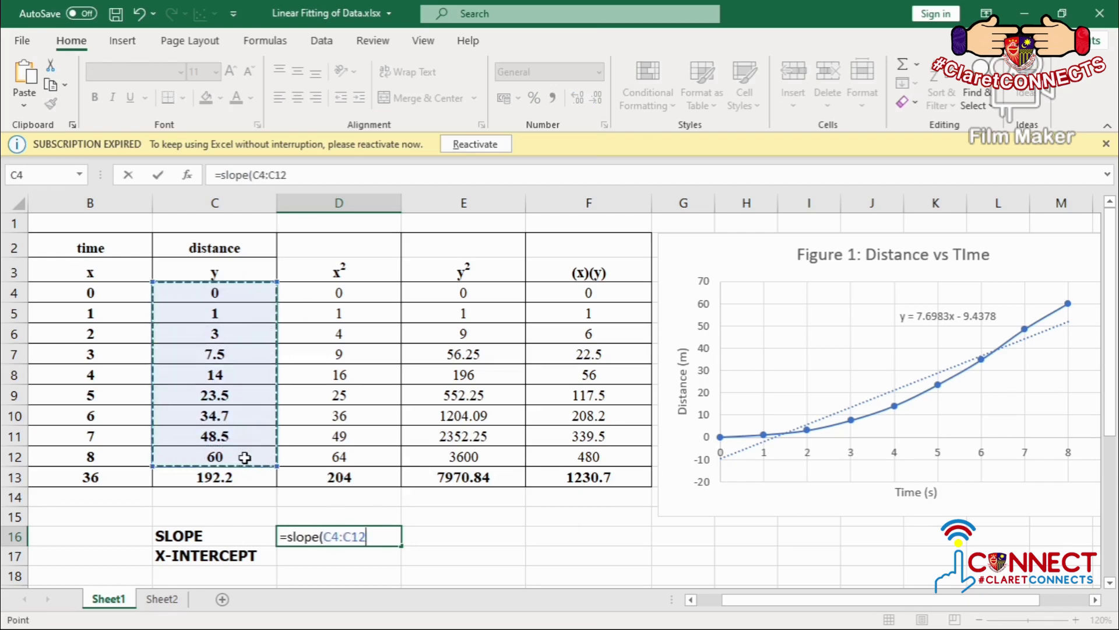
{"action": "type", "text": ","}
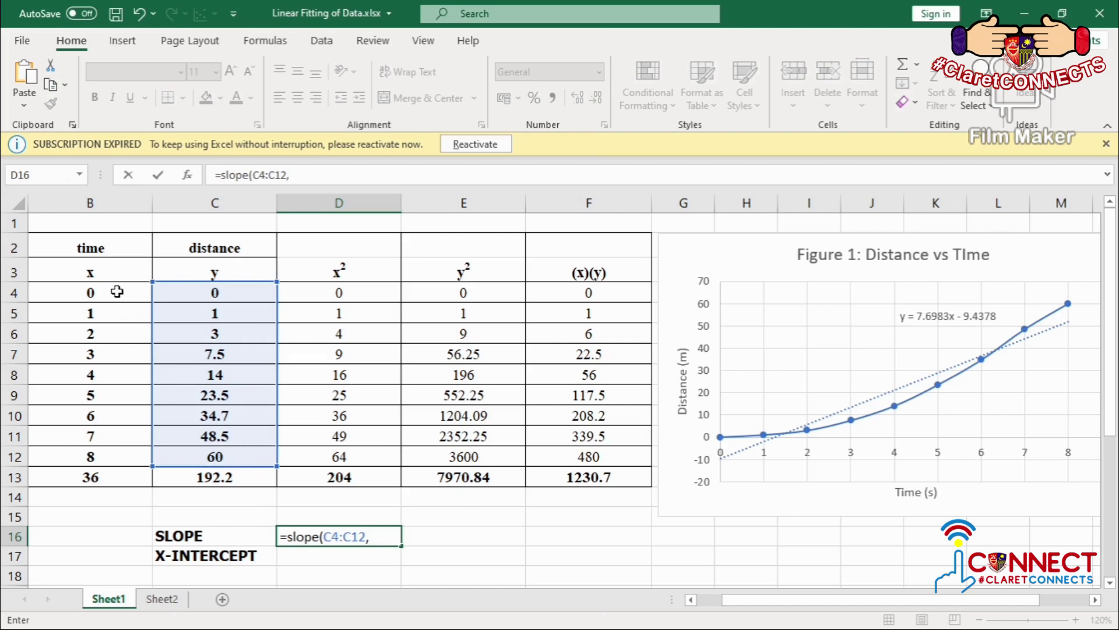
{"action": "left_click_drag", "start_coordinate": [117, 292], "coordinate": [124, 465]}
{"action": "key", "text": "Return"}
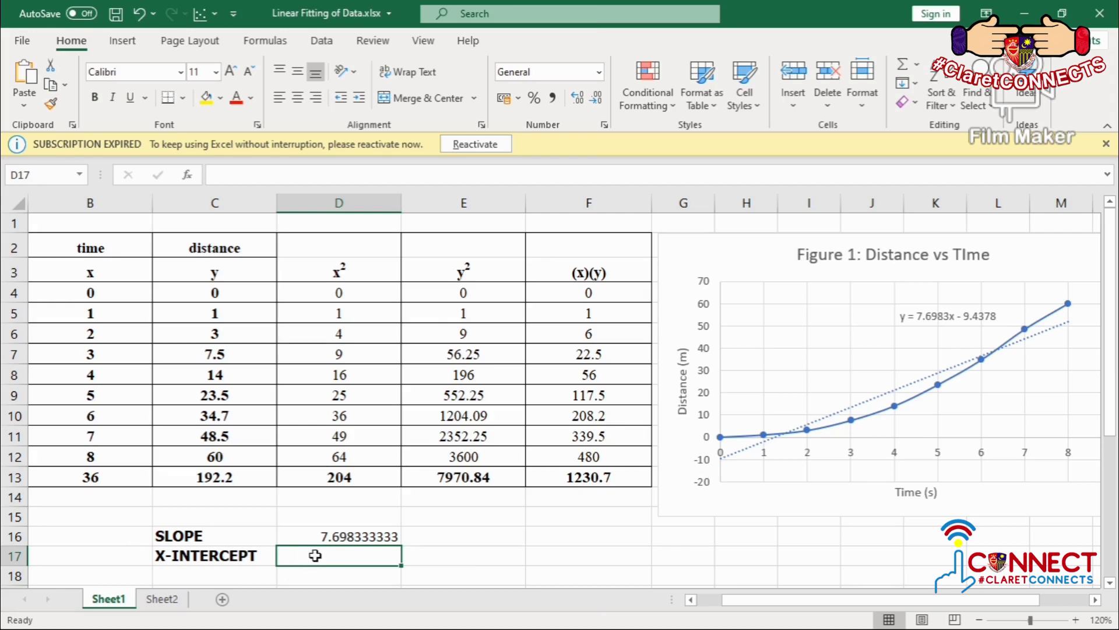
Step: Calculate the intercept in cell D17 with the INTERCEPT function, using distances C4:C12 and times B4:B12
{"action": "type", "text": "="}
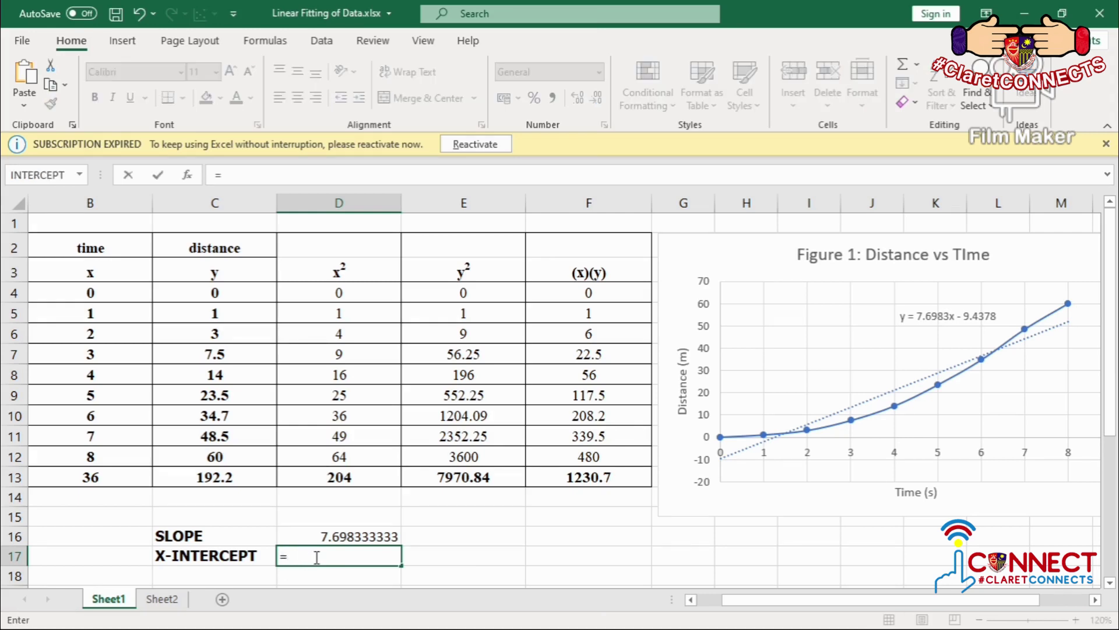
{"action": "type", "text": "intercep"}
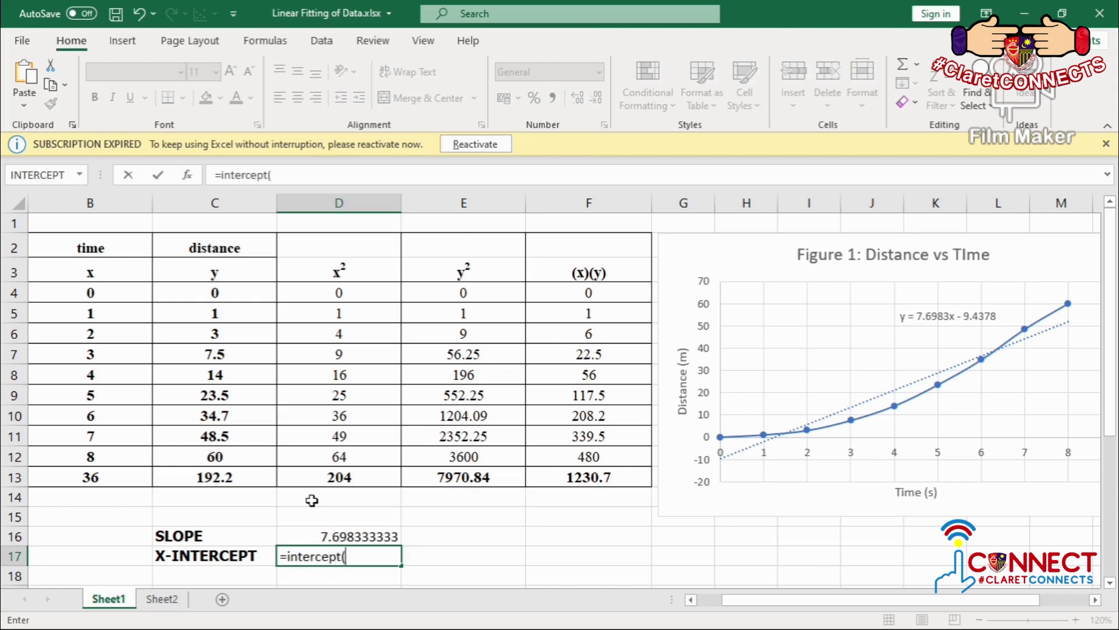
{"action": "type", "text": "t("}
{"action": "left_click_drag", "start_coordinate": [230, 293], "coordinate": [212, 456]}
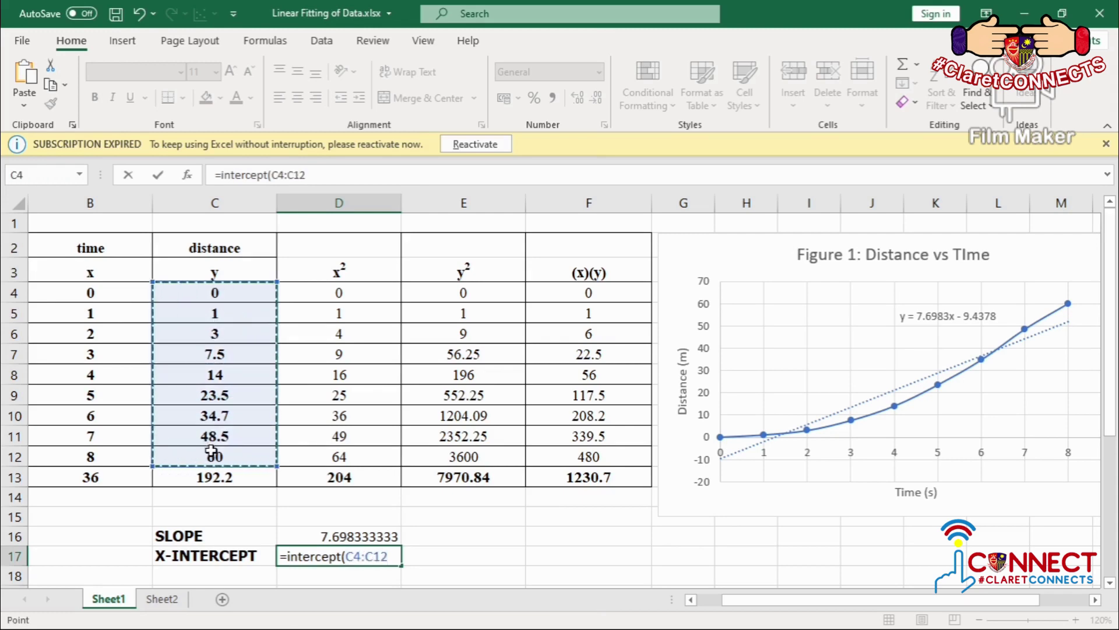
{"action": "type", "text": ","}
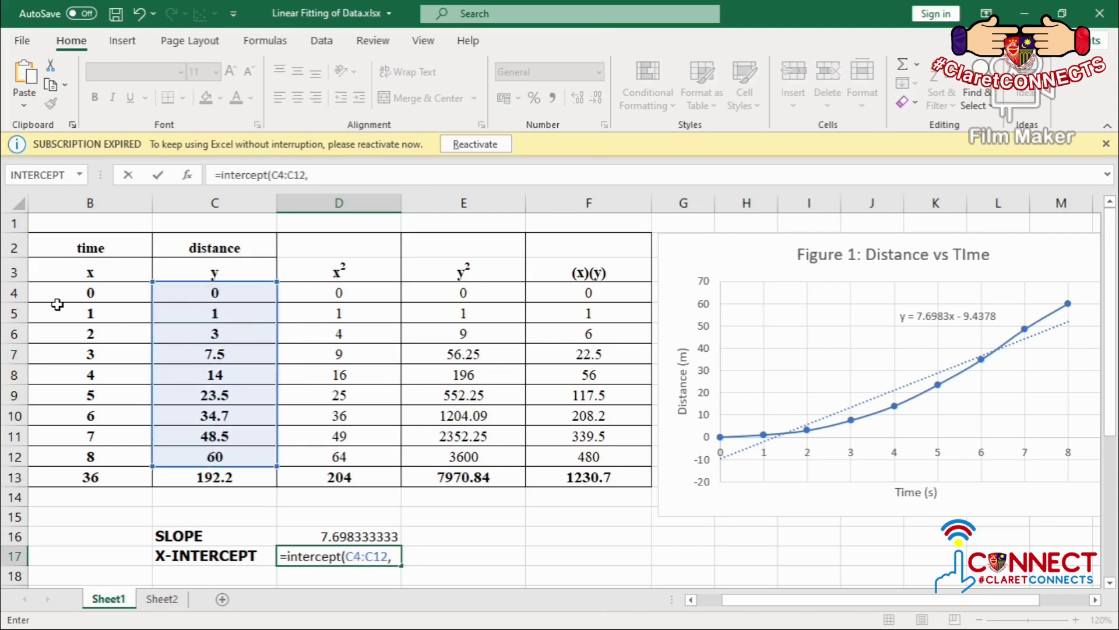
{"action": "left_click_drag", "start_coordinate": [57, 291], "coordinate": [103, 461]}
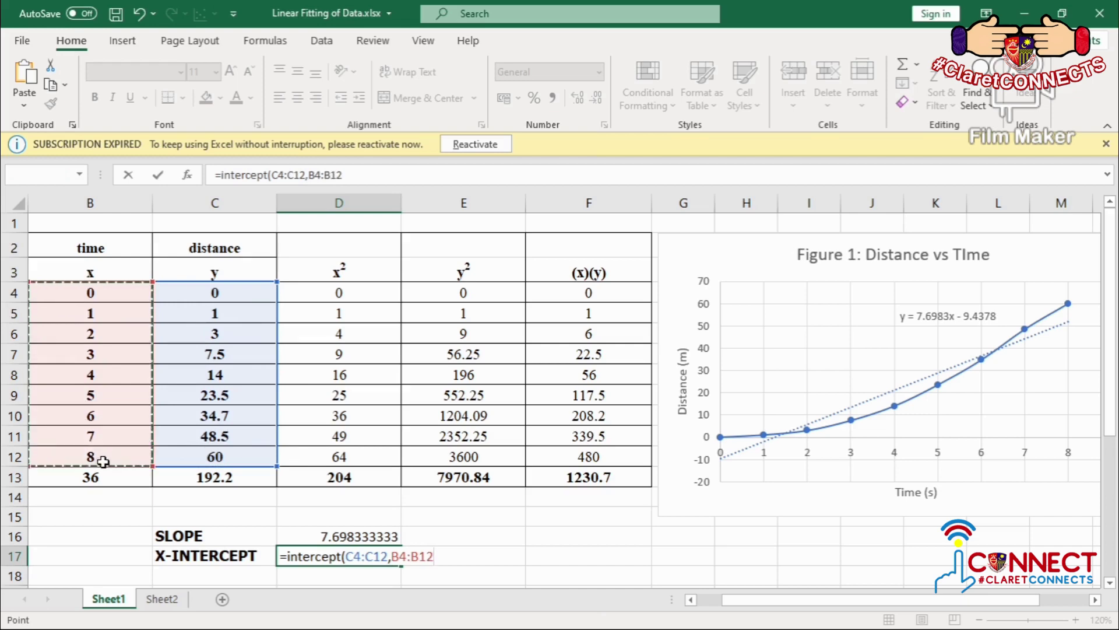
{"action": "key", "text": "Return"}
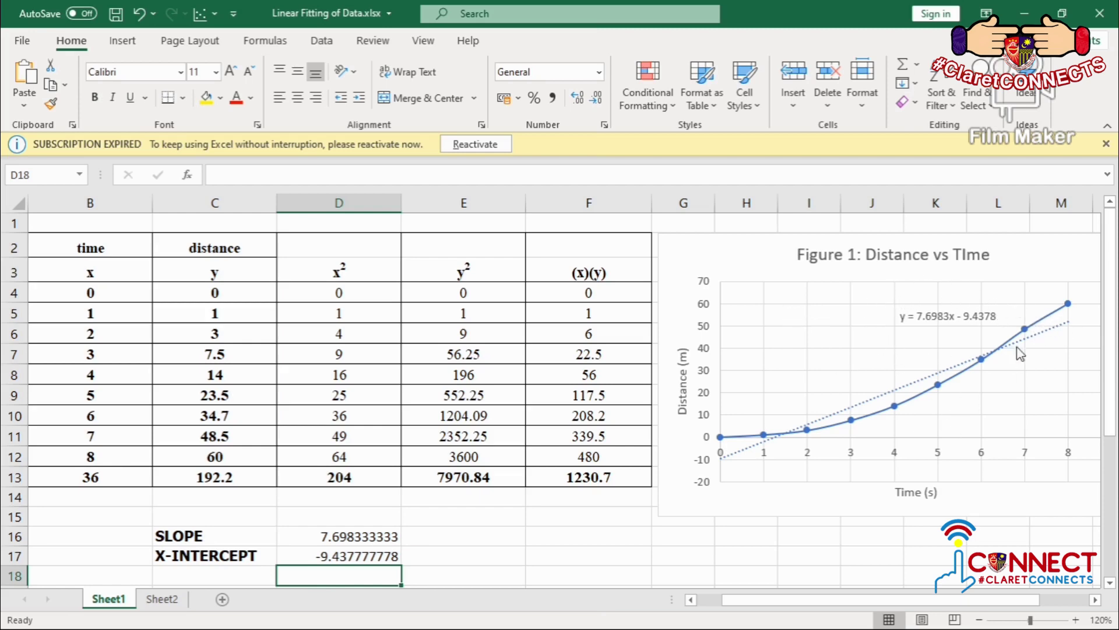
Step: Add the label CORRELATION in cell C18 under the X-INTERCEPT label
{"action": "left_click", "coordinate": [220, 577]}
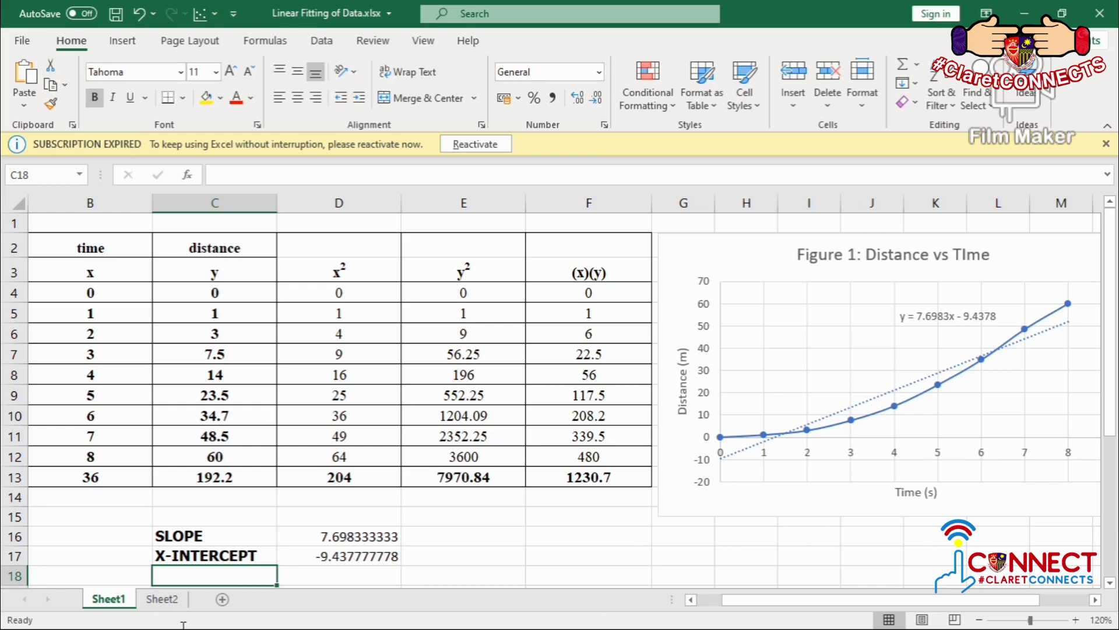
{"action": "type", "text": "CORREL"}
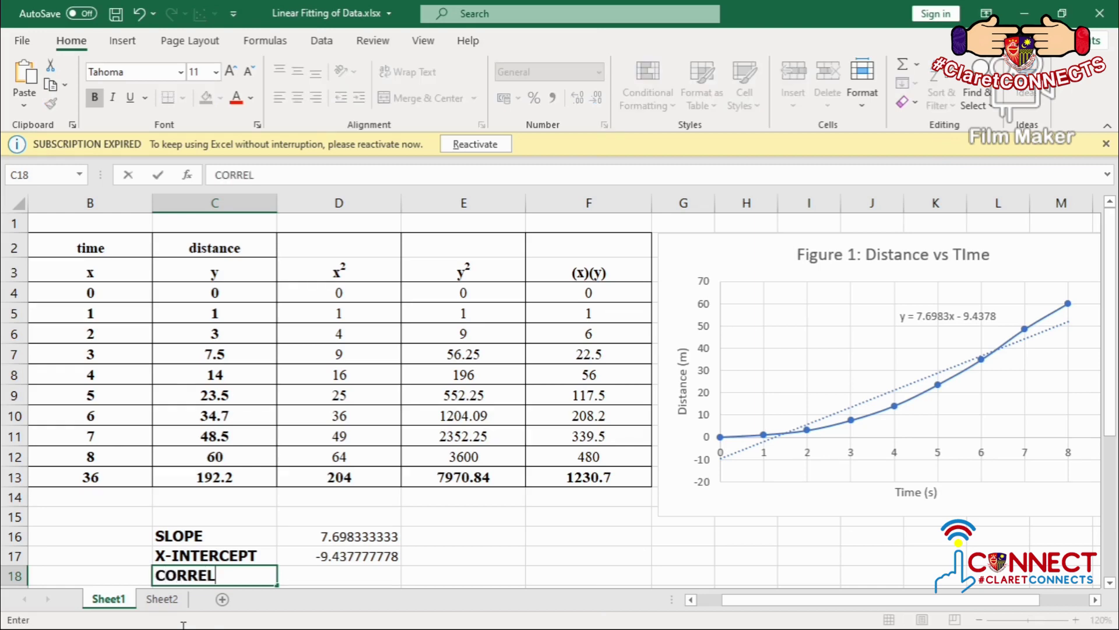
{"action": "type", "text": "ATION"}
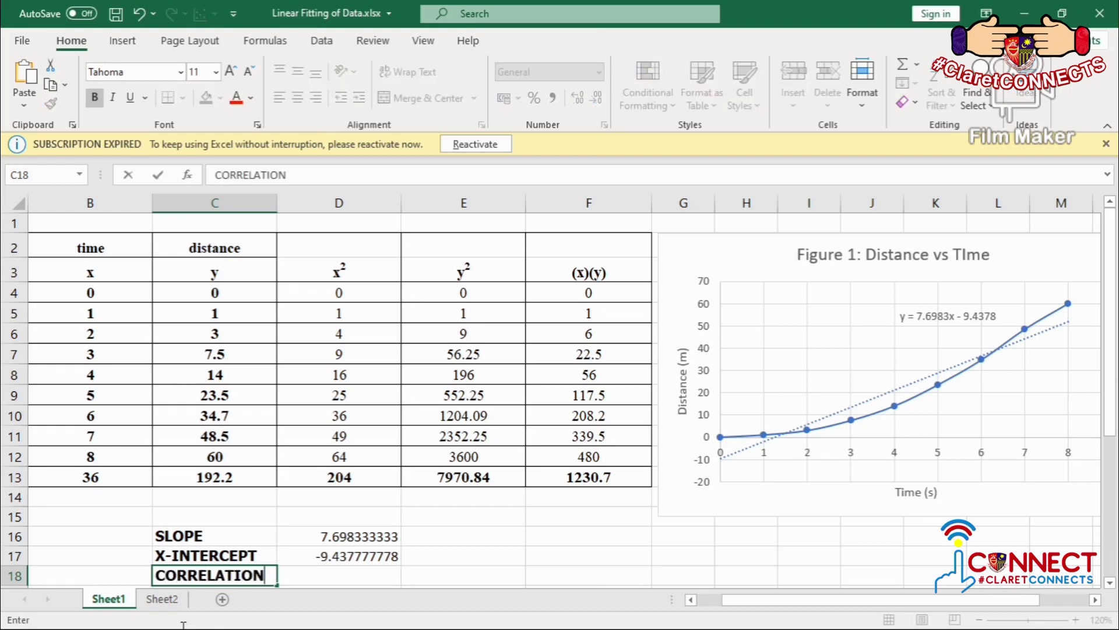
Step: Calculate the correlation in cell D18 with the CORREL function on times B4:B12 and distances C4:C12
{"action": "left_click", "coordinate": [373, 577]}
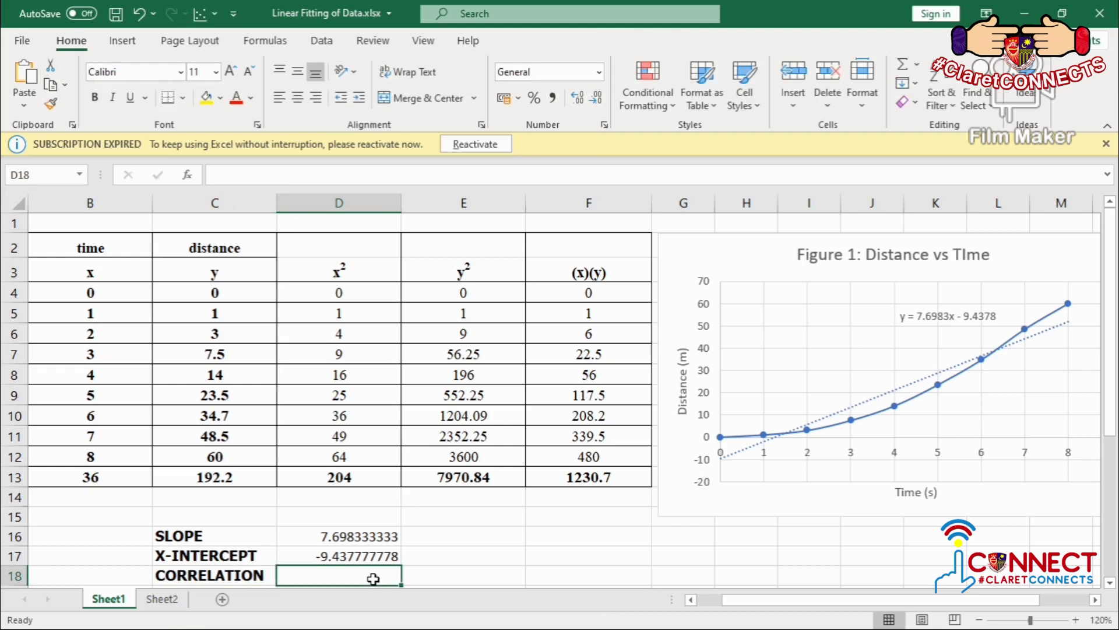
{"action": "scroll", "coordinate": [803, 382], "scroll_direction": "down", "scroll_amount": 1}
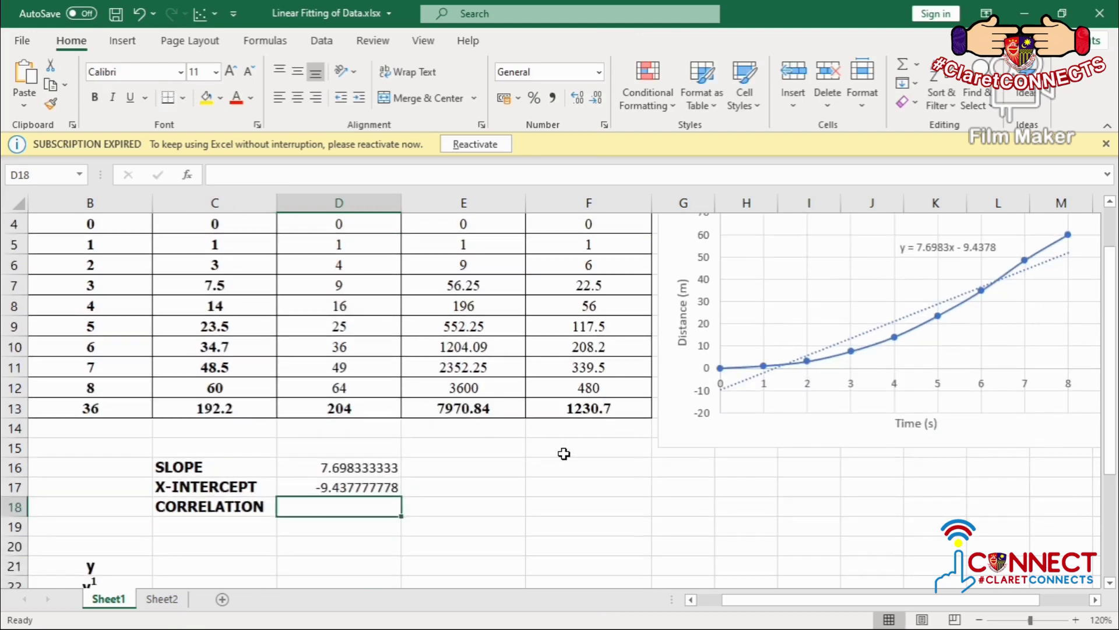
{"action": "scroll", "coordinate": [839, 462], "scroll_direction": "down", "scroll_amount": 1}
{"action": "scroll", "coordinate": [840, 462], "scroll_direction": "up", "scroll_amount": 1}
{"action": "type", "text": "="}
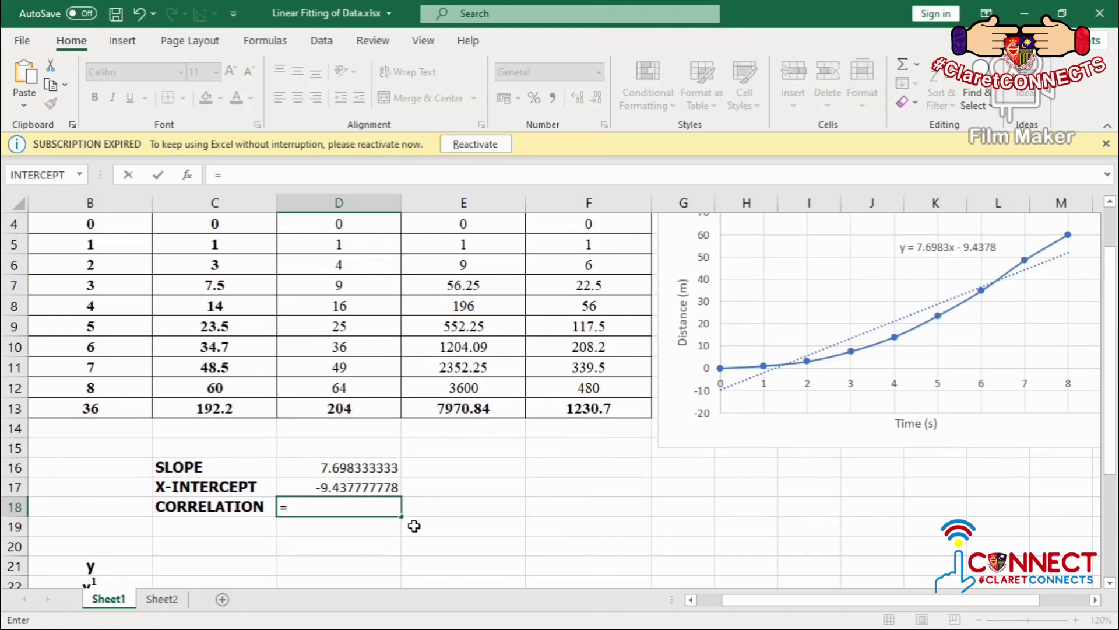
{"action": "type", "text": "correl"}
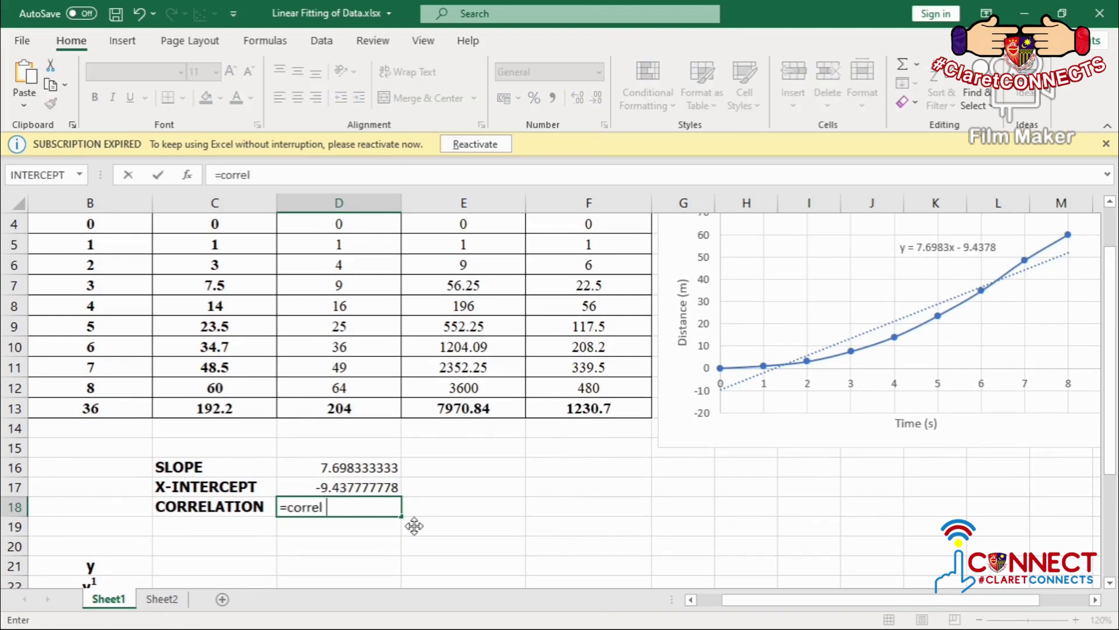
{"action": "type", "text": "("}
{"action": "left_click_drag", "start_coordinate": [119, 224], "coordinate": [111, 384]}
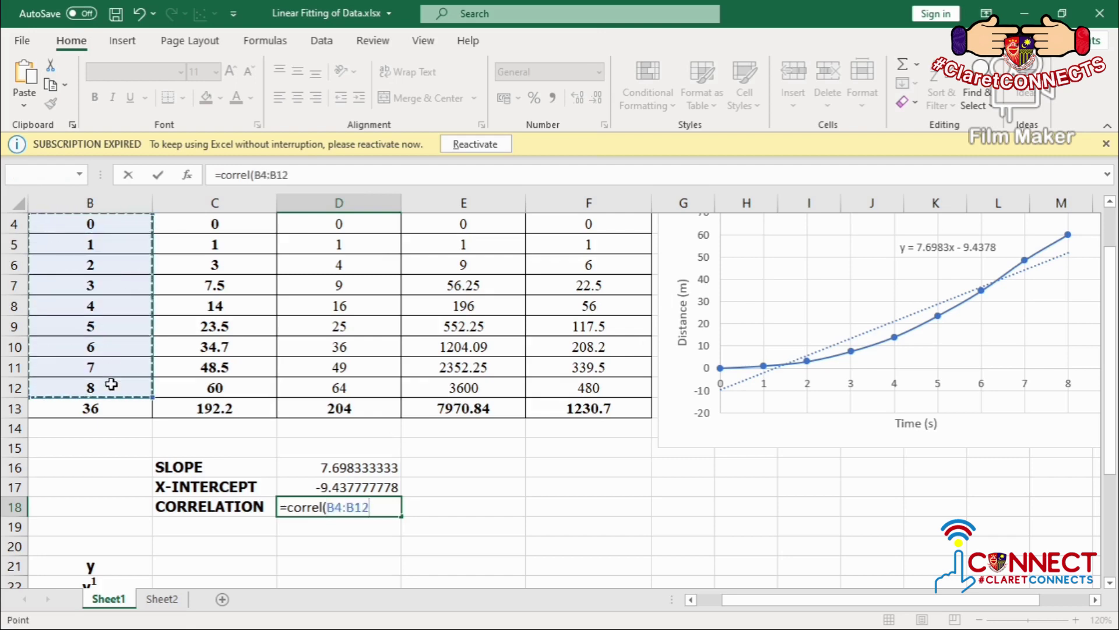
{"action": "type", "text": ","}
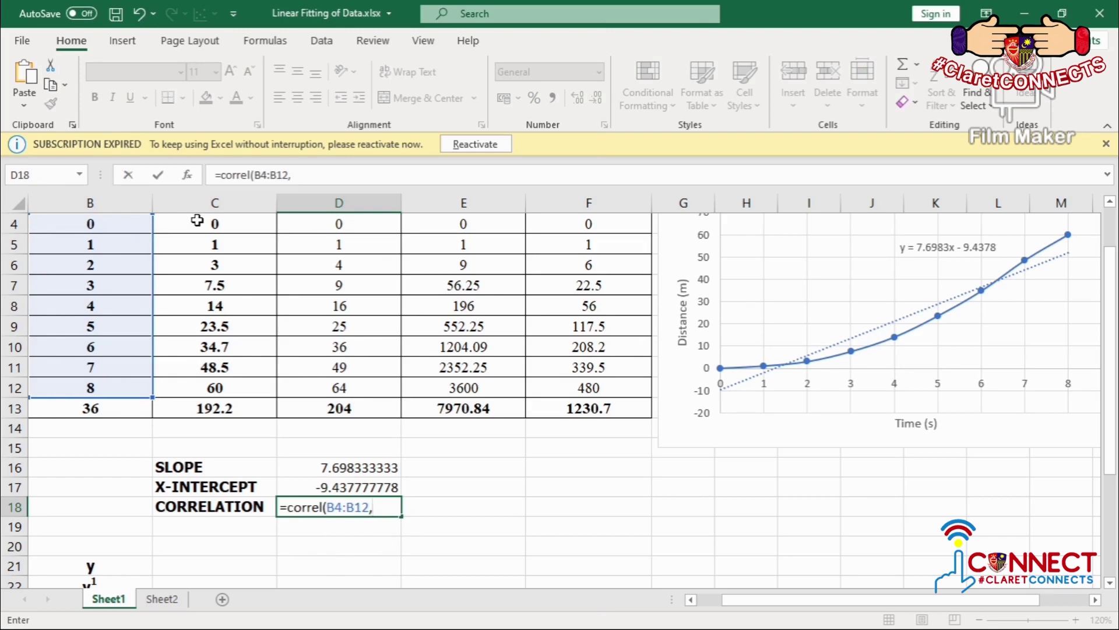
{"action": "left_click_drag", "start_coordinate": [197, 220], "coordinate": [214, 390]}
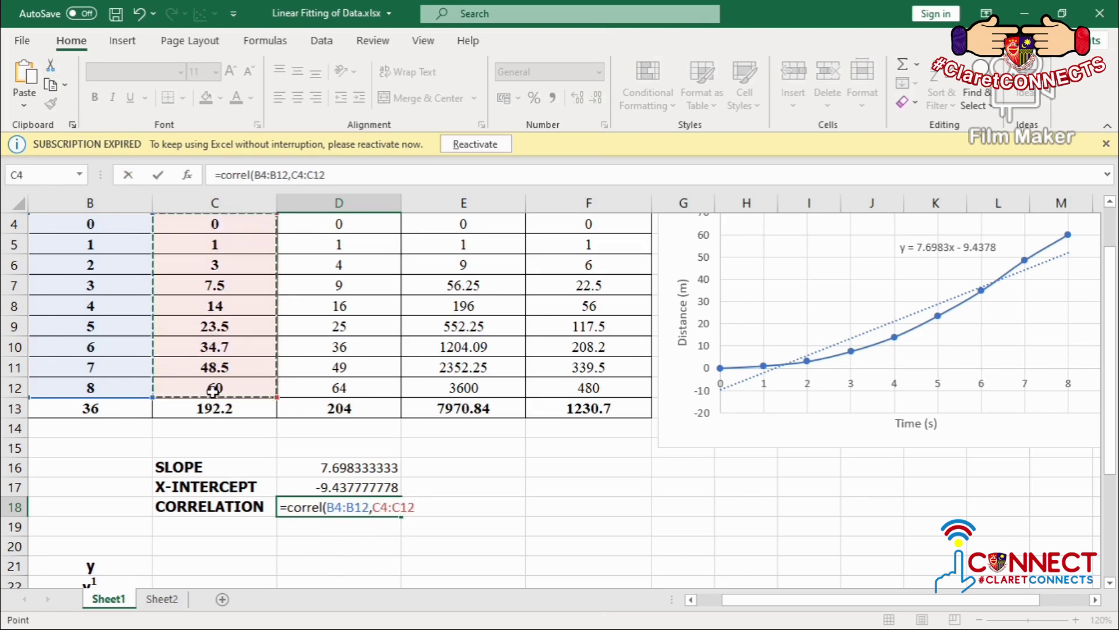
{"action": "key", "text": "Return"}
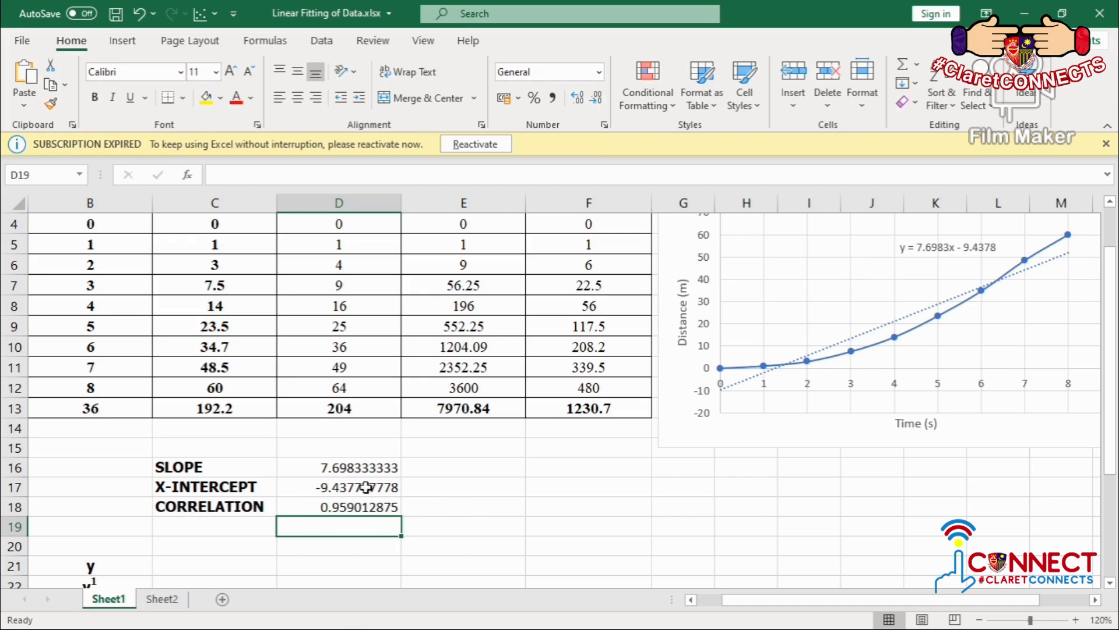
Step: Compare the slope, intercept and correlation results with the time and distance columns and the chart's trendline equation
{"action": "scroll", "coordinate": [750, 474], "scroll_direction": "up", "scroll_amount": 1}
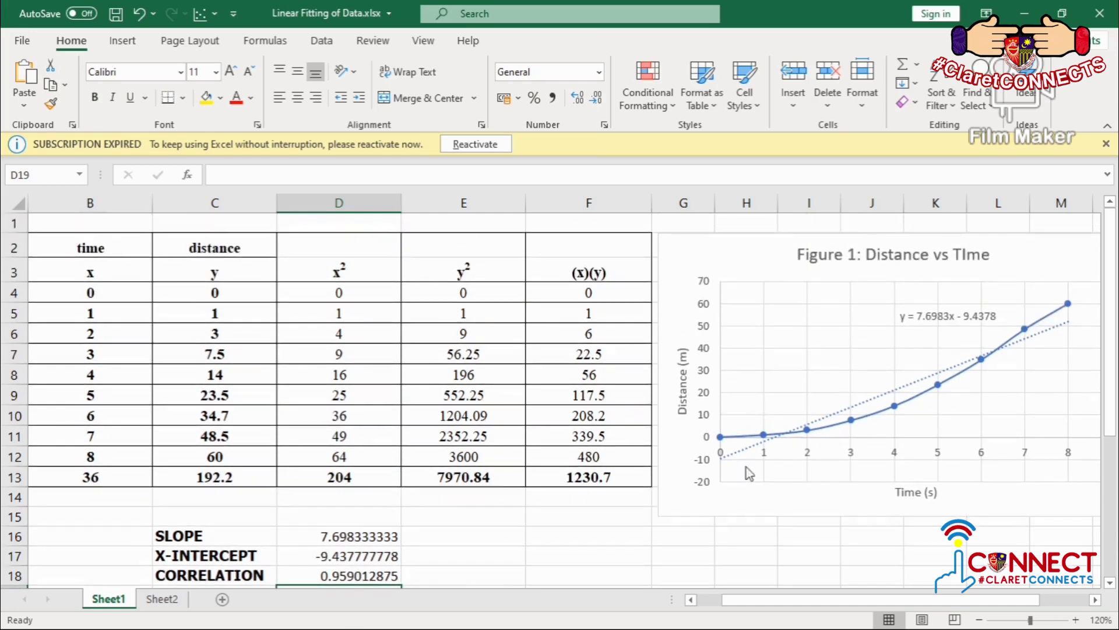
{"action": "scroll", "coordinate": [430, 508], "scroll_direction": "down", "scroll_amount": 1}
{"action": "scroll", "coordinate": [429, 508], "scroll_direction": "down", "scroll_amount": 1}
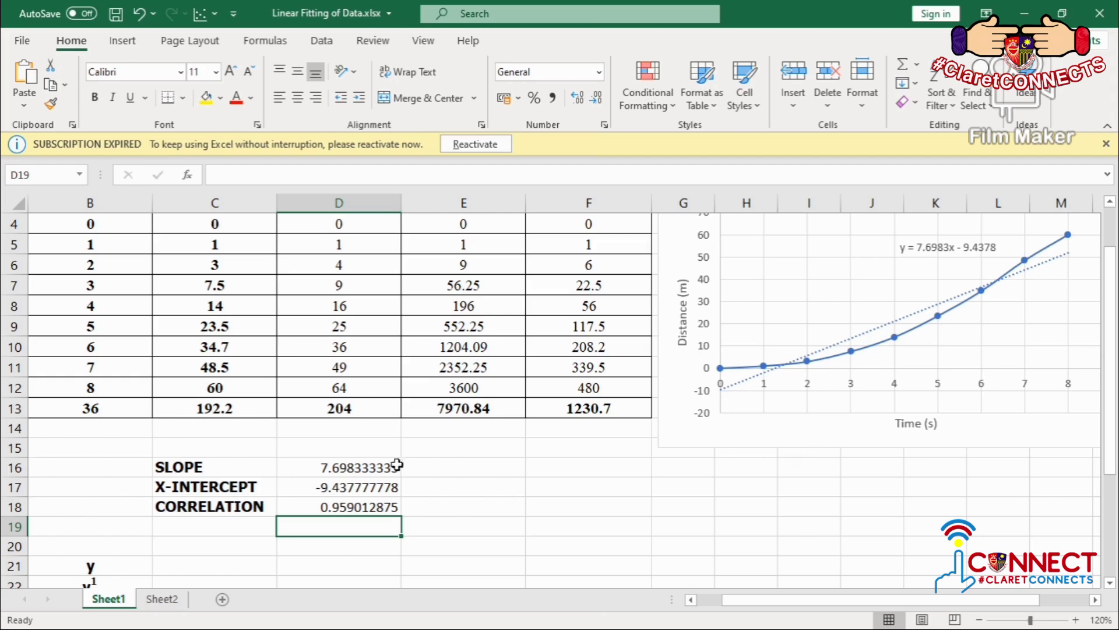
{"action": "scroll", "coordinate": [220, 420], "scroll_direction": "up", "scroll_amount": 1}
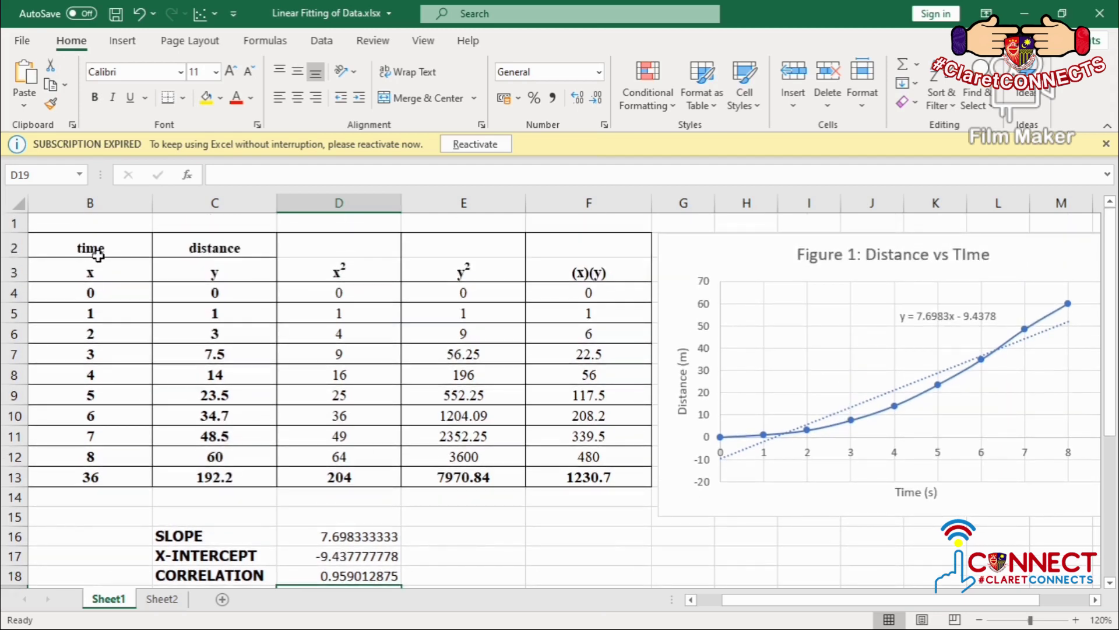
{"action": "left_click", "coordinate": [93, 251]}
{"action": "left_click", "coordinate": [193, 249]}
{"action": "left_click_drag", "start_coordinate": [58, 250], "coordinate": [215, 244]}
{"action": "scroll", "coordinate": [537, 467], "scroll_direction": "down", "scroll_amount": 2}
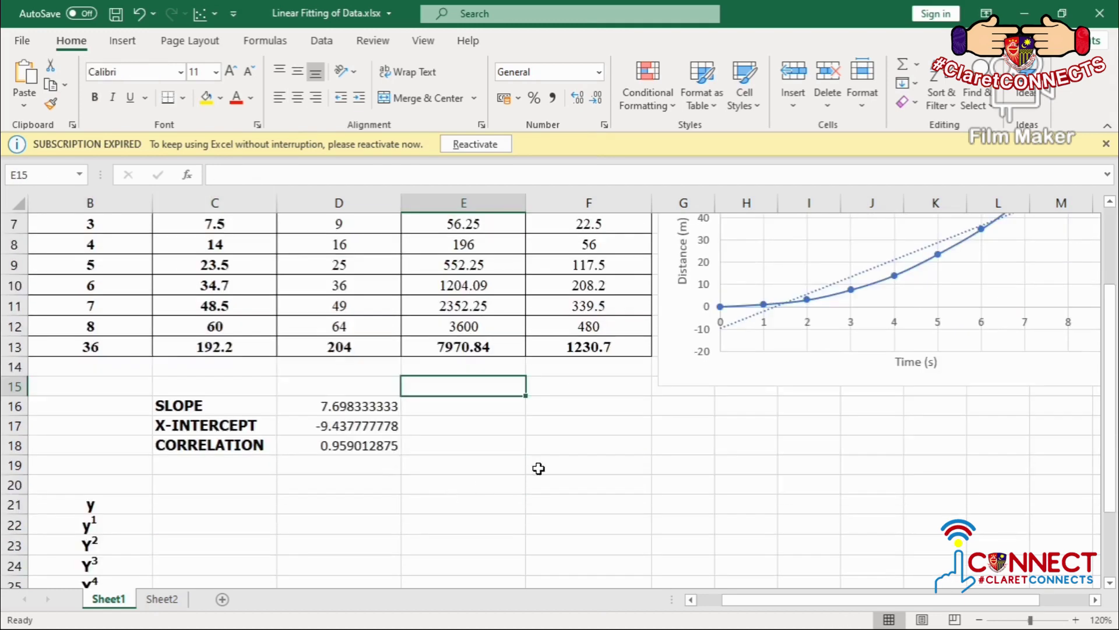
{"action": "scroll", "coordinate": [539, 462], "scroll_direction": "up", "scroll_amount": 2}
{"action": "left_click", "coordinate": [649, 542]}
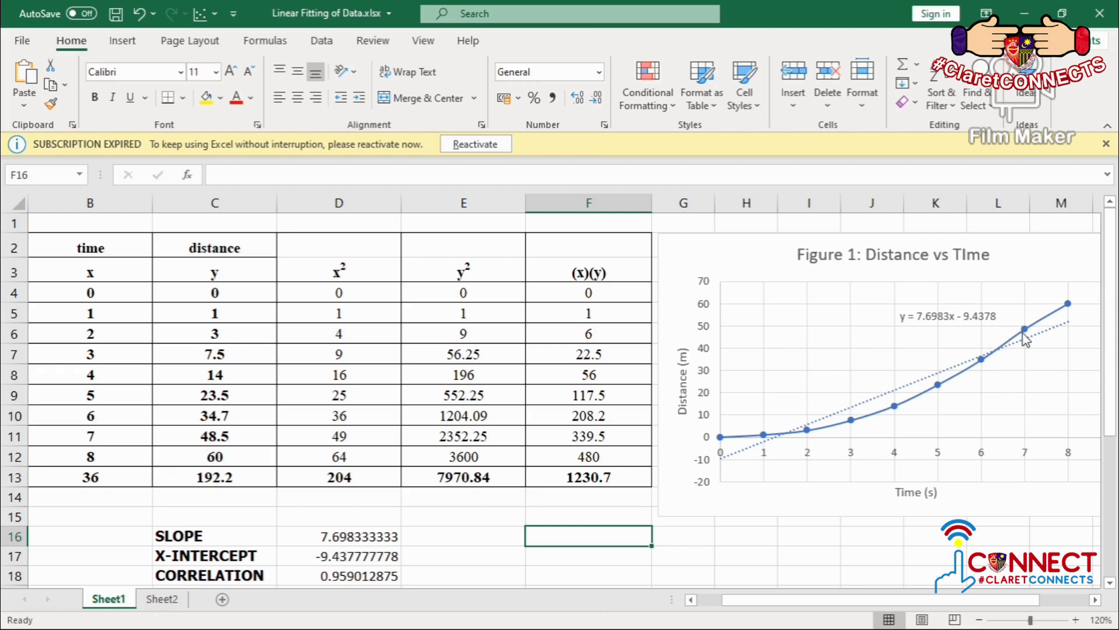
{"action": "scroll", "coordinate": [953, 374], "scroll_direction": "down", "scroll_amount": 2}
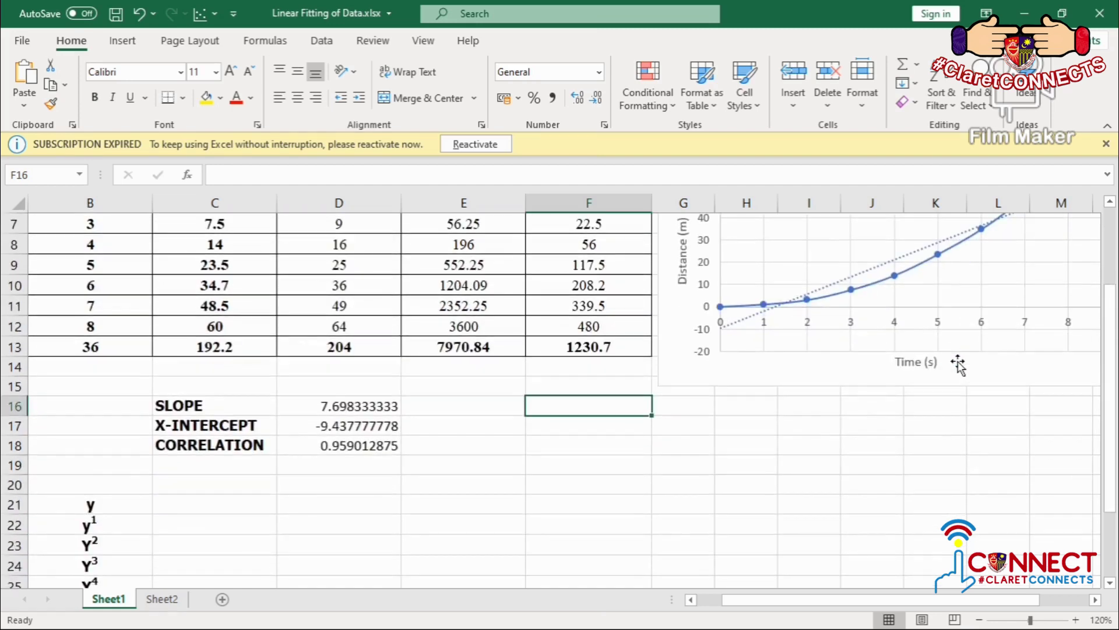
{"action": "scroll", "coordinate": [742, 327], "scroll_direction": "up", "scroll_amount": 2}
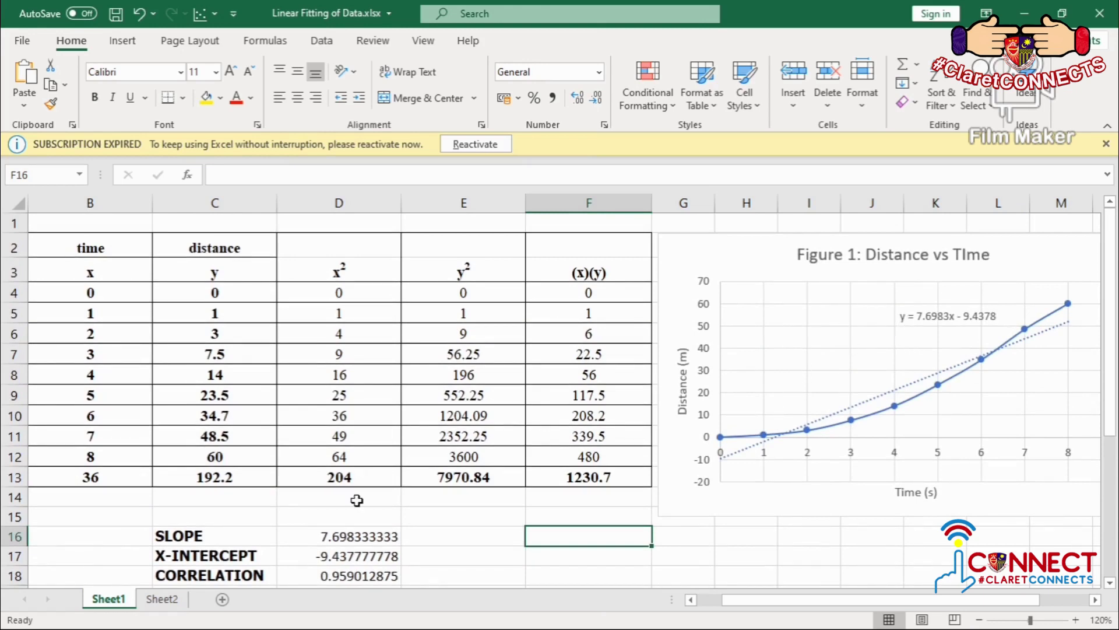
Step: Write the line equation y=mx+b as text in cell F19
{"action": "scroll", "coordinate": [387, 500], "scroll_direction": "down", "scroll_amount": 2}
{"action": "left_click", "coordinate": [463, 469]}
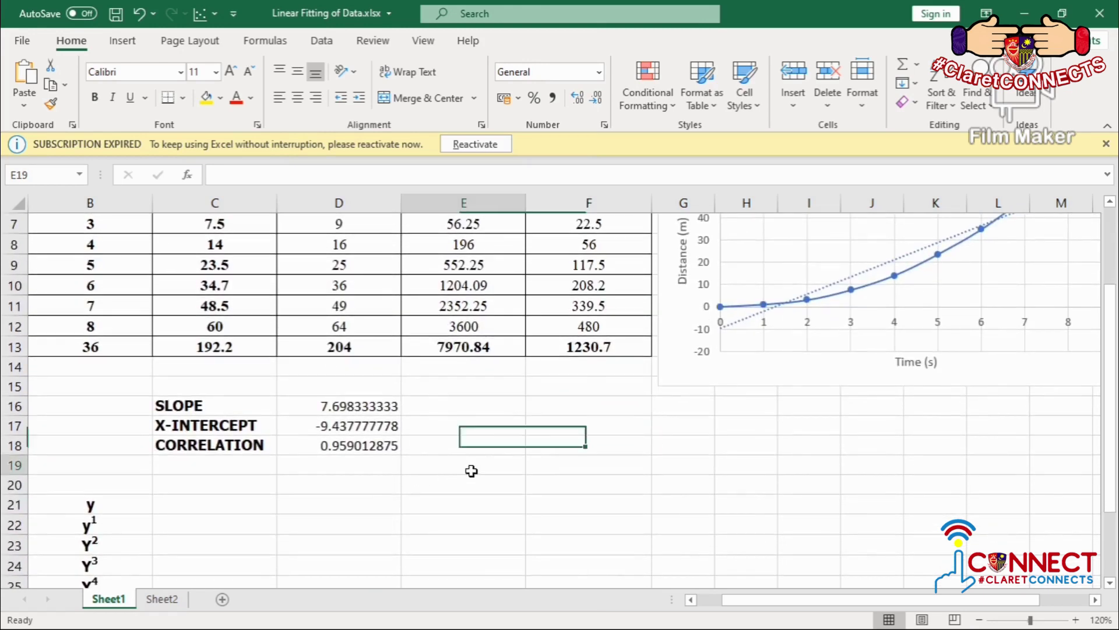
{"action": "left_click", "coordinate": [575, 465]}
{"action": "type", "text": "y=mx+b"}
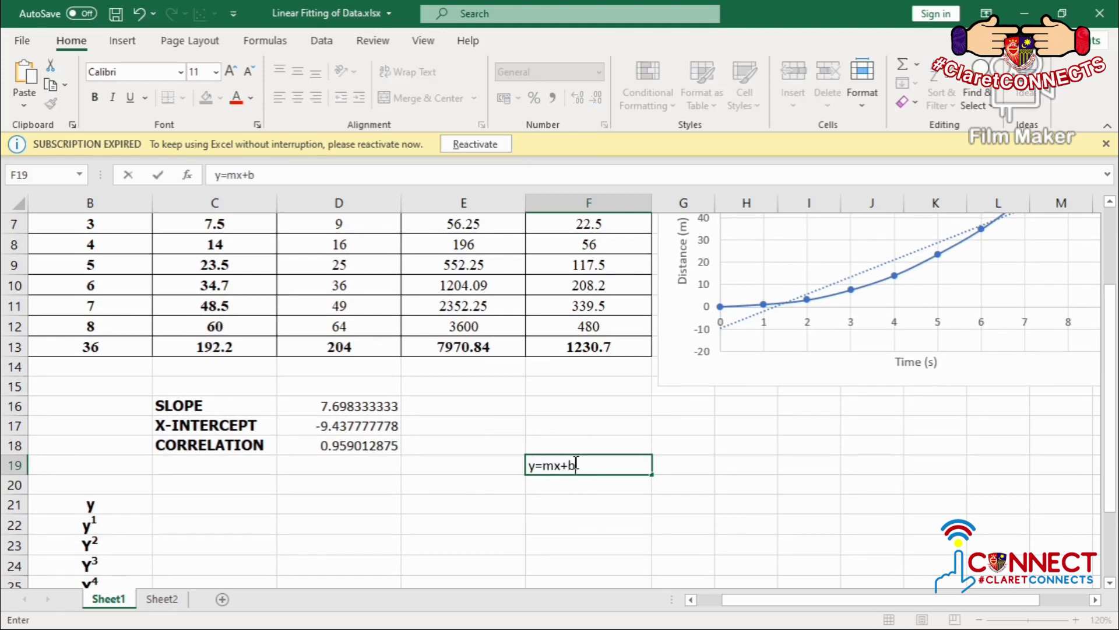
{"action": "left_click", "coordinate": [551, 510]}
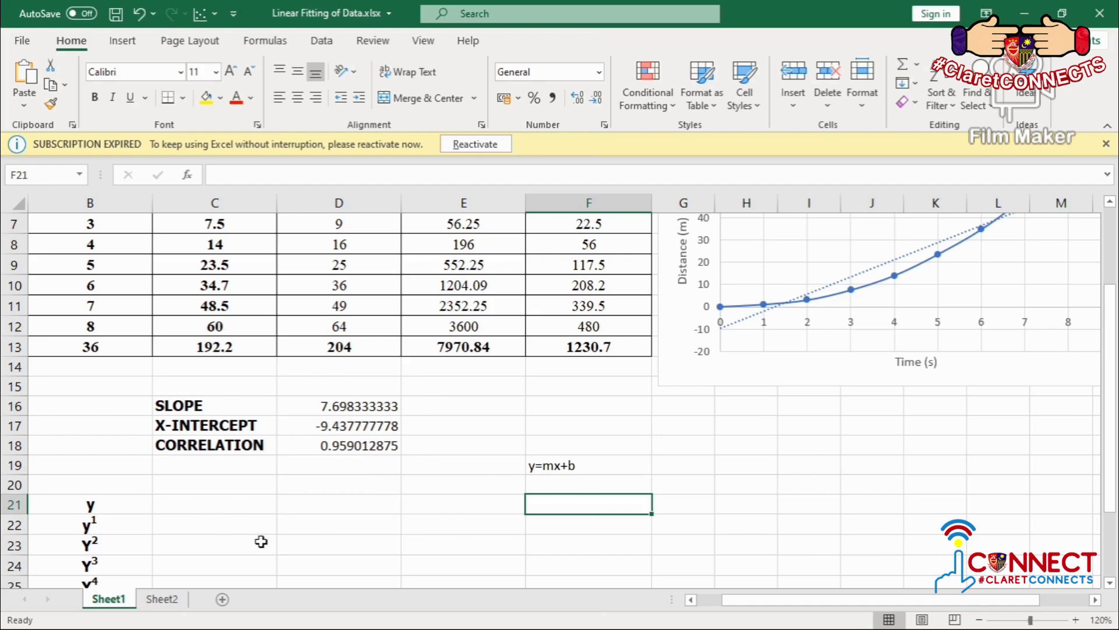
Step: Calculate the first fitted y value in cell C21 with the formula =(D16*B4)+D17
{"action": "left_click", "coordinate": [224, 502]}
{"action": "scroll", "coordinate": [205, 519], "scroll_direction": "down", "scroll_amount": 2}
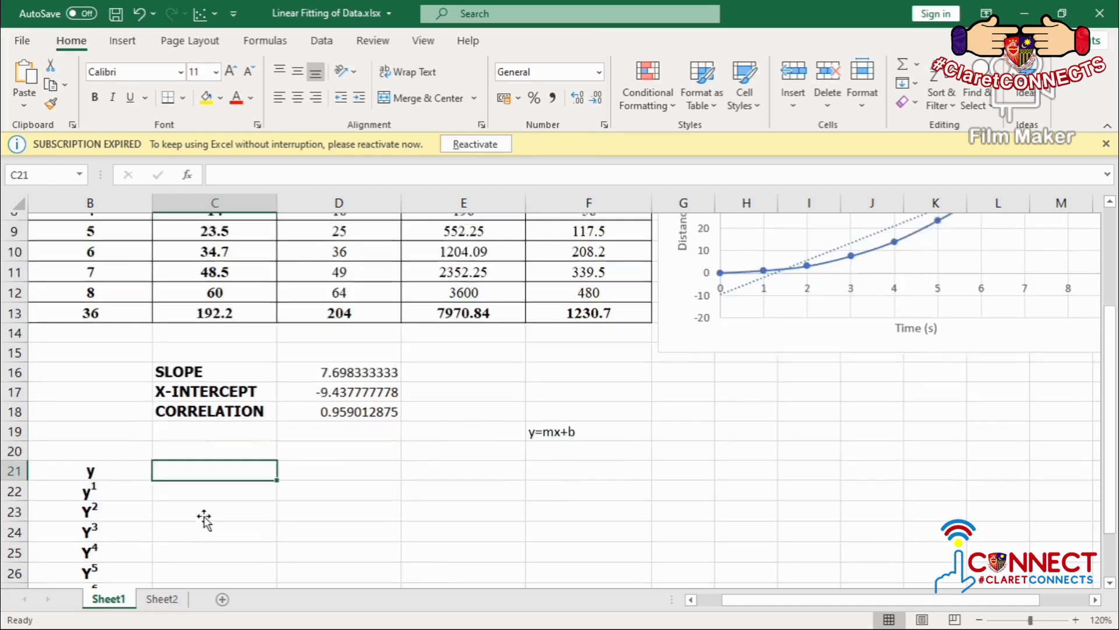
{"action": "scroll", "coordinate": [204, 518], "scroll_direction": "down", "scroll_amount": 1}
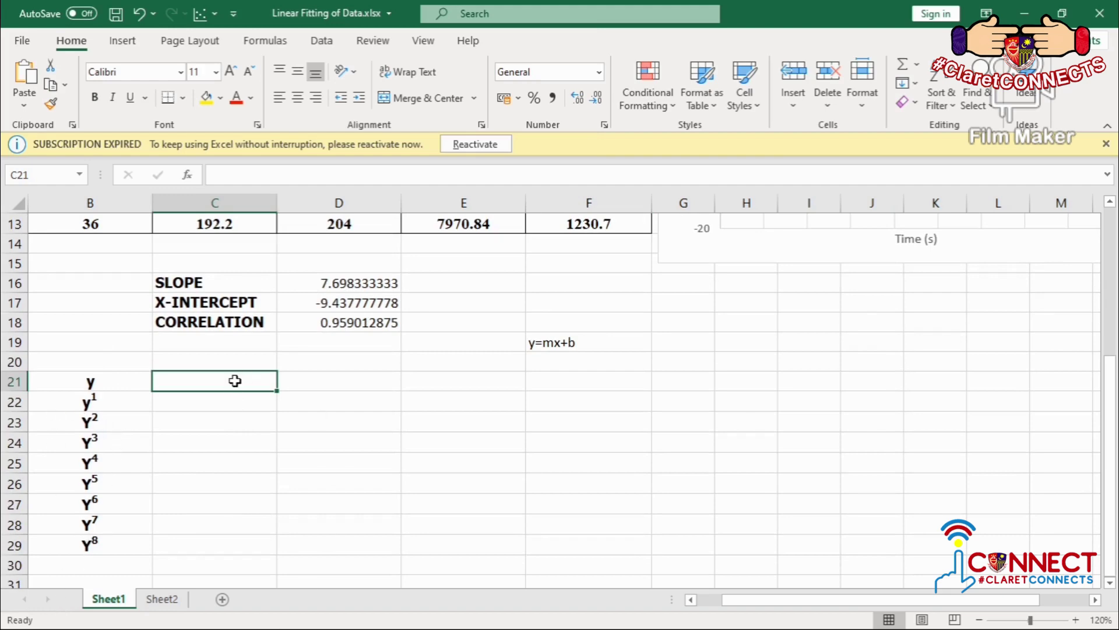
{"action": "type", "text": "=("}
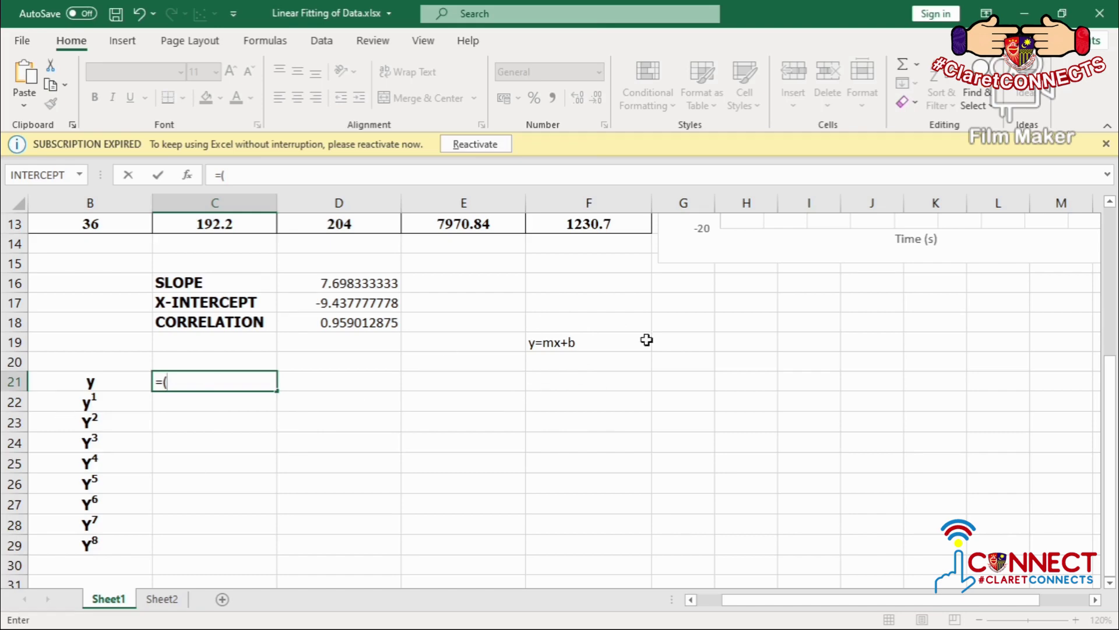
{"action": "left_click", "coordinate": [363, 281]}
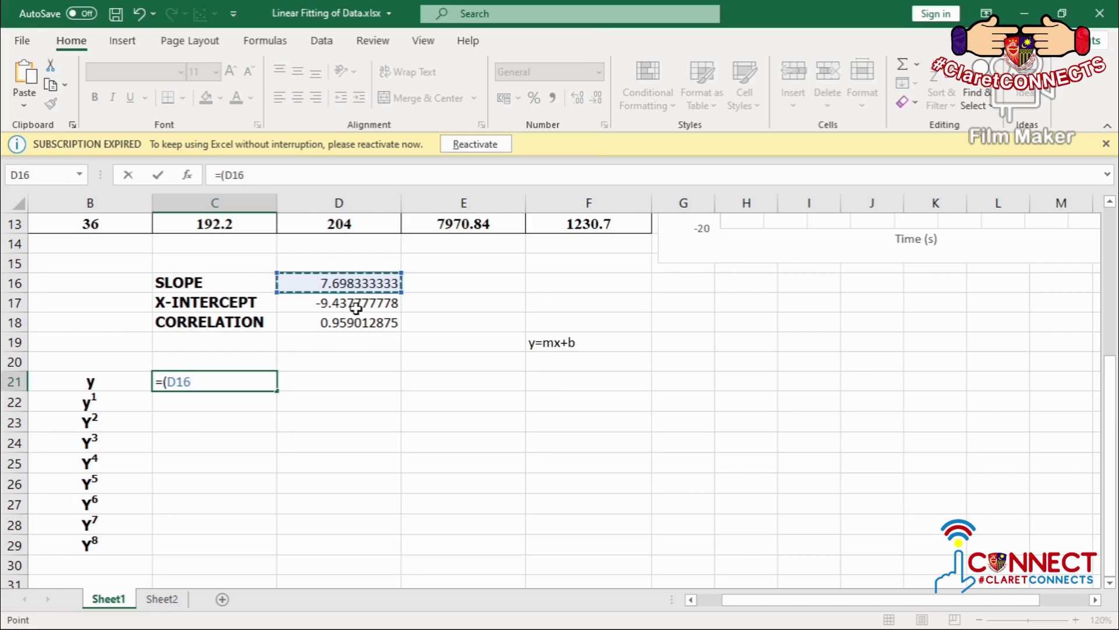
{"action": "type", "text": "*"}
{"action": "scroll", "coordinate": [347, 372], "scroll_direction": "up", "scroll_amount": 3}
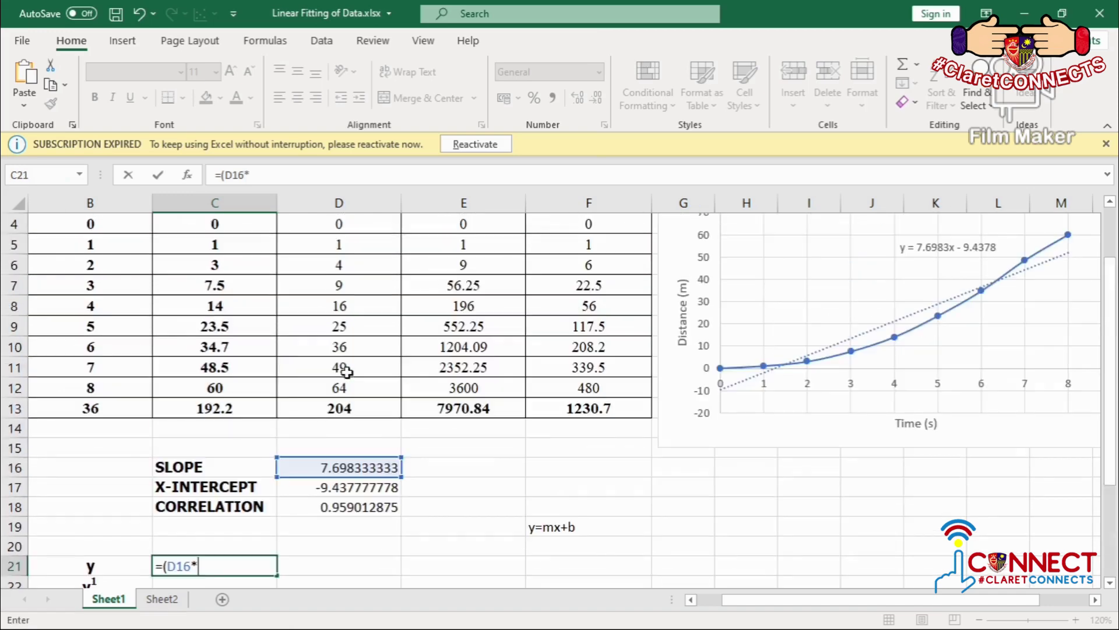
{"action": "left_click", "coordinate": [91, 225]}
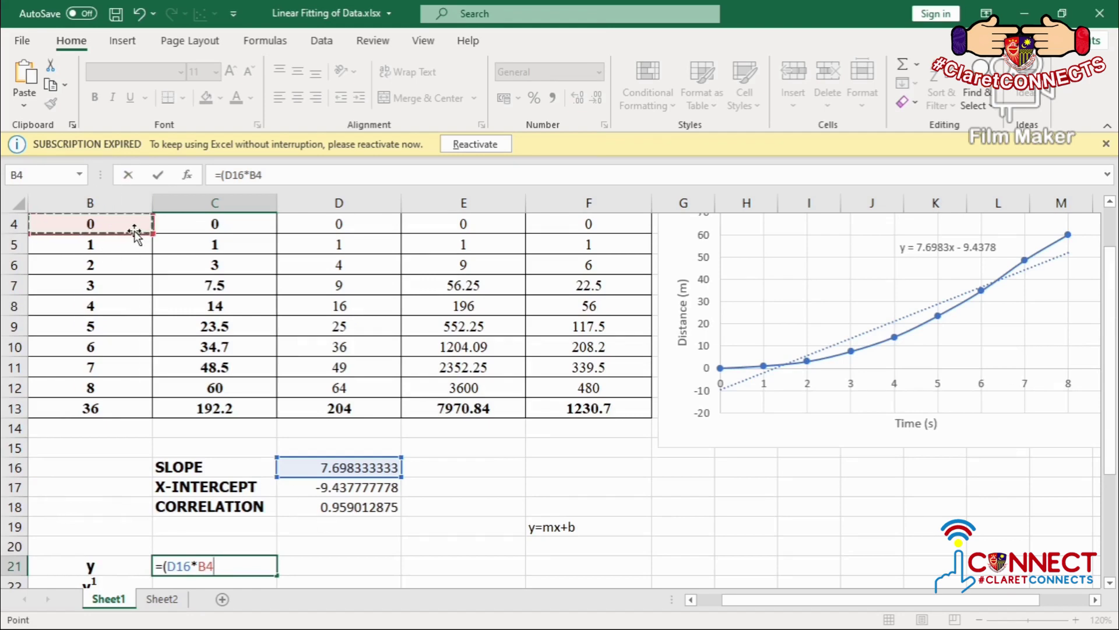
{"action": "type", "text": ")"}
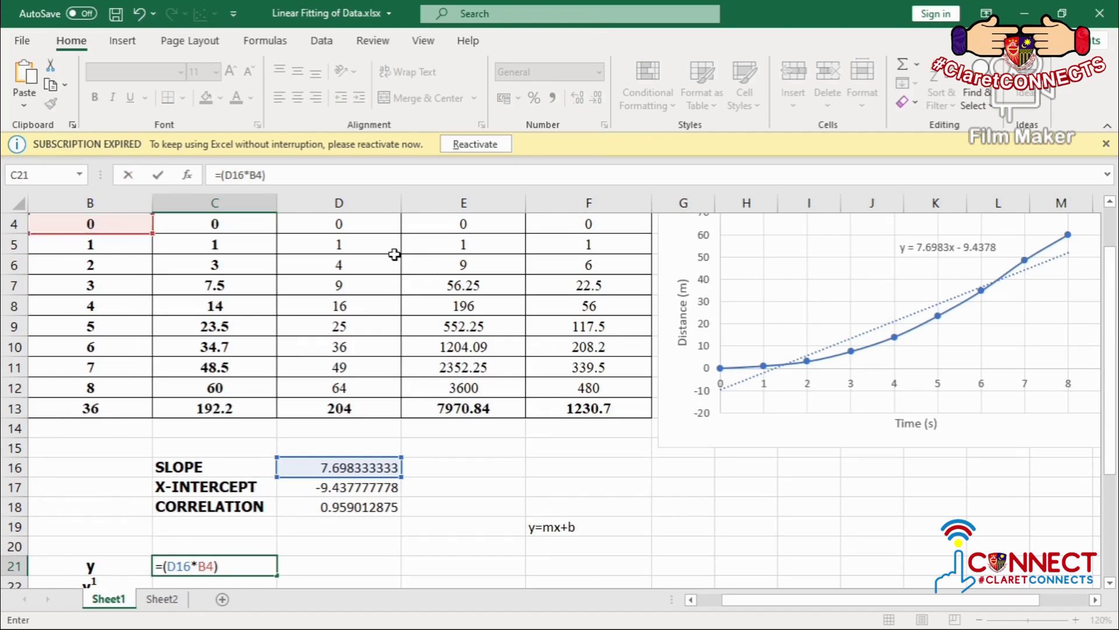
{"action": "type", "text": "+"}
{"action": "left_click", "coordinate": [317, 488]}
{"action": "key", "text": "Return"}
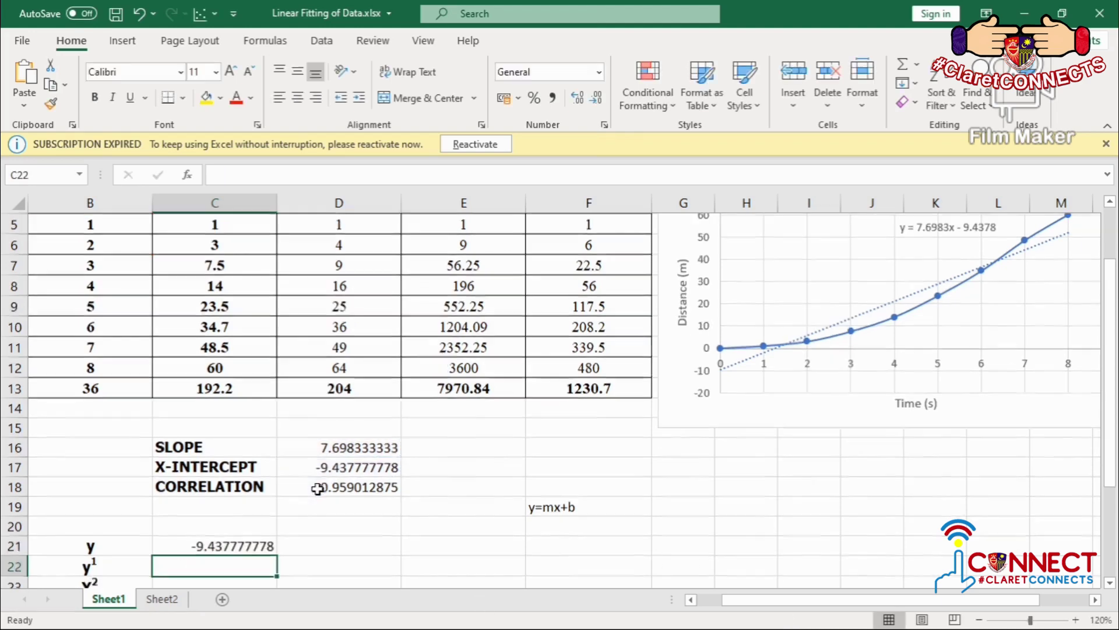
Step: Try to fill the fitted y formula from C21 down through C29 with its relative references
{"action": "scroll", "coordinate": [332, 498], "scroll_direction": "down", "scroll_amount": 2}
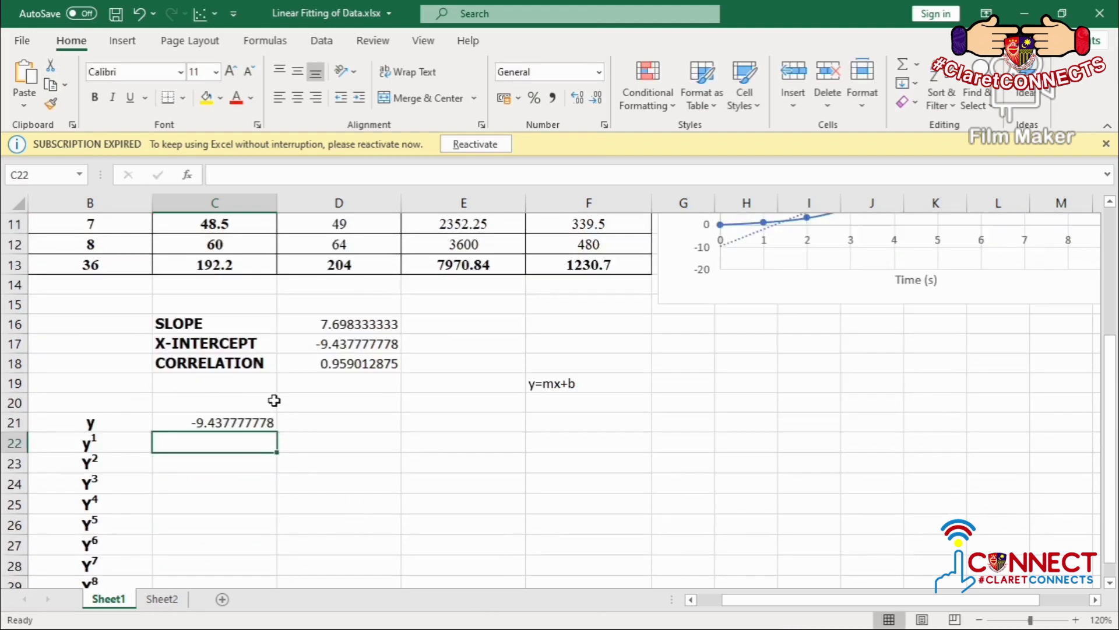
{"action": "left_click", "coordinate": [160, 425]}
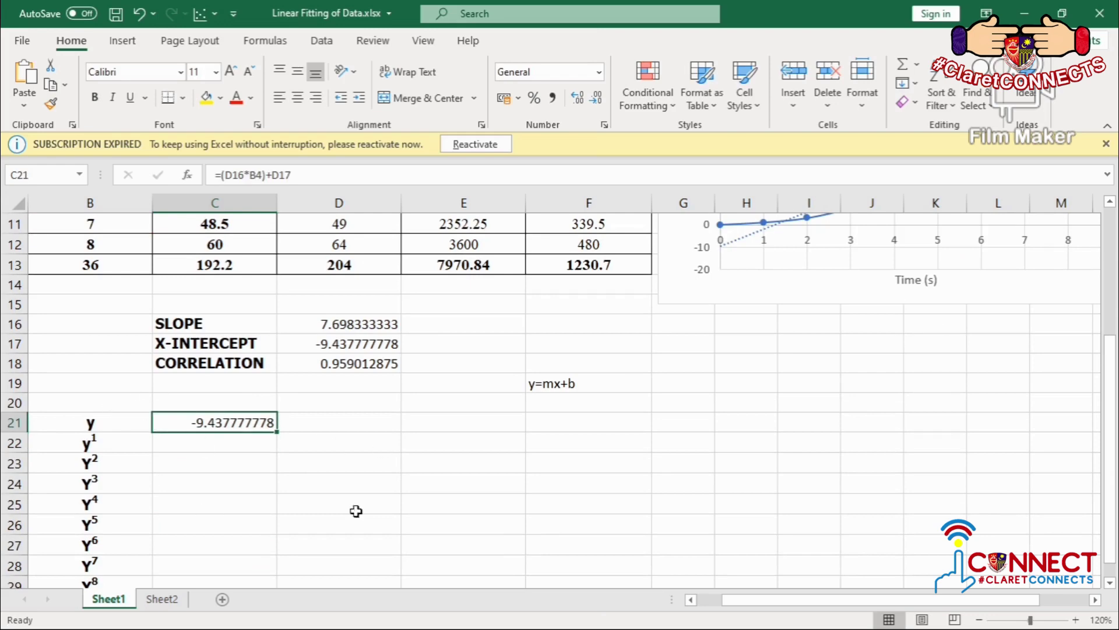
{"action": "scroll", "coordinate": [570, 450], "scroll_direction": "up", "scroll_amount": 3}
{"action": "scroll", "coordinate": [570, 450], "scroll_direction": "down", "scroll_amount": 4}
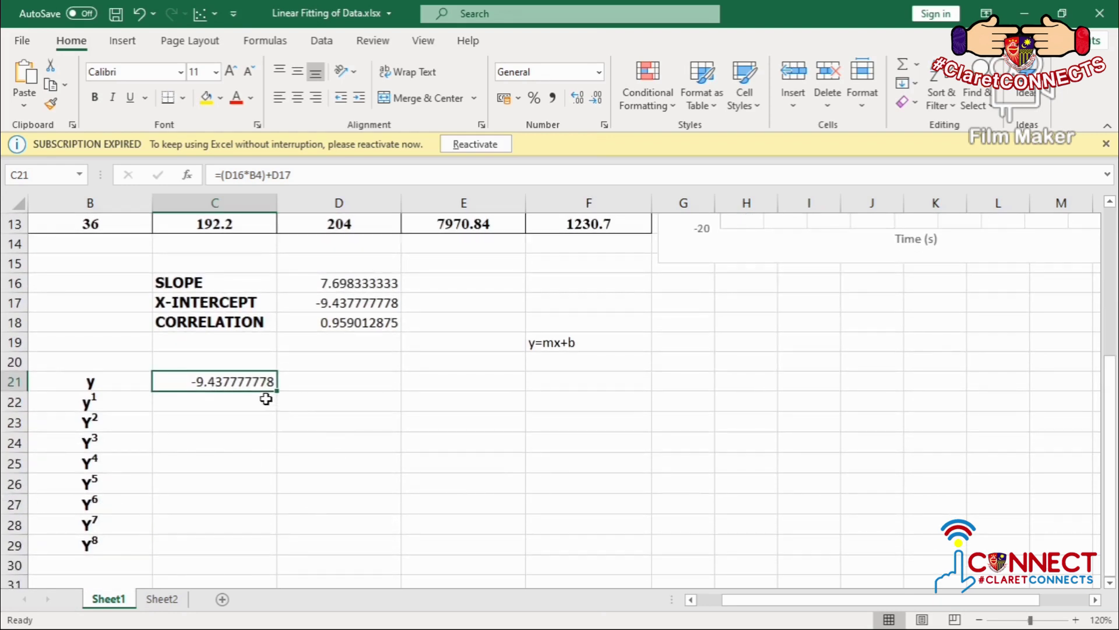
{"action": "left_click", "coordinate": [271, 401]}
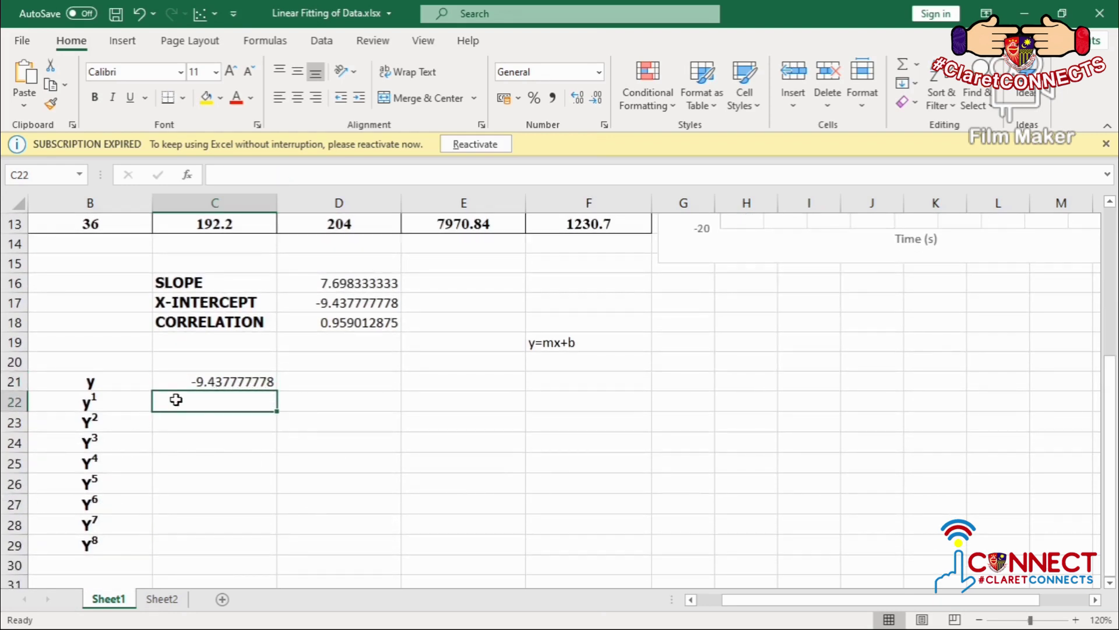
{"action": "left_click_drag", "start_coordinate": [176, 401], "coordinate": [190, 545]}
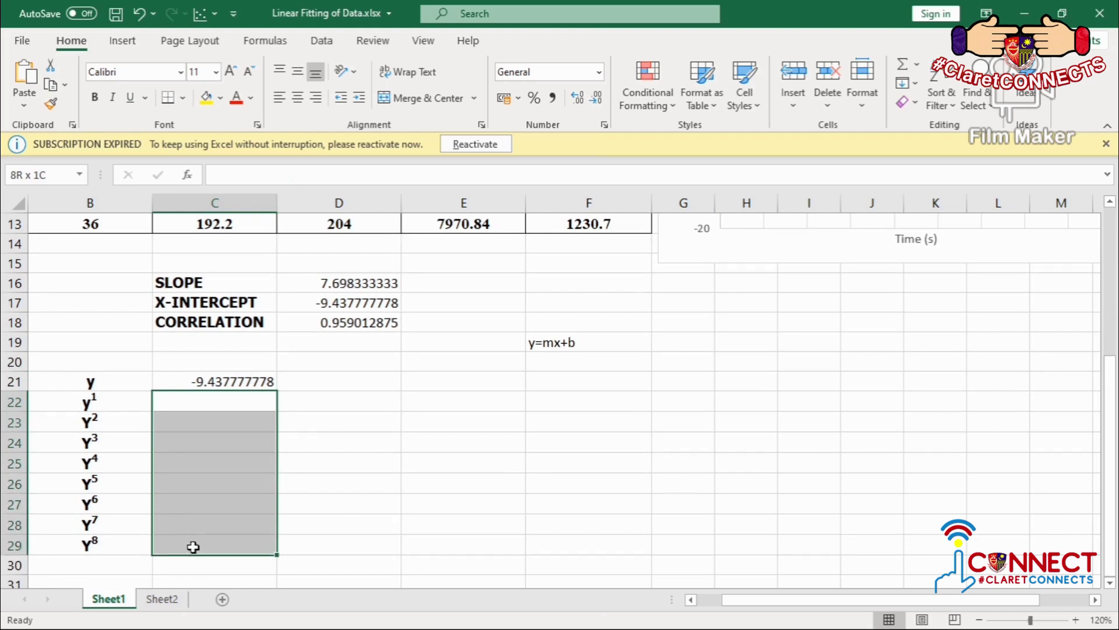
{"action": "left_click", "coordinate": [192, 421]}
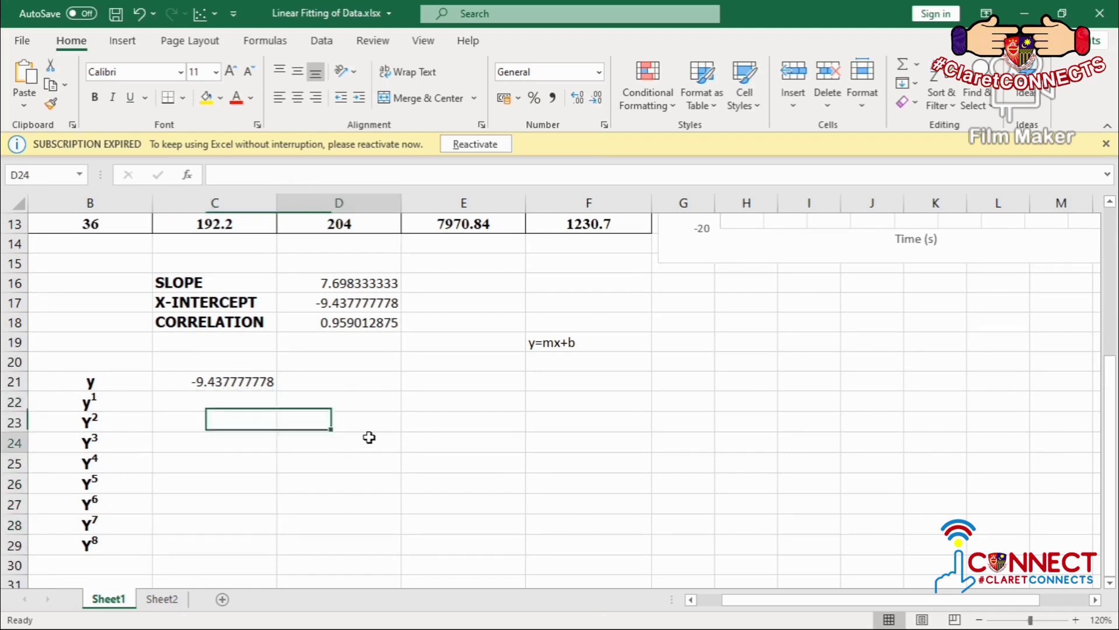
{"action": "left_click", "coordinate": [215, 380]}
{"action": "left_click_drag", "start_coordinate": [278, 390], "coordinate": [287, 557]}
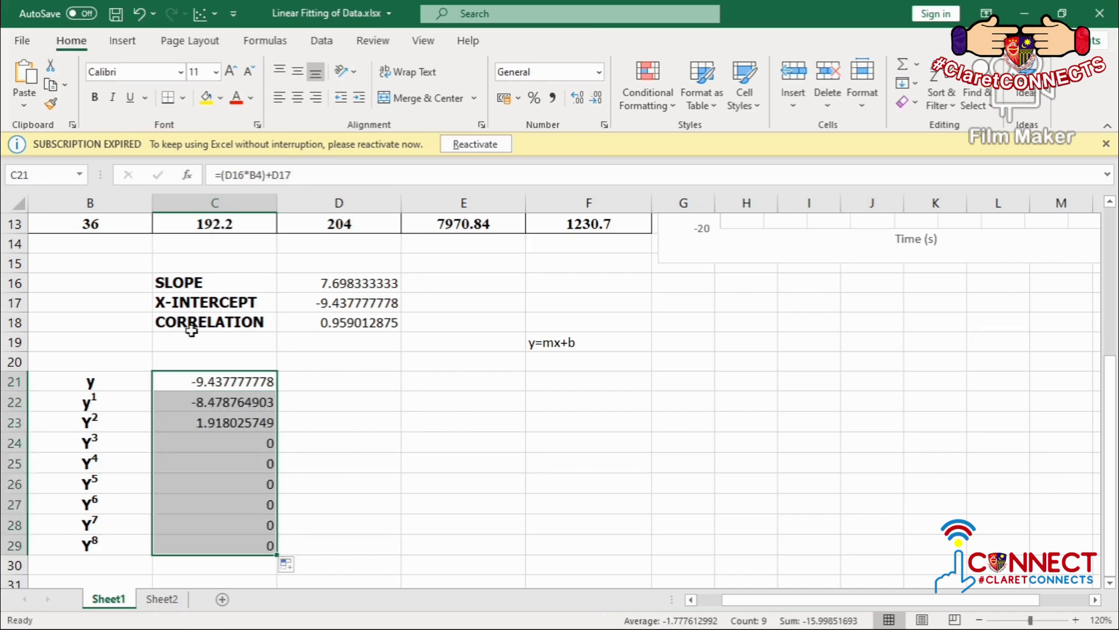
Step: Clear the filled results from cells C22:C29, keeping the formula in C21
{"action": "scroll", "coordinate": [302, 415], "scroll_direction": "down", "scroll_amount": 1}
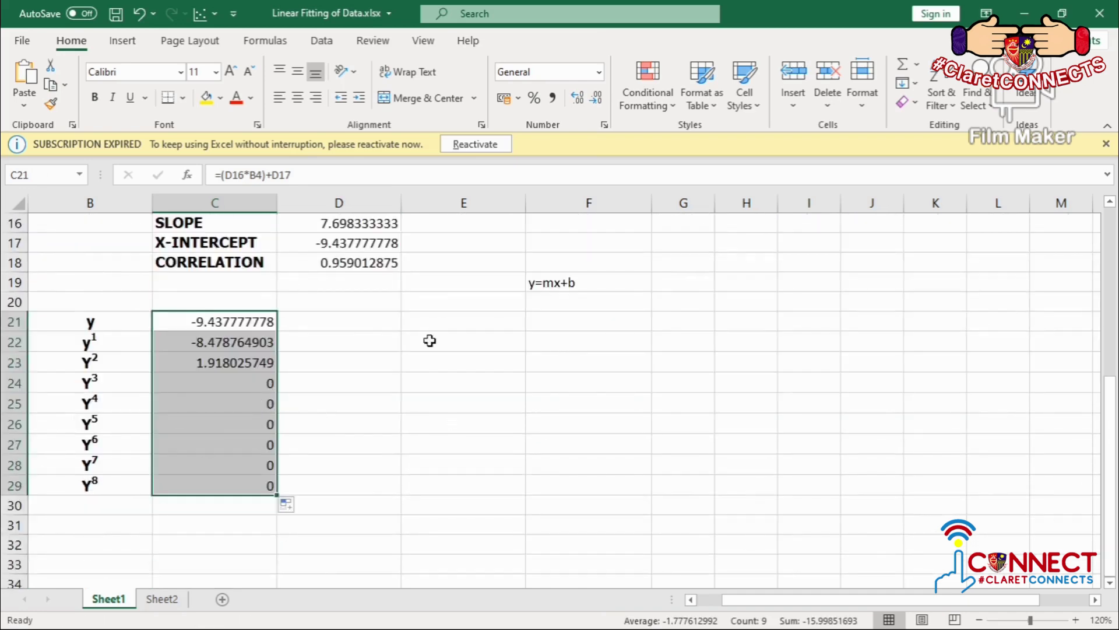
{"action": "left_click", "coordinate": [347, 405]}
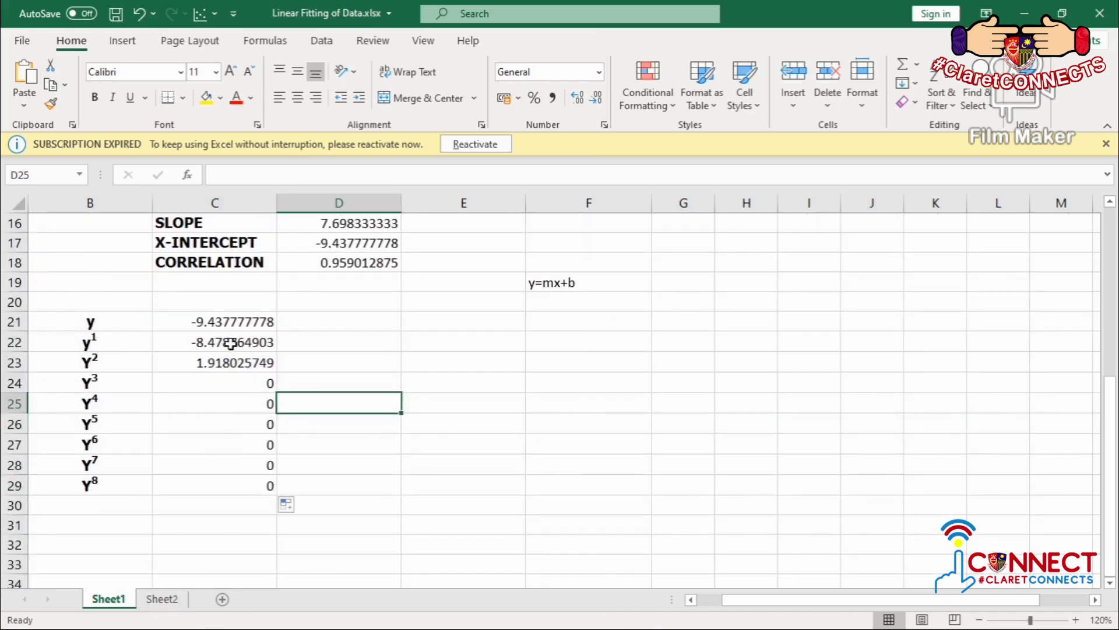
{"action": "left_click_drag", "start_coordinate": [232, 342], "coordinate": [241, 492]}
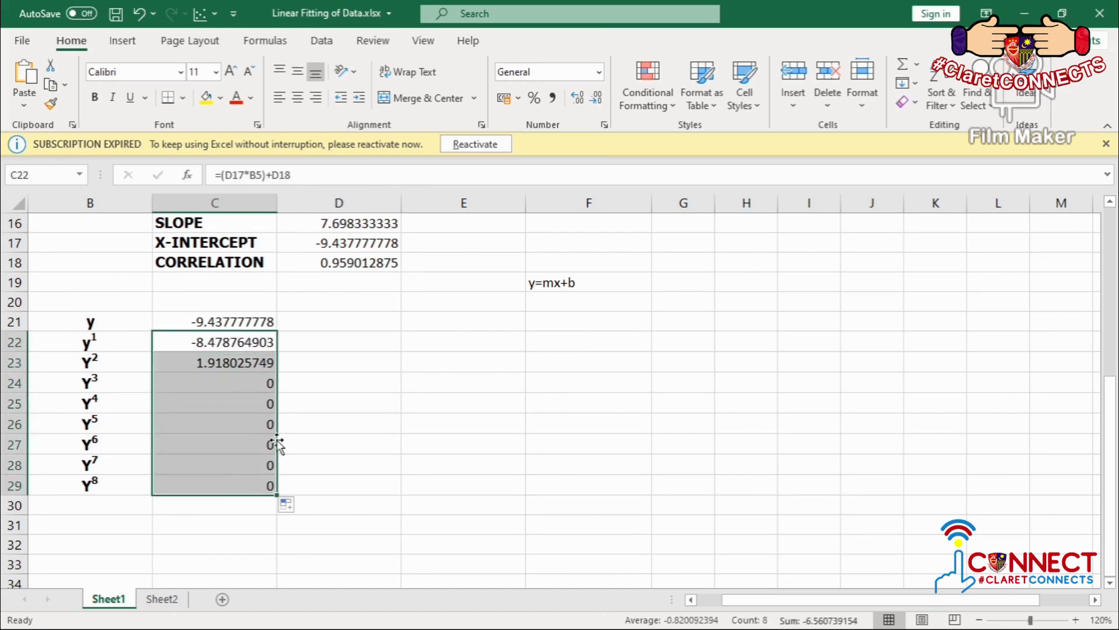
{"action": "key", "text": "Delete"}
Step: Make the slope and intercept references absolute in C21, giving =($D$16*B4)+$D$17, and fill the formula down through C29
{"action": "left_click", "coordinate": [259, 316]}
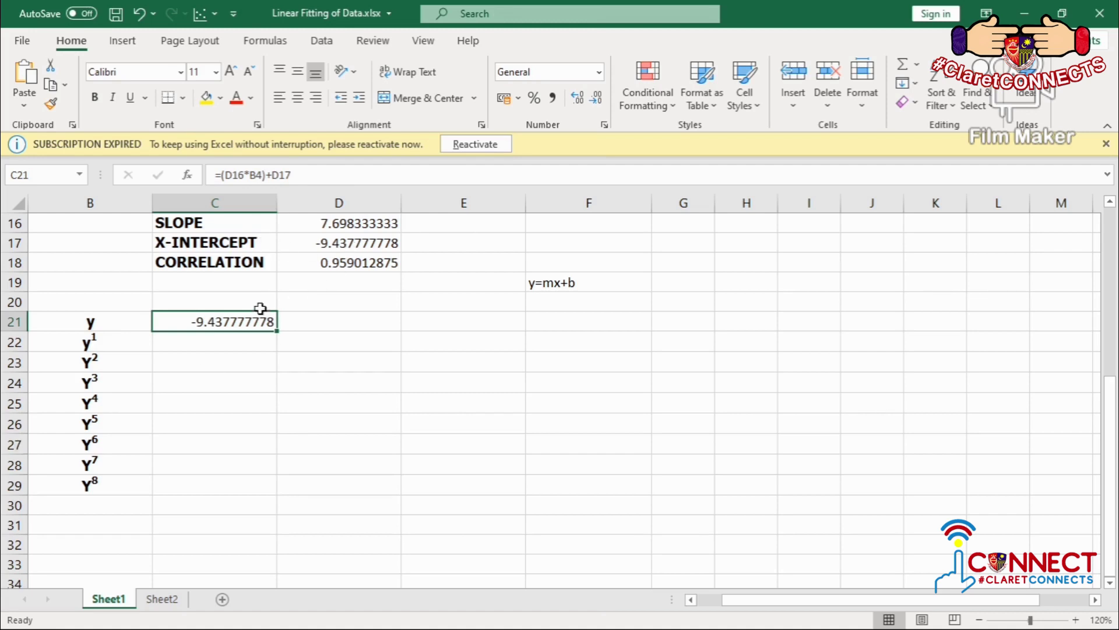
{"action": "double_click", "coordinate": [174, 321]}
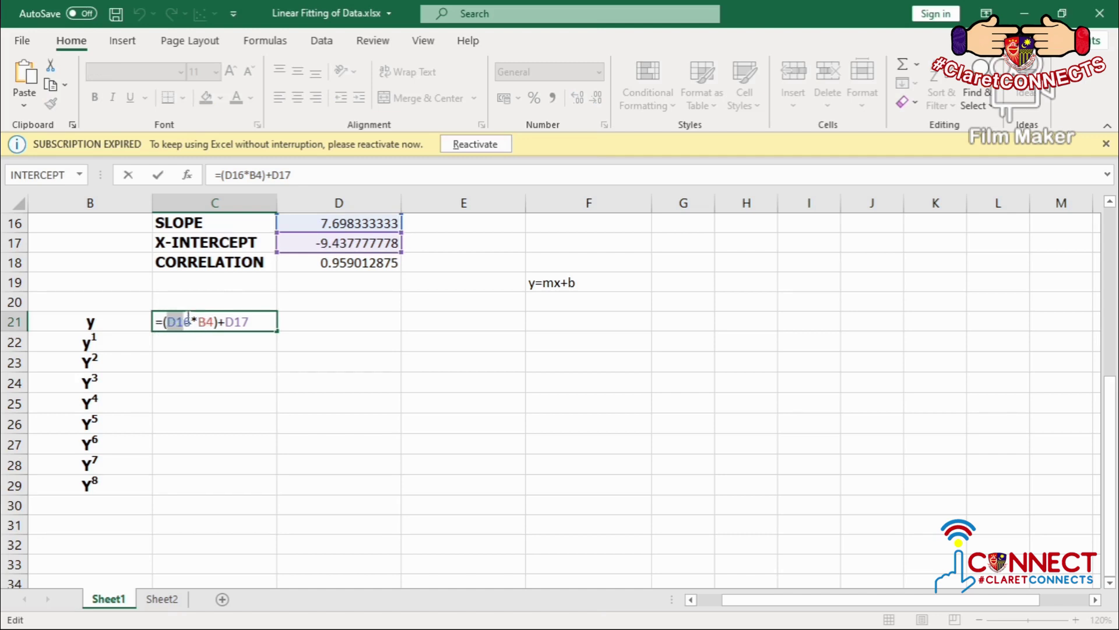
{"action": "left_click", "coordinate": [168, 322]}
{"action": "type", "text": "$D"}
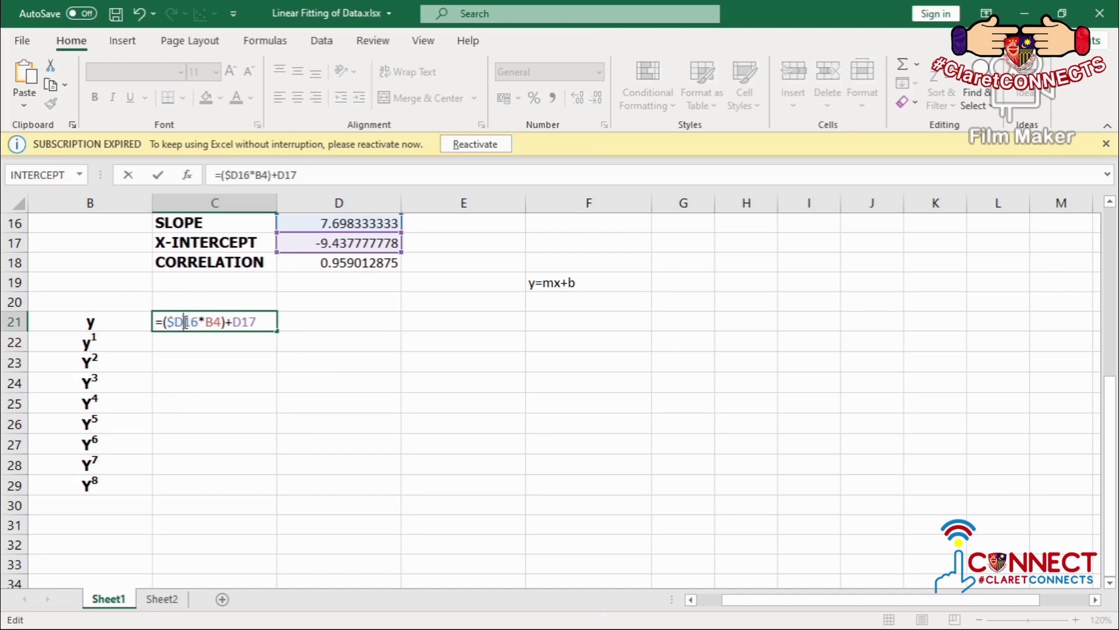
{"action": "type", "text": "$"}
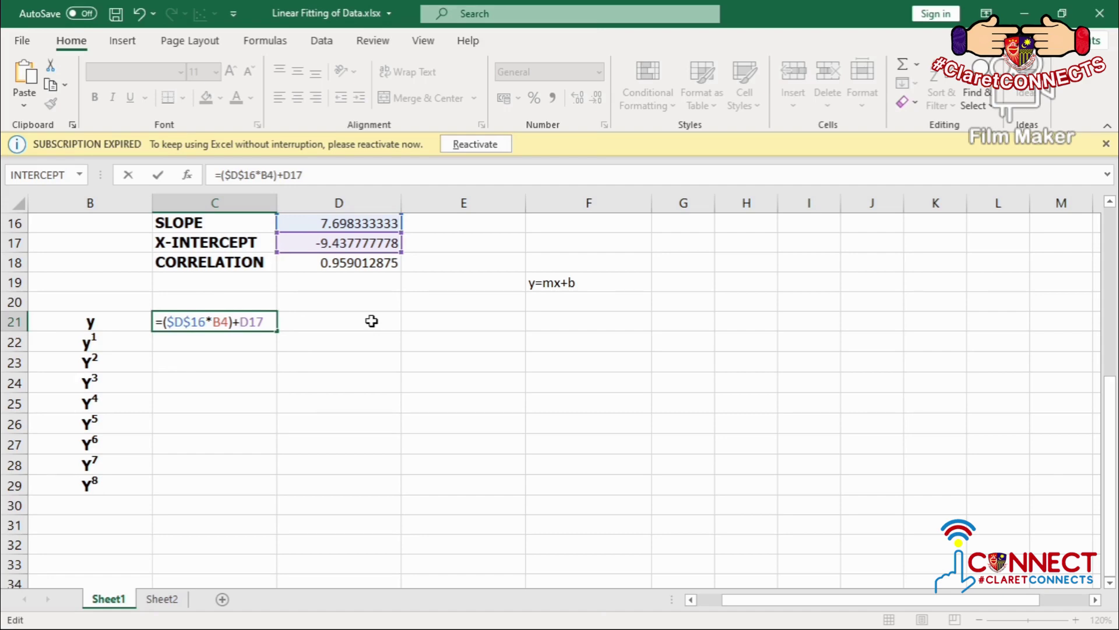
{"action": "type", "text": "$D"}
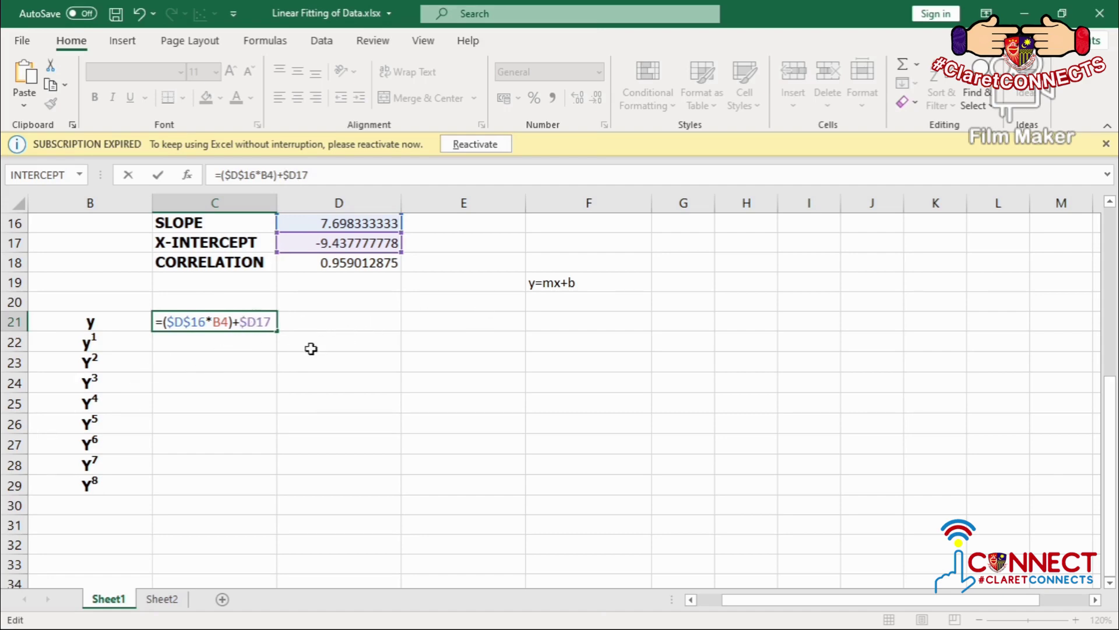
{"action": "type", "text": "$"}
{"action": "key", "text": "Return"}
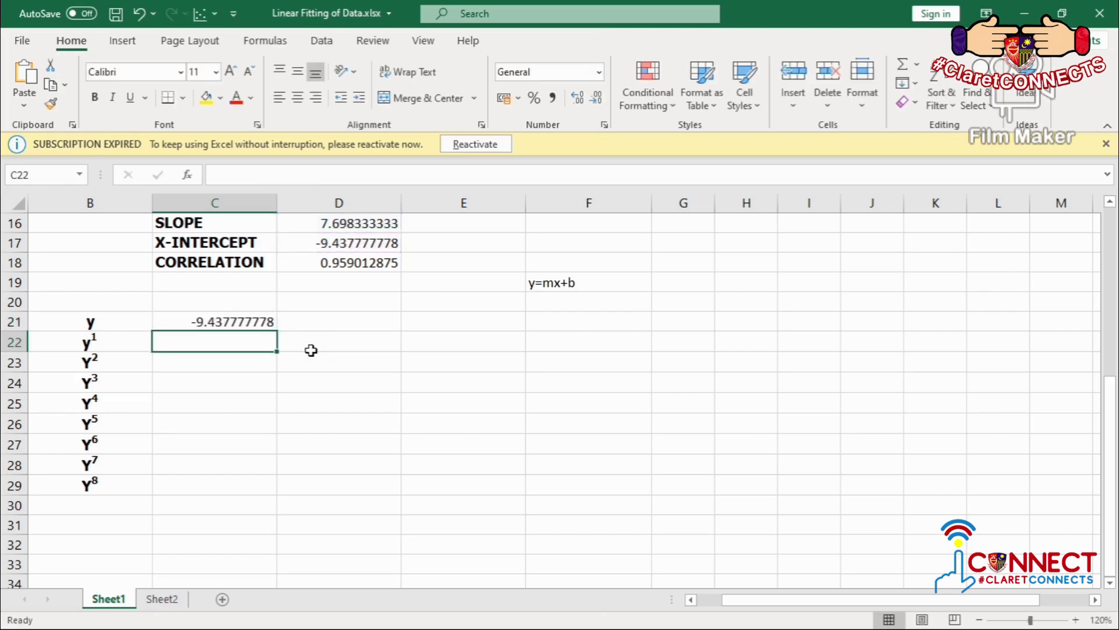
{"action": "left_click", "coordinate": [265, 317]}
{"action": "left_click_drag", "start_coordinate": [279, 335], "coordinate": [277, 499]}
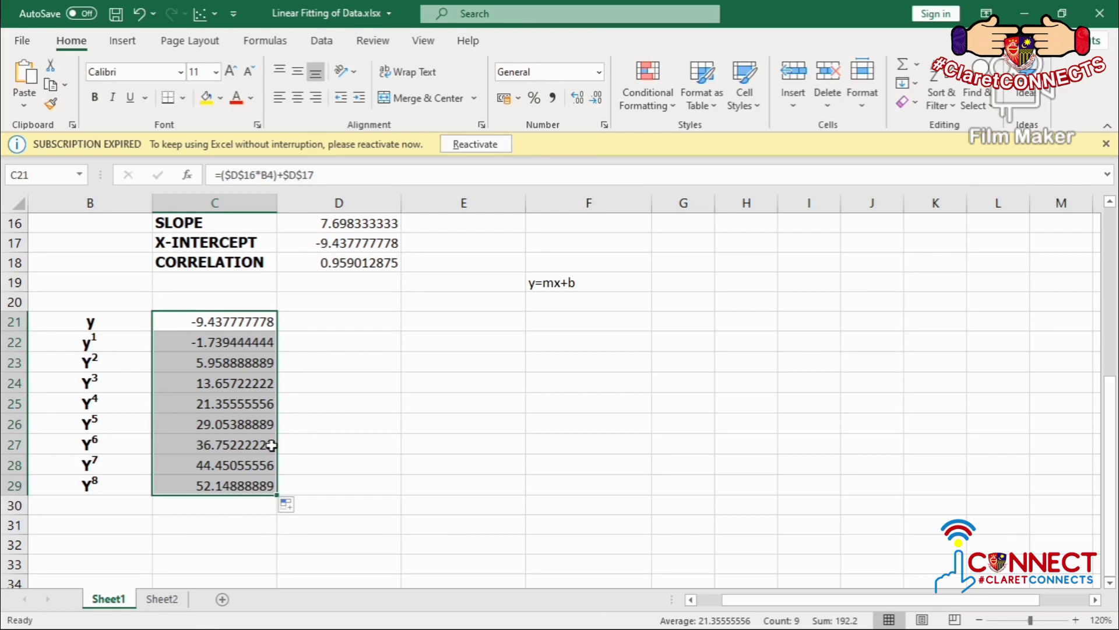
Step: Compare the fitted y values in C21:C29 and the y=mx+b equation with the chart's dotted trendline
{"action": "scroll", "coordinate": [219, 425], "scroll_direction": "up", "scroll_amount": 5}
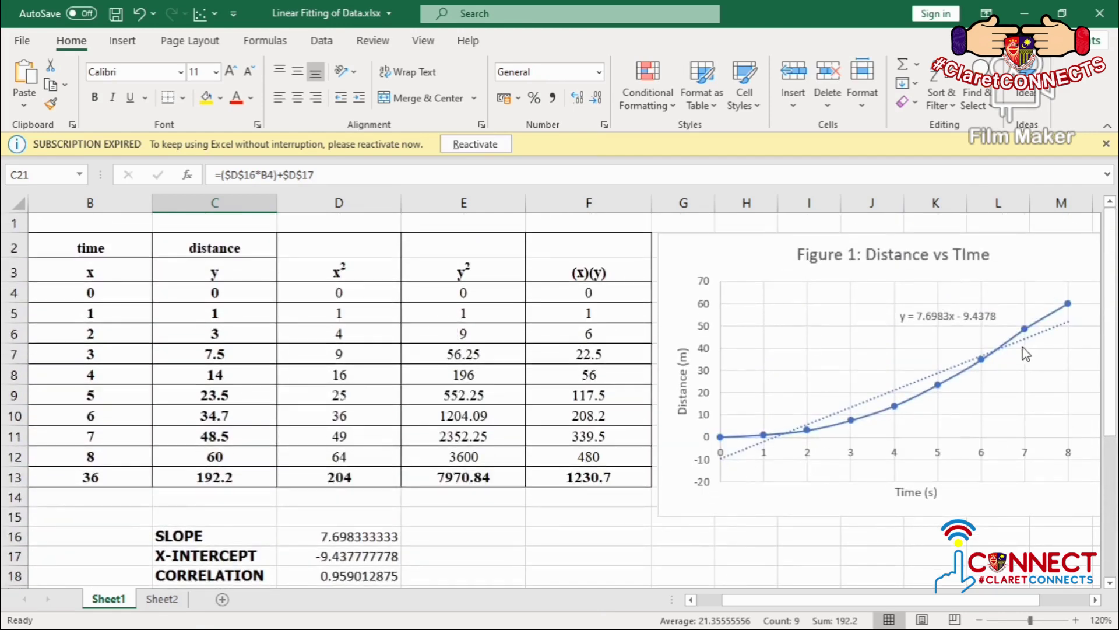
{"action": "scroll", "coordinate": [344, 513], "scroll_direction": "down", "scroll_amount": 4}
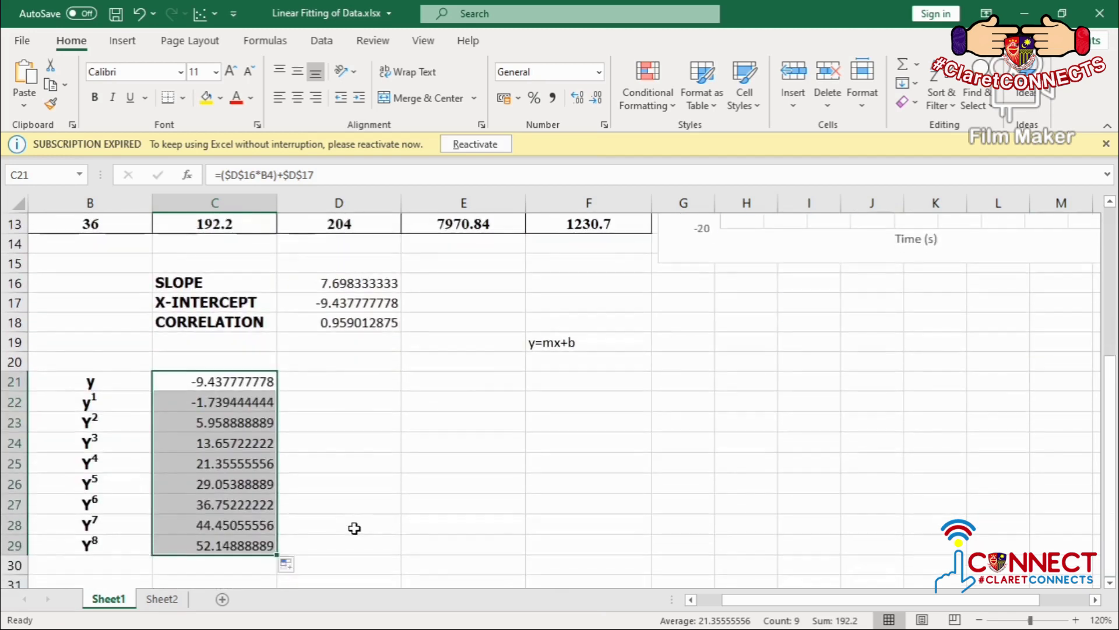
{"action": "left_click", "coordinate": [600, 426]}
{"action": "left_click", "coordinate": [253, 375]}
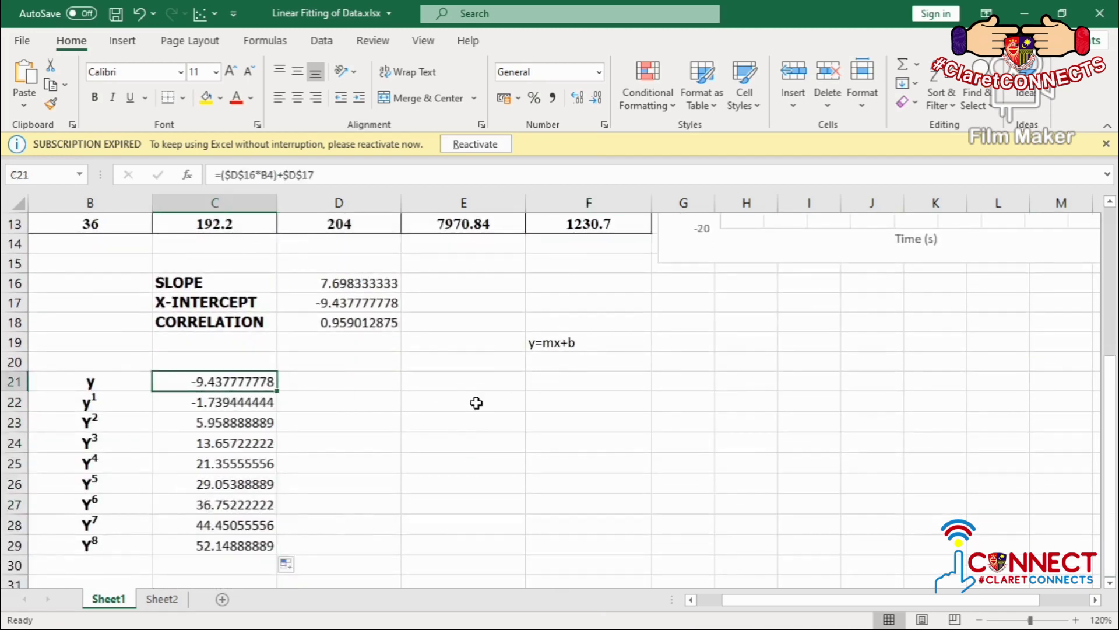
{"action": "left_click", "coordinate": [567, 341]}
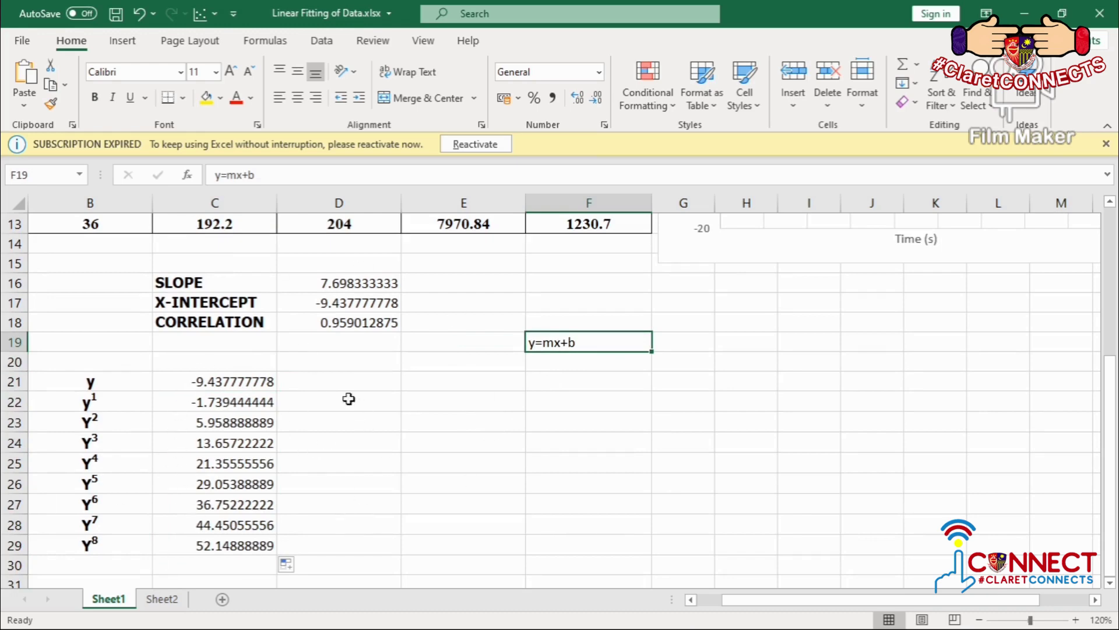
{"action": "scroll", "coordinate": [745, 342], "scroll_direction": "up", "scroll_amount": 3}
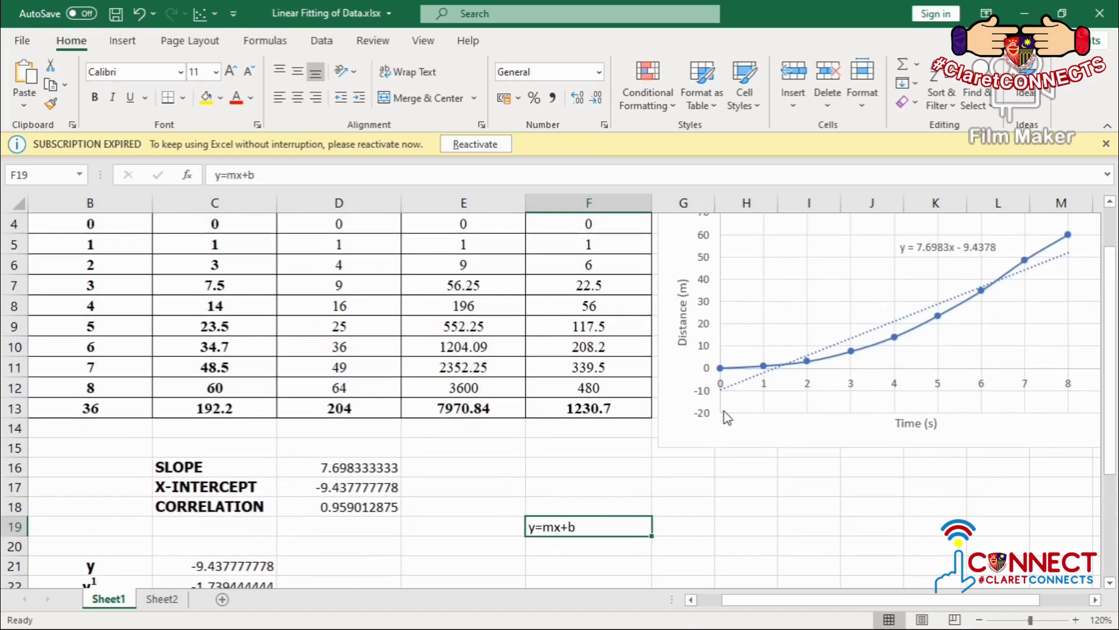
{"action": "scroll", "coordinate": [153, 479], "scroll_direction": "down", "scroll_amount": 2}
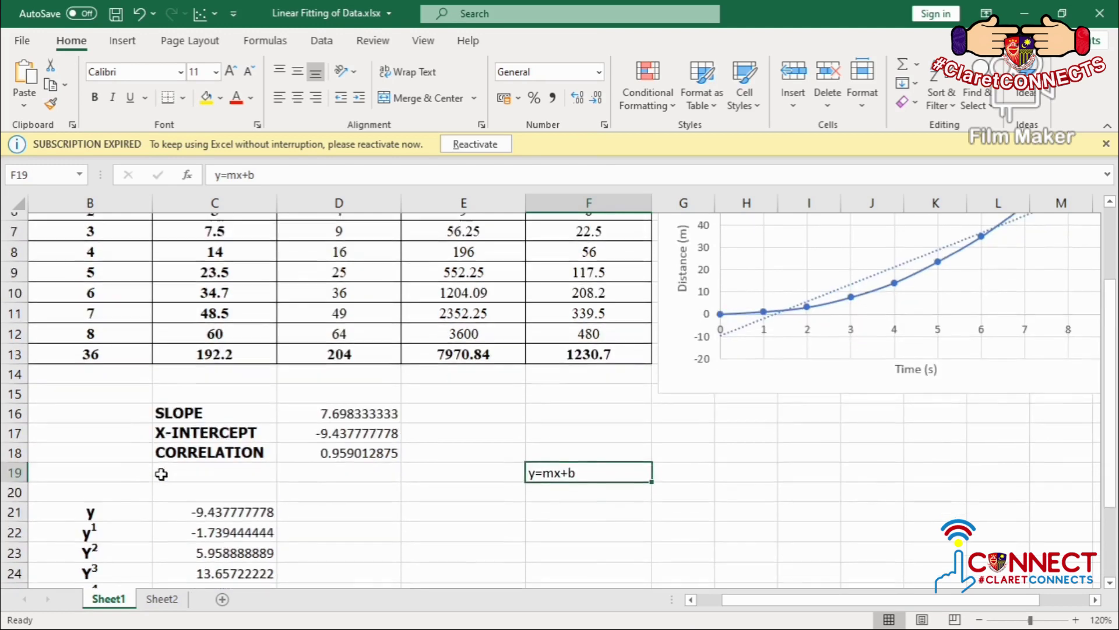
{"action": "scroll", "coordinate": [239, 463], "scroll_direction": "down", "scroll_amount": 1}
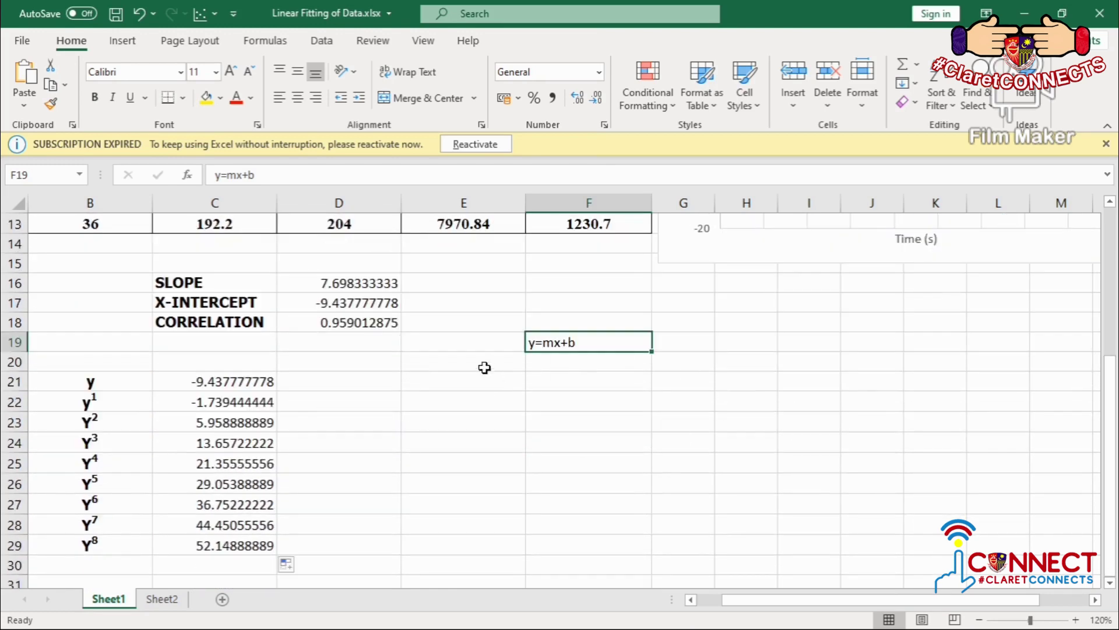
Step: Insert an XY scatter chart with lines and markers and give its data series the name Figure 2: Distance vs Time
{"action": "scroll", "coordinate": [725, 350], "scroll_direction": "up", "scroll_amount": 3}
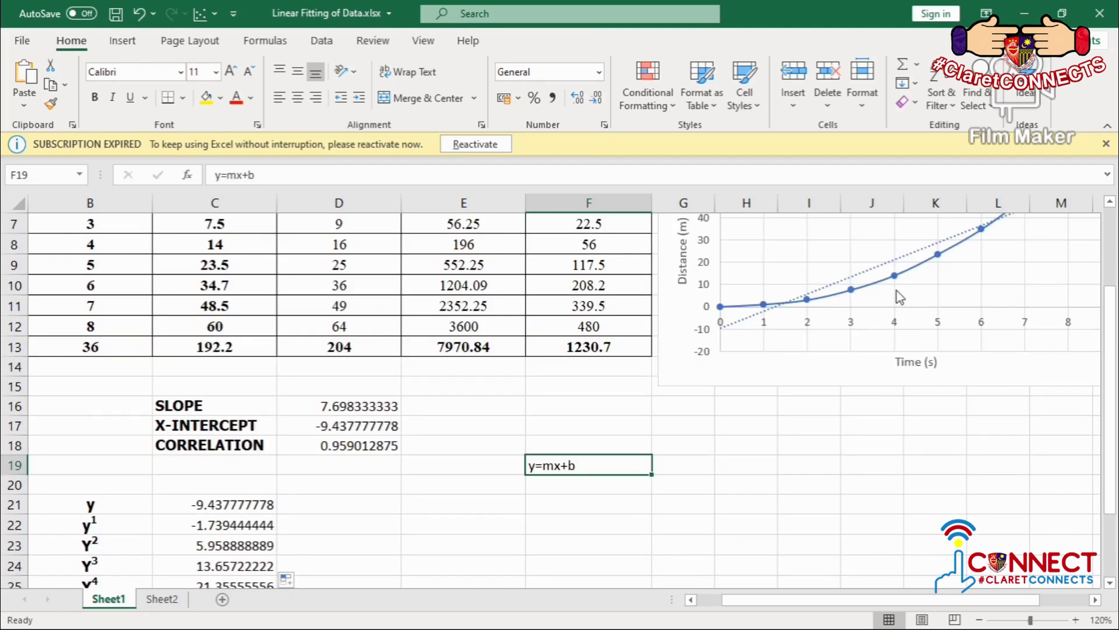
{"action": "scroll", "coordinate": [560, 476], "scroll_direction": "down", "scroll_amount": 3}
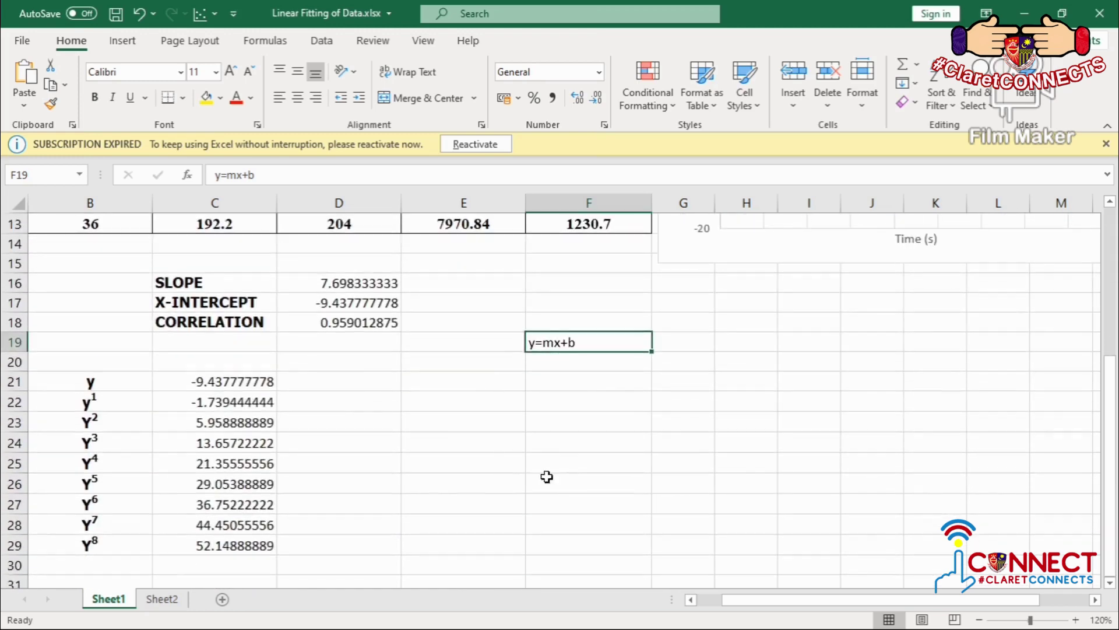
{"action": "left_click", "coordinate": [639, 459]}
{"action": "scroll", "coordinate": [614, 387], "scroll_direction": "up", "scroll_amount": 1}
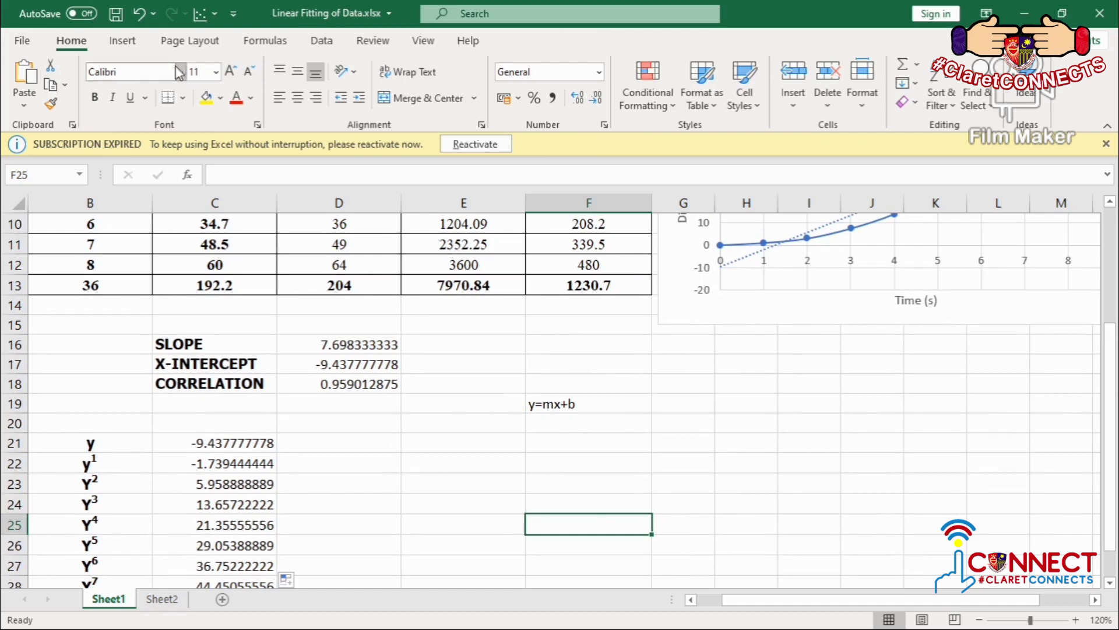
{"action": "left_click", "coordinate": [132, 45]}
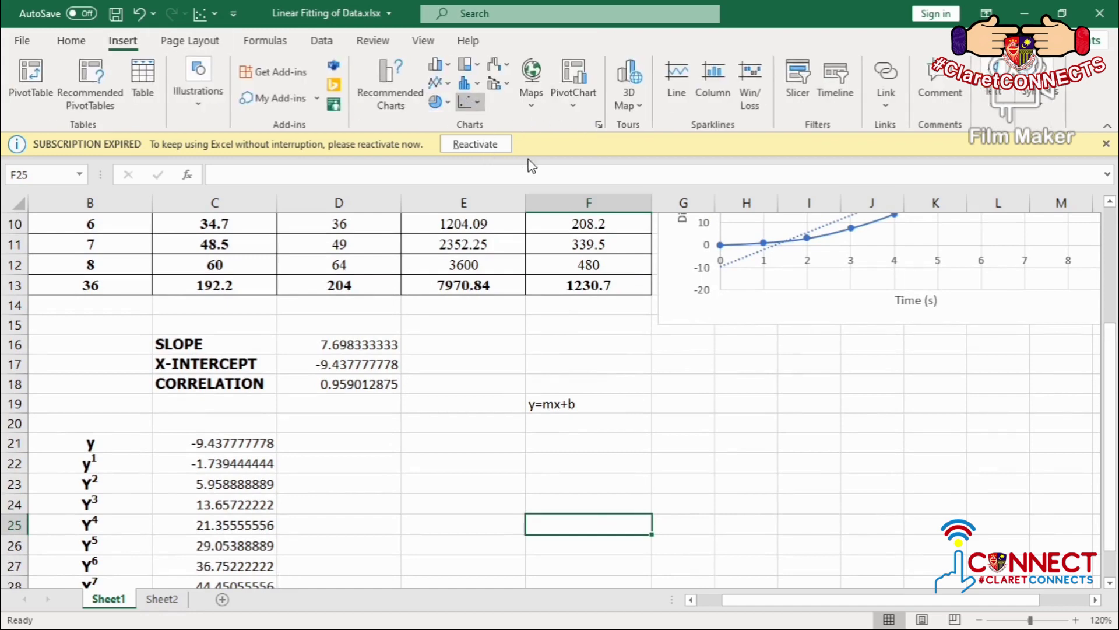
{"action": "left_click_drag", "start_coordinate": [563, 380], "coordinate": [684, 385]}
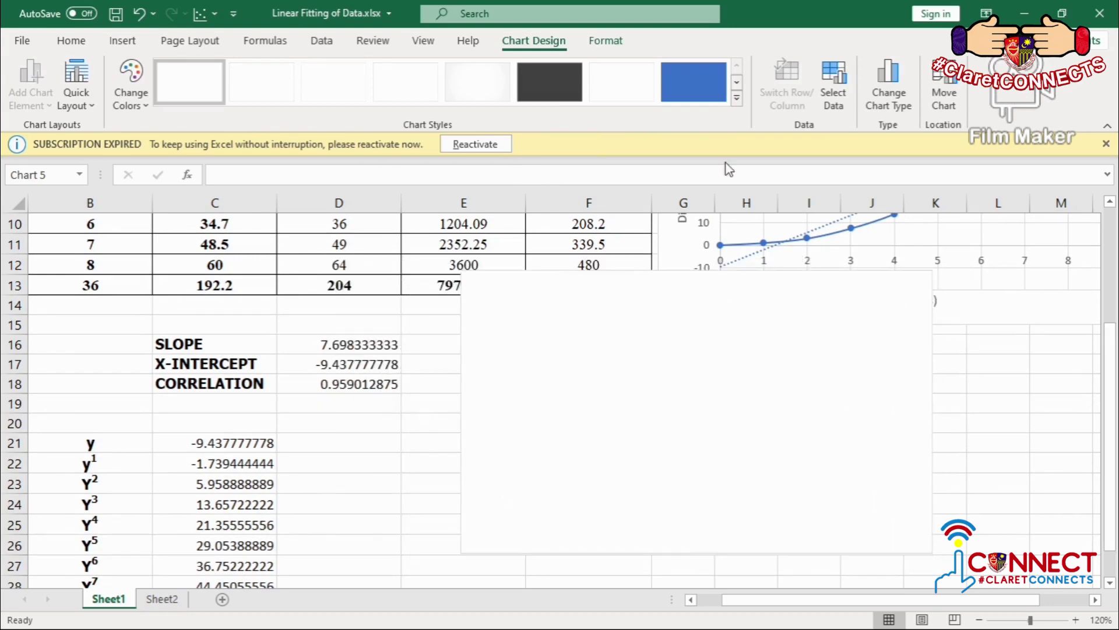
{"action": "left_click", "coordinate": [835, 79]}
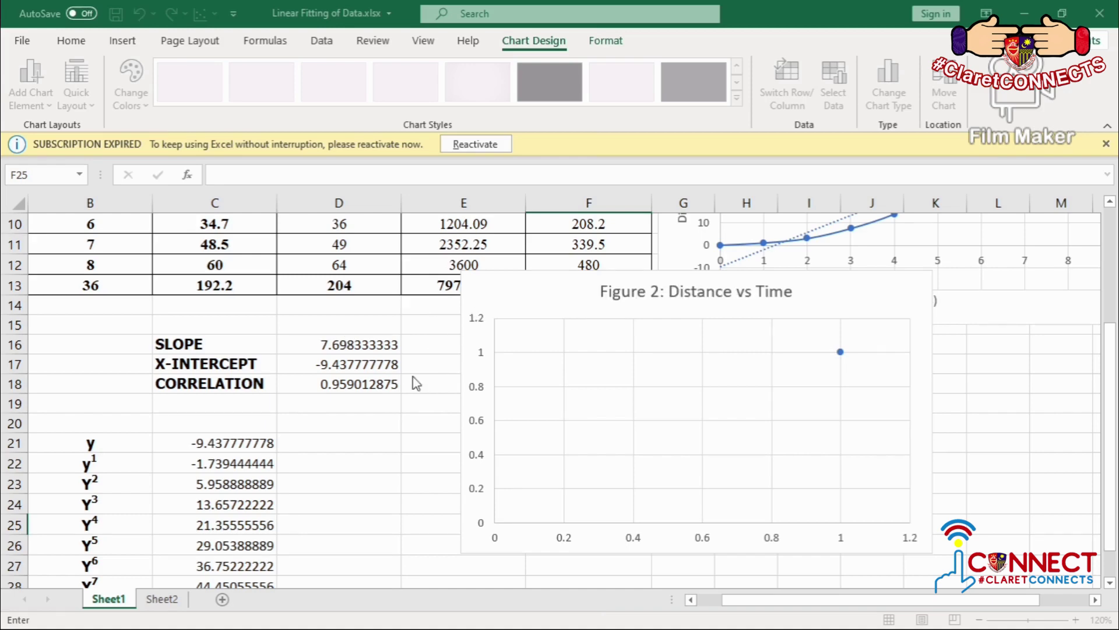
Step: Set the new series' X values to the times in B4:B12 and its Y values to the fitted values in C21:C29
{"action": "scroll", "coordinate": [439, 350], "scroll_direction": "up", "scroll_amount": 2}
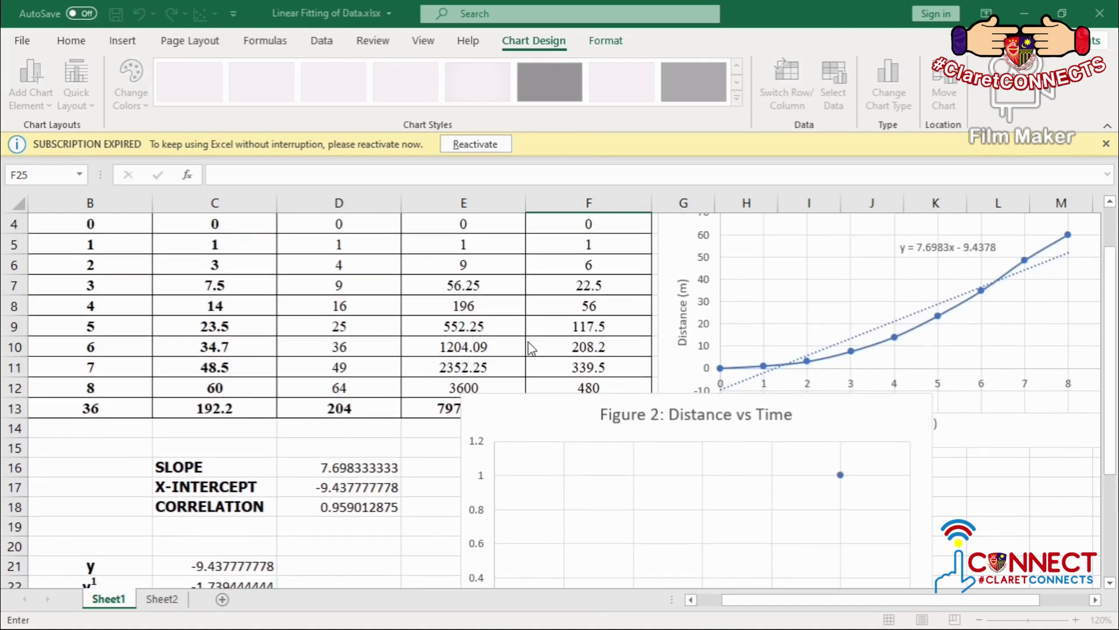
{"action": "scroll", "coordinate": [532, 348], "scroll_direction": "up", "scroll_amount": 1}
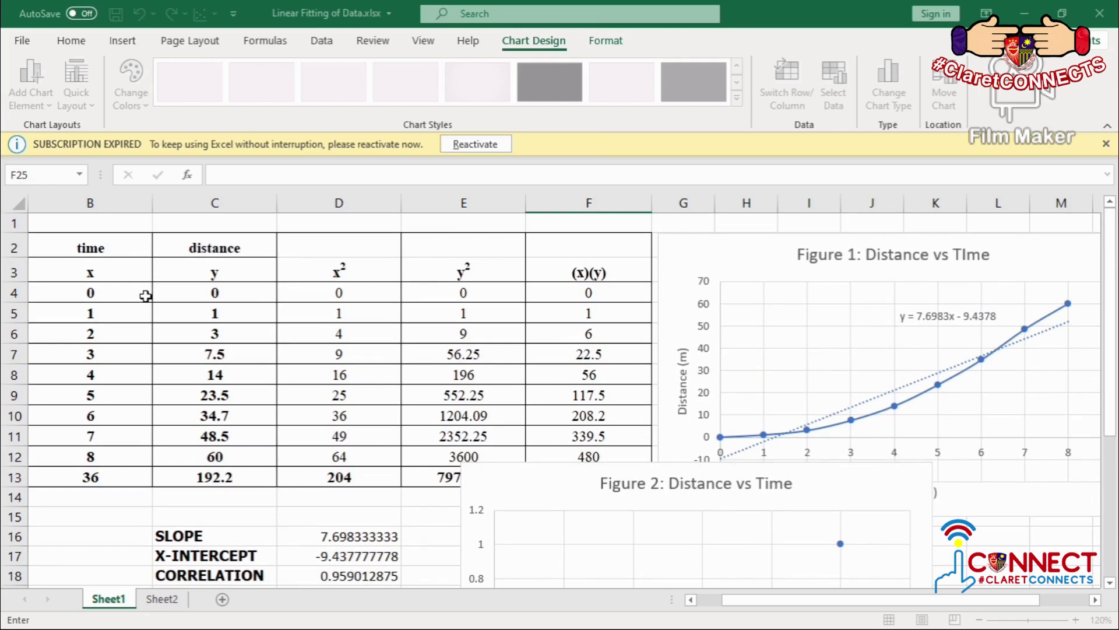
{"action": "left_click_drag", "start_coordinate": [135, 292], "coordinate": [113, 460]}
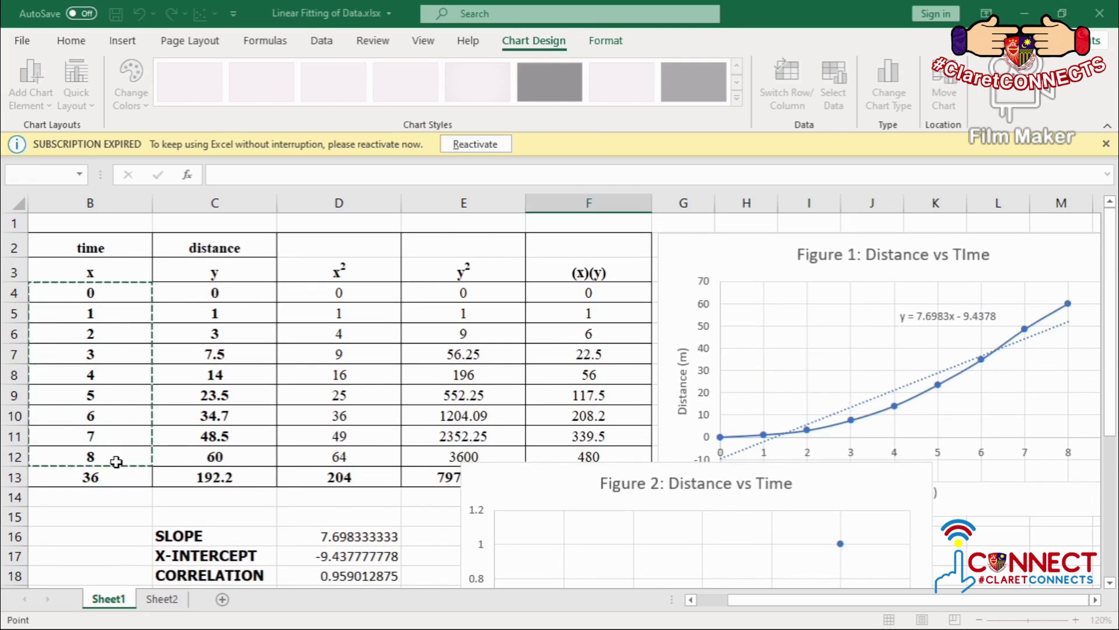
{"action": "key", "text": "Tab"}
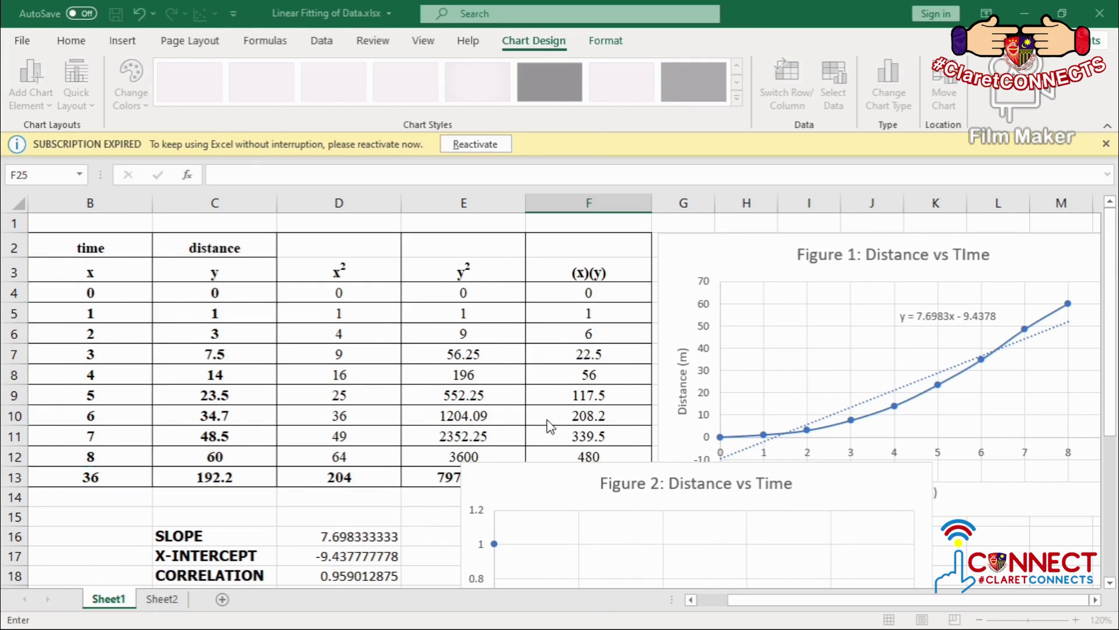
{"action": "scroll", "coordinate": [211, 333], "scroll_direction": "down", "scroll_amount": 4}
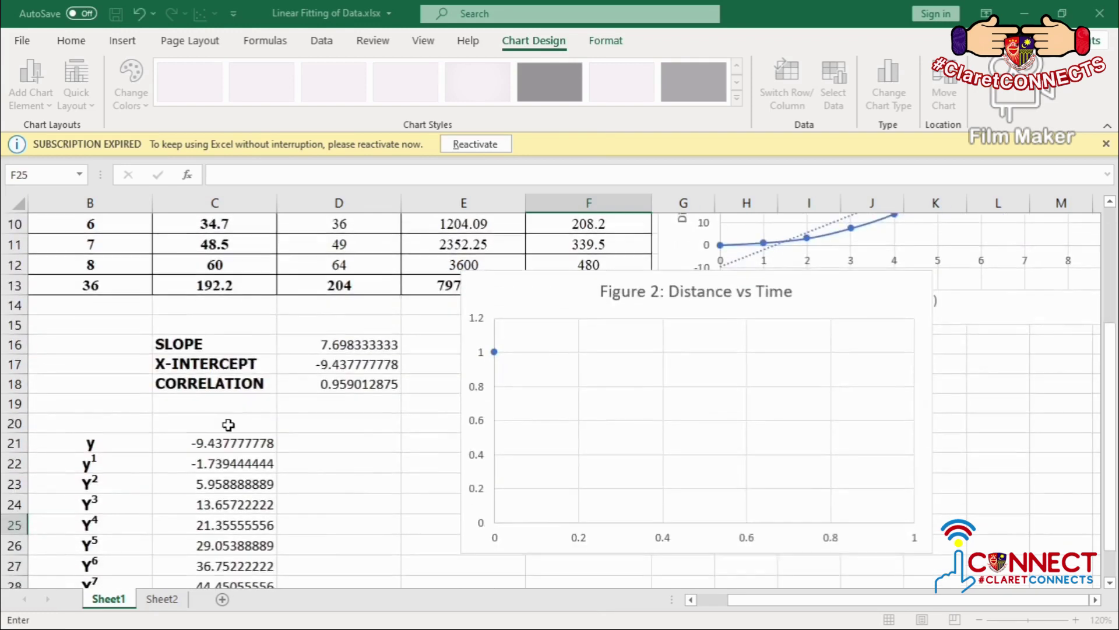
{"action": "left_click_drag", "start_coordinate": [177, 383], "coordinate": [202, 545]}
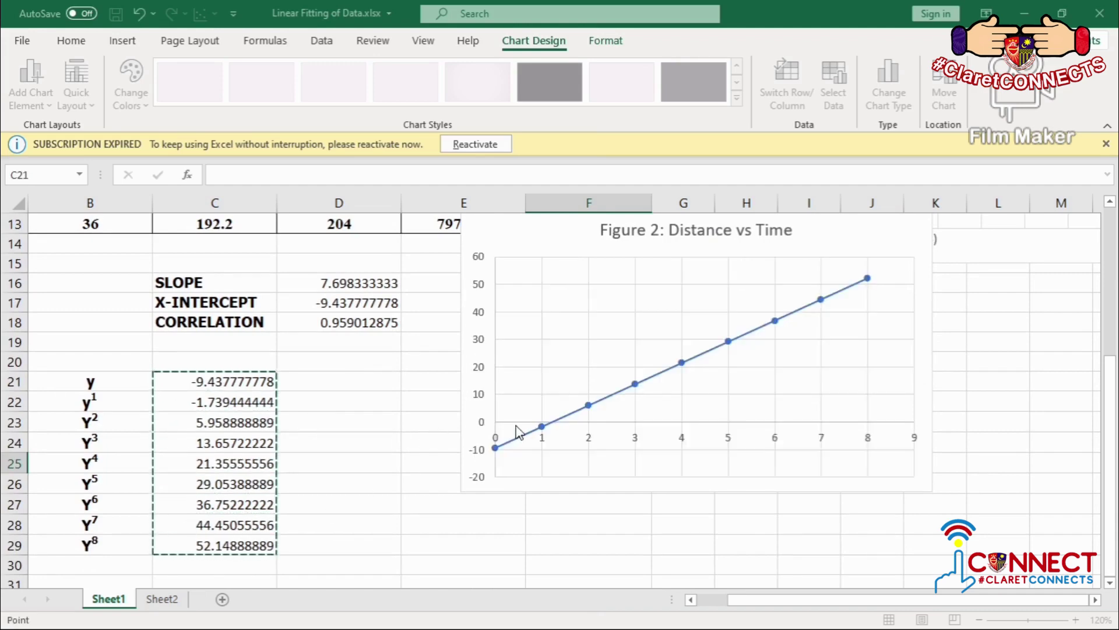
{"action": "key", "text": "Return"}
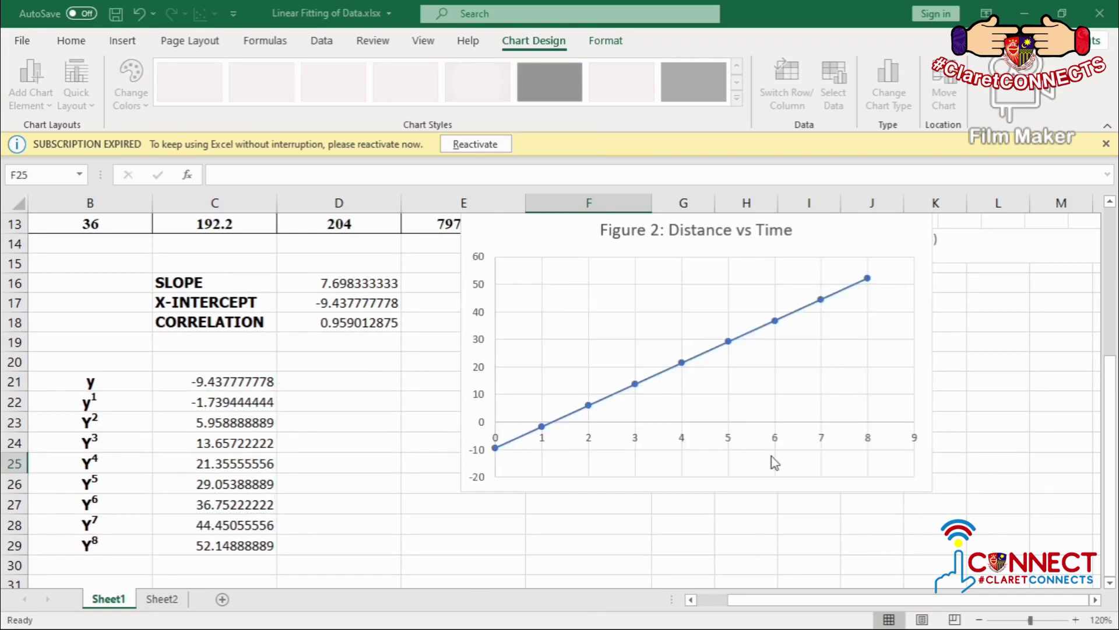
Step: Move the Figure 2 chart over columns C to F so that it sits side by side with the Figure 1 chart
{"action": "left_click", "coordinate": [628, 482]}
{"action": "scroll", "coordinate": [780, 382], "scroll_direction": "up", "scroll_amount": 3}
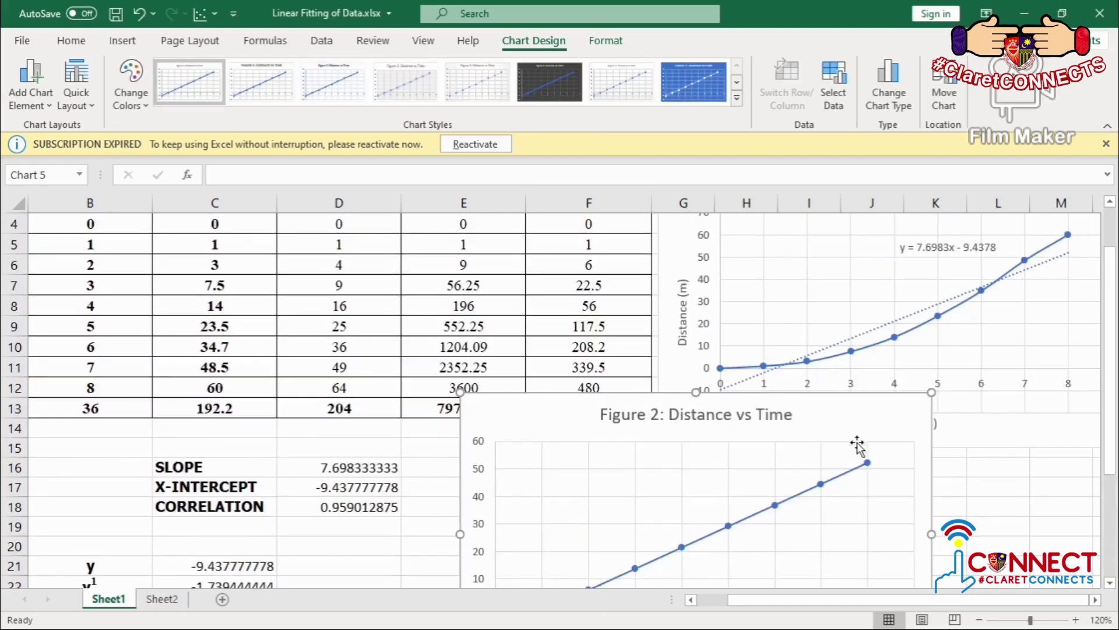
{"action": "left_click_drag", "start_coordinate": [857, 446], "coordinate": [559, 242]}
{"action": "scroll", "coordinate": [581, 320], "scroll_direction": "up", "scroll_amount": 1}
{"action": "left_click_drag", "start_coordinate": [582, 320], "coordinate": [571, 251]}
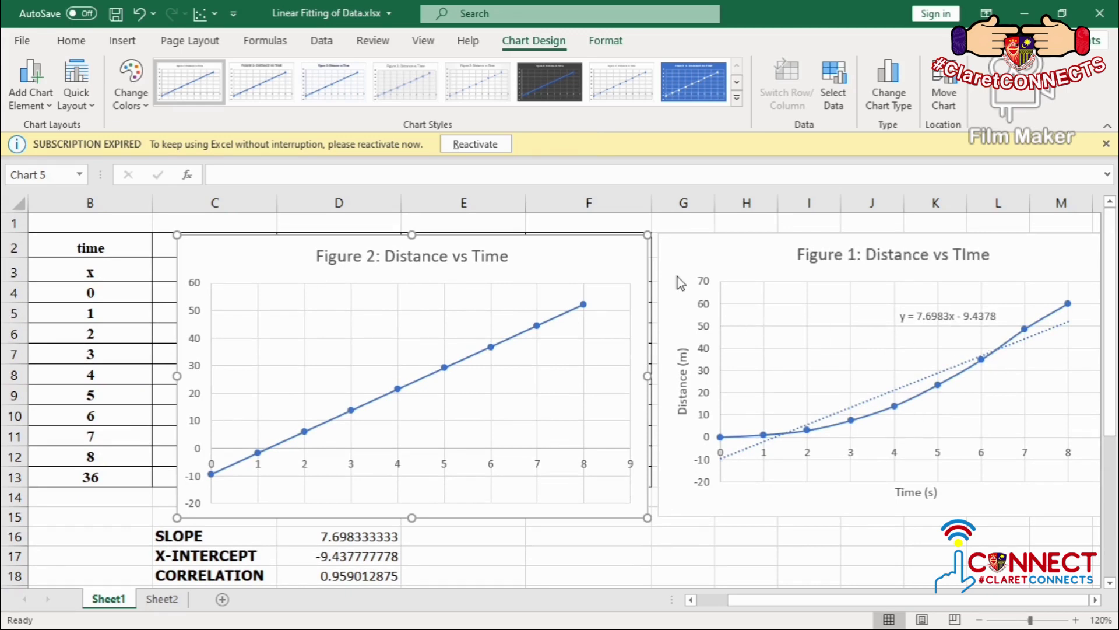
{"action": "left_click", "coordinate": [738, 258]}
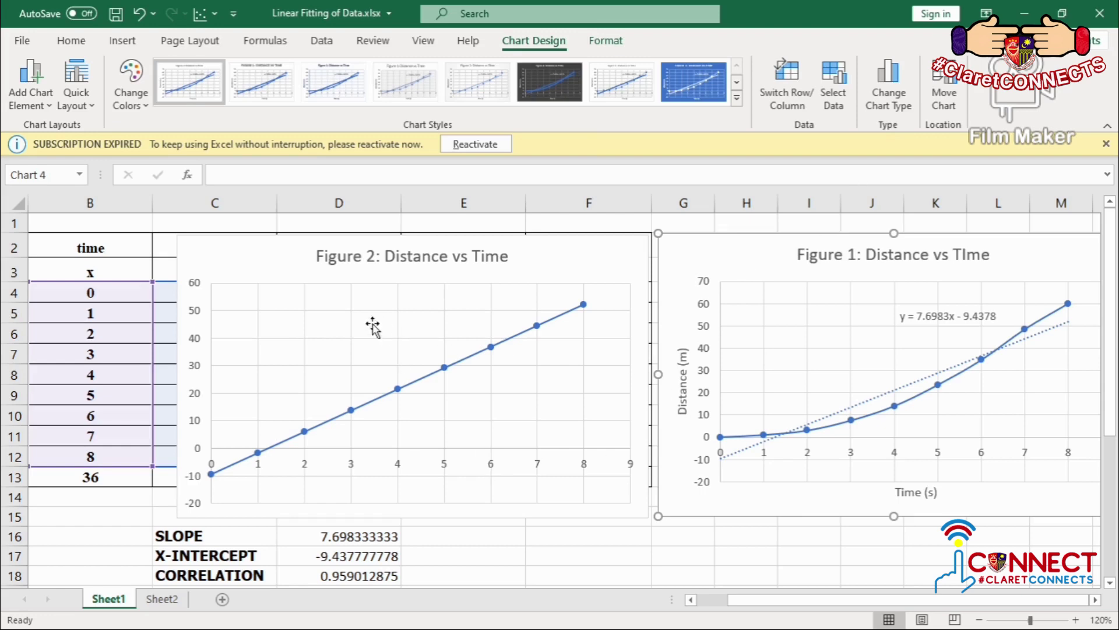
Step: Add horizontal and vertical axis titles to the Figure 2 chart, undoing and restoring both once
{"action": "left_click", "coordinate": [256, 279]}
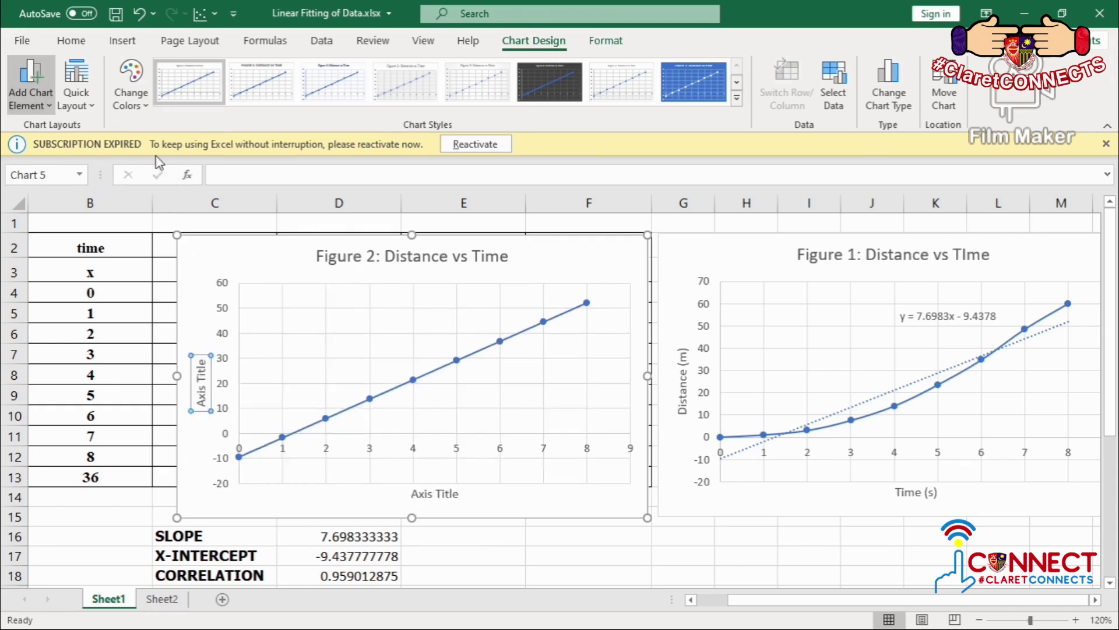
{"action": "key", "text": "ctrl+z"}
{"action": "key", "text": "ctrl+z"}
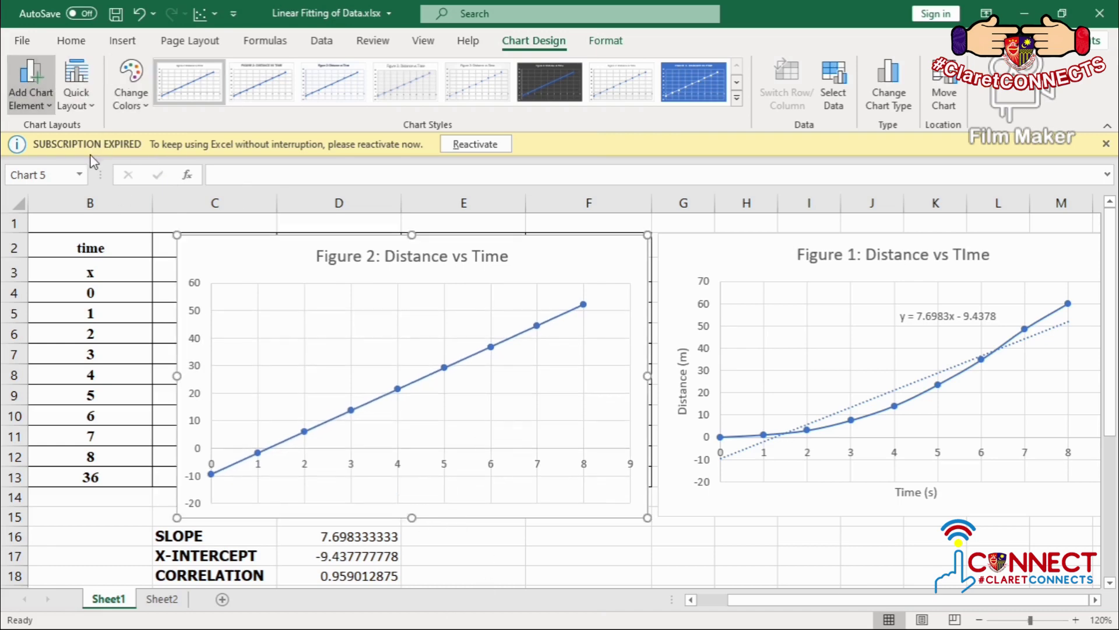
{"action": "key", "text": "ctrl+y"}
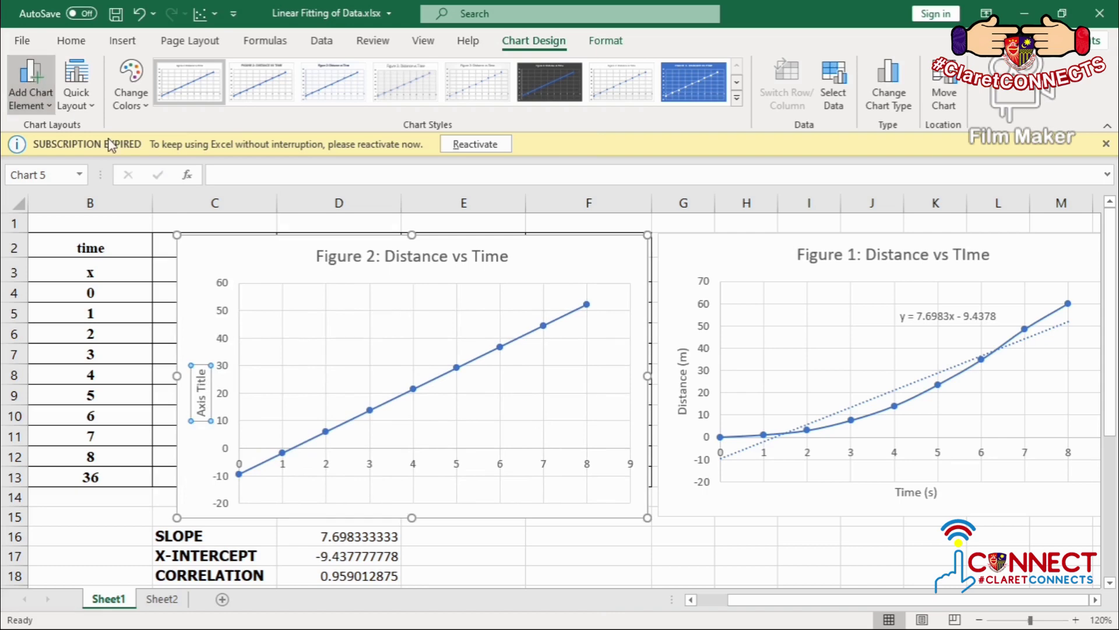
{"action": "key", "text": "ctrl+y"}
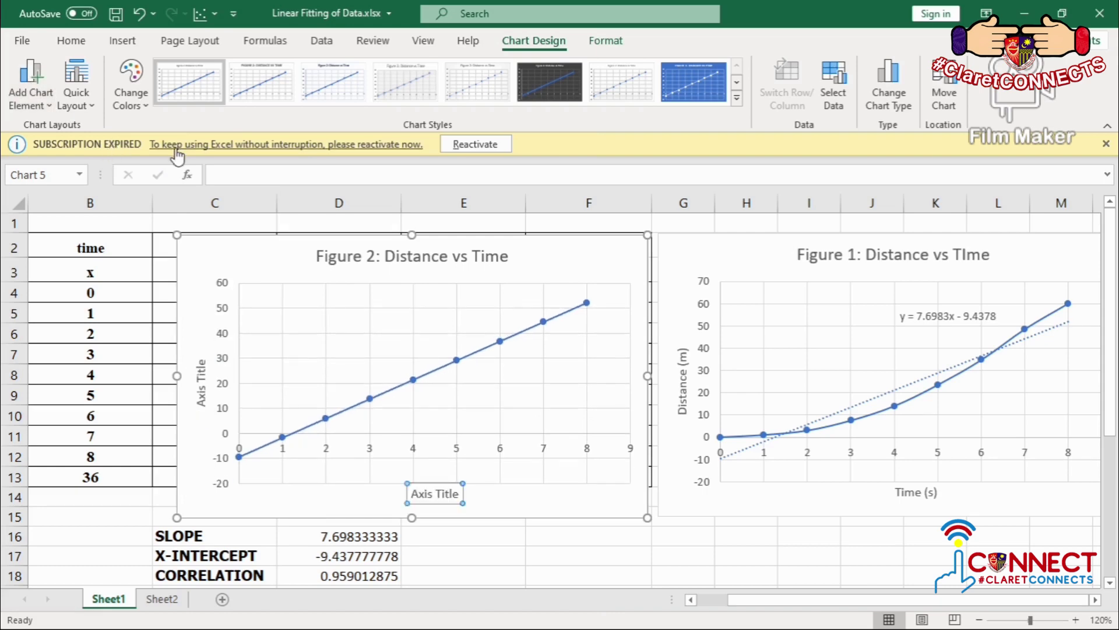
Step: Title the Figure 2 chart's horizontal axis Times (s) and its vertical axis Distance (m), and close the formatting options
{"action": "triple_click", "coordinate": [449, 495]}
{"action": "type", "text": "Times (s)"}
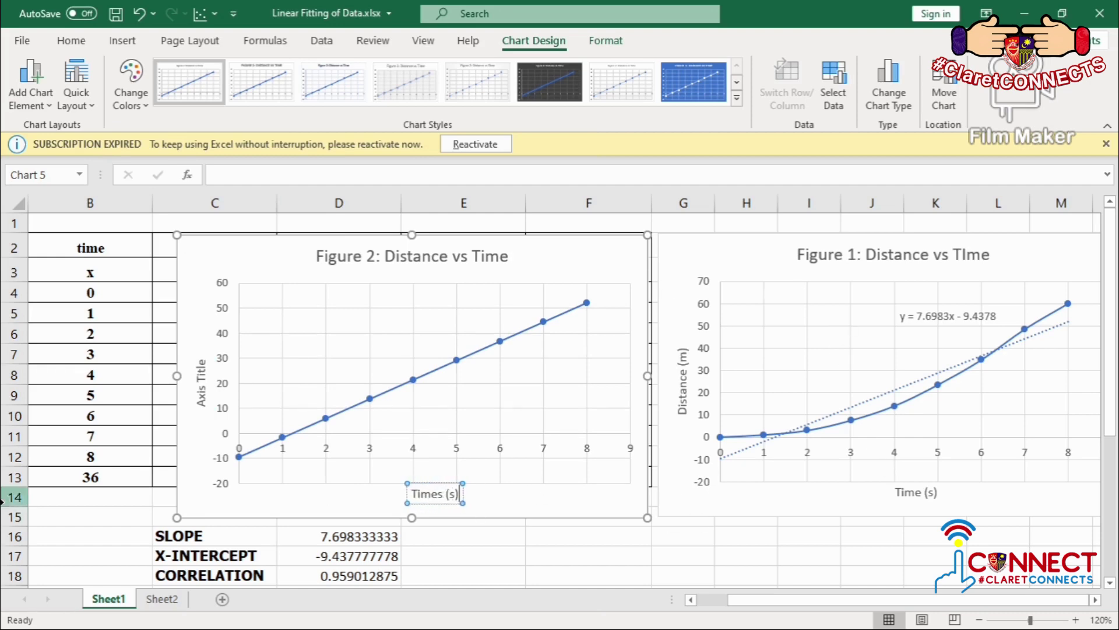
{"action": "double_click", "coordinate": [201, 391]}
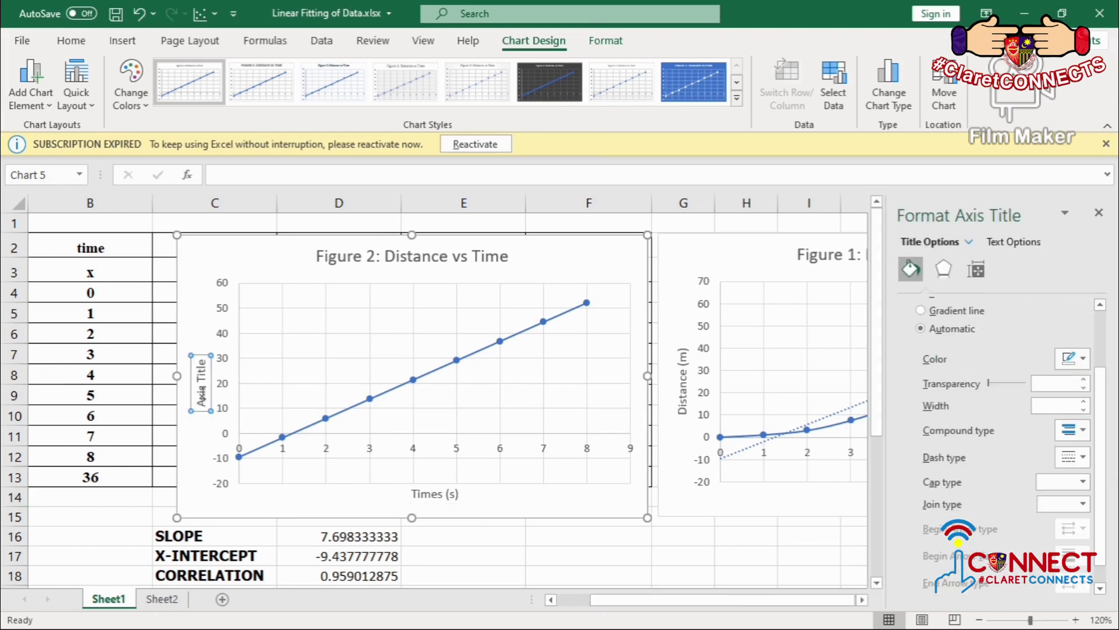
{"action": "double_click", "coordinate": [201, 397]}
{"action": "triple_click", "coordinate": [202, 398]}
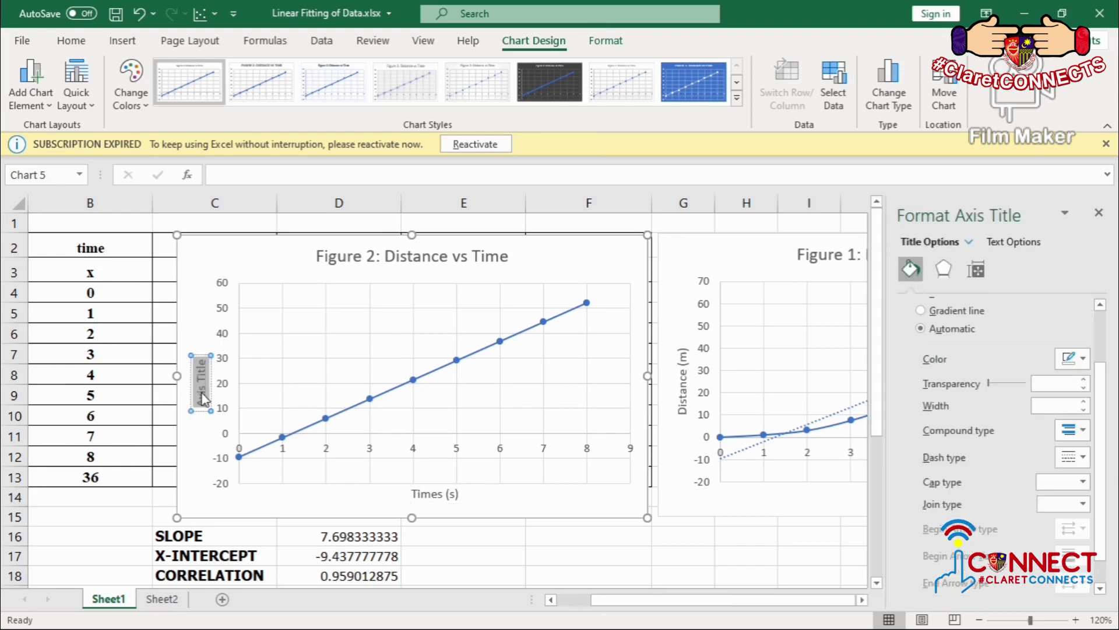
{"action": "type", "text": "Distance"}
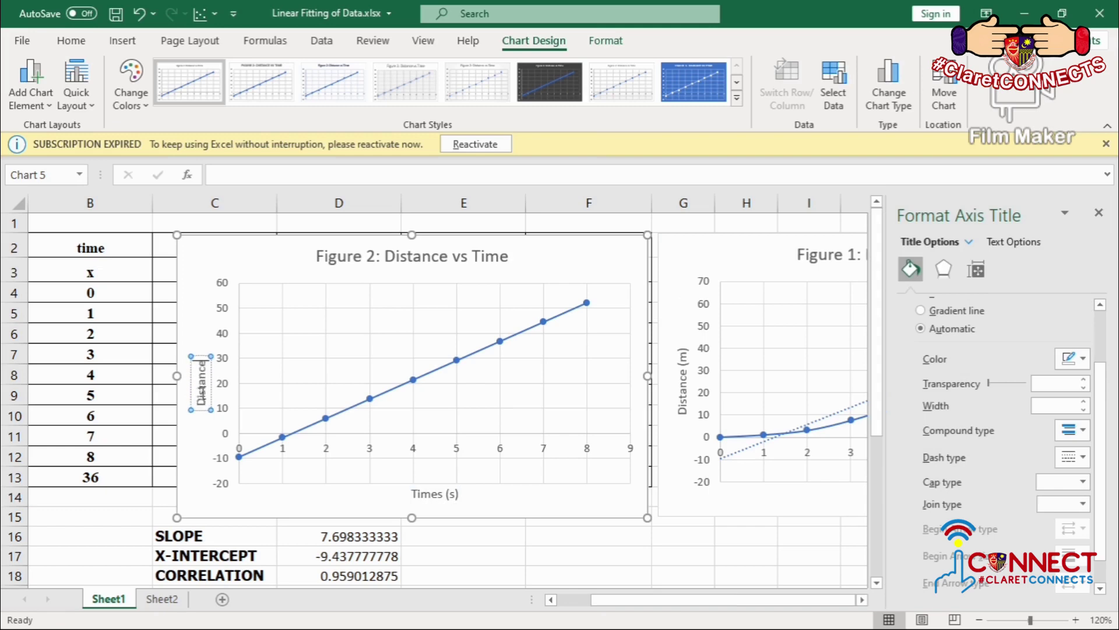
{"action": "type", "text": " (m)"}
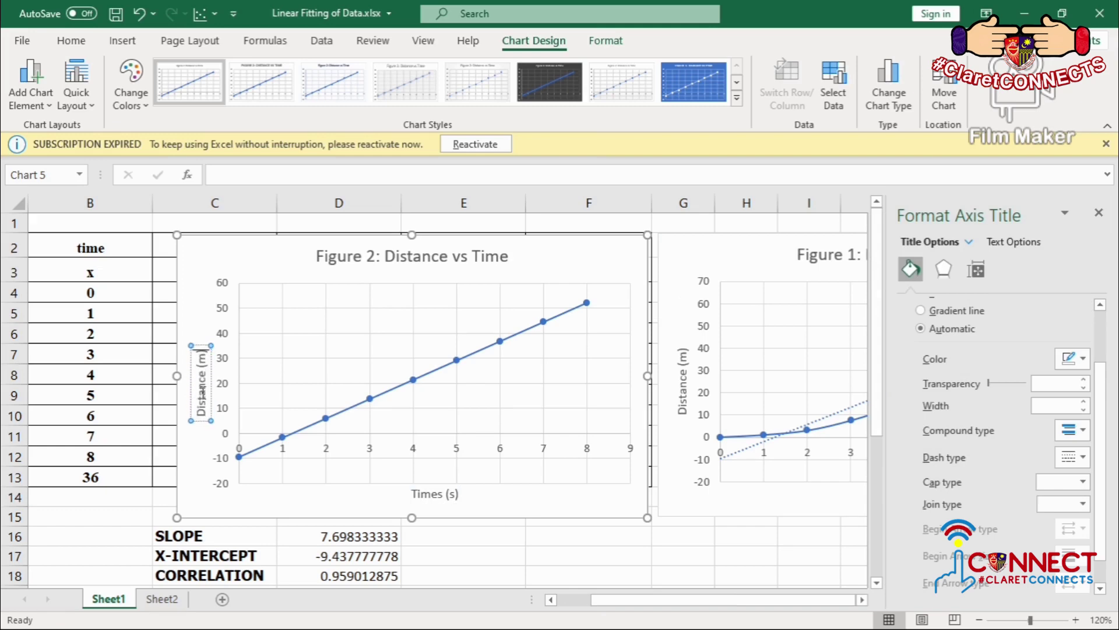
{"action": "left_click", "coordinate": [542, 506]}
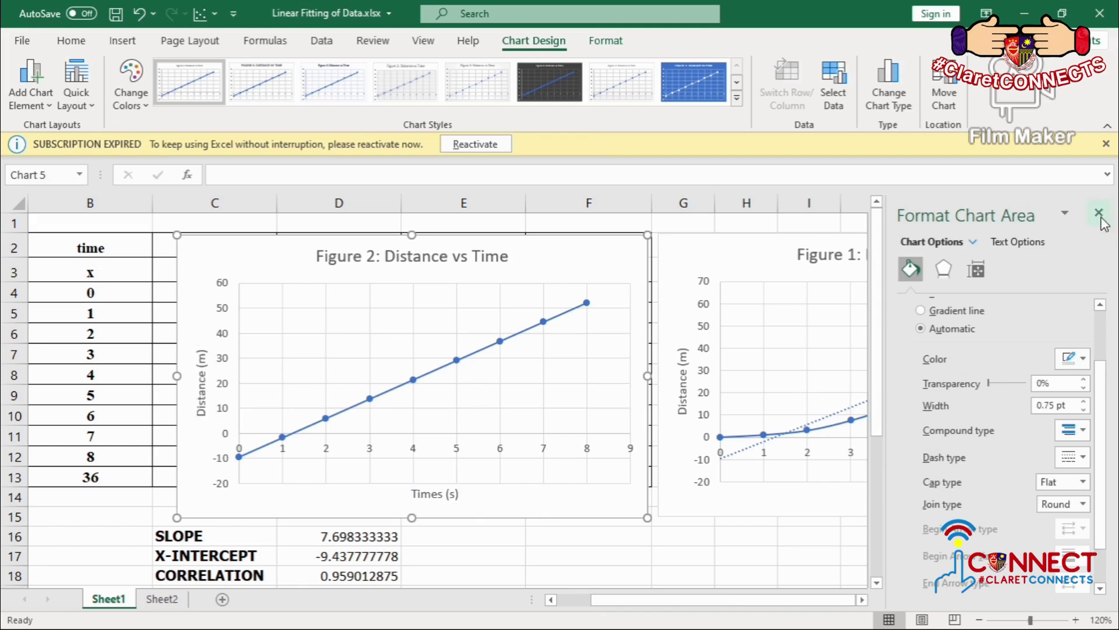
{"action": "left_click", "coordinate": [1099, 213]}
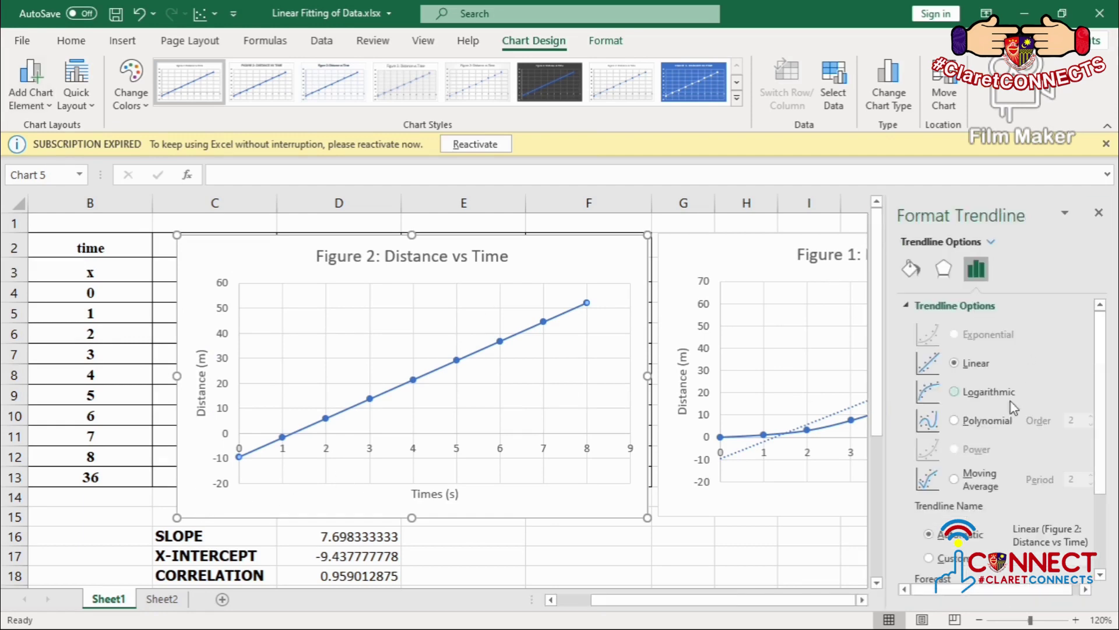
Step: Add a linear trendline to the Figure 2 chart, display its equation and move the equation label to the clear area above the line
{"action": "scroll", "coordinate": [1013, 407], "scroll_direction": "down", "scroll_amount": 3}
{"action": "scroll", "coordinate": [1004, 402], "scroll_direction": "up", "scroll_amount": 3}
{"action": "scroll", "coordinate": [1060, 381], "scroll_direction": "down", "scroll_amount": 3}
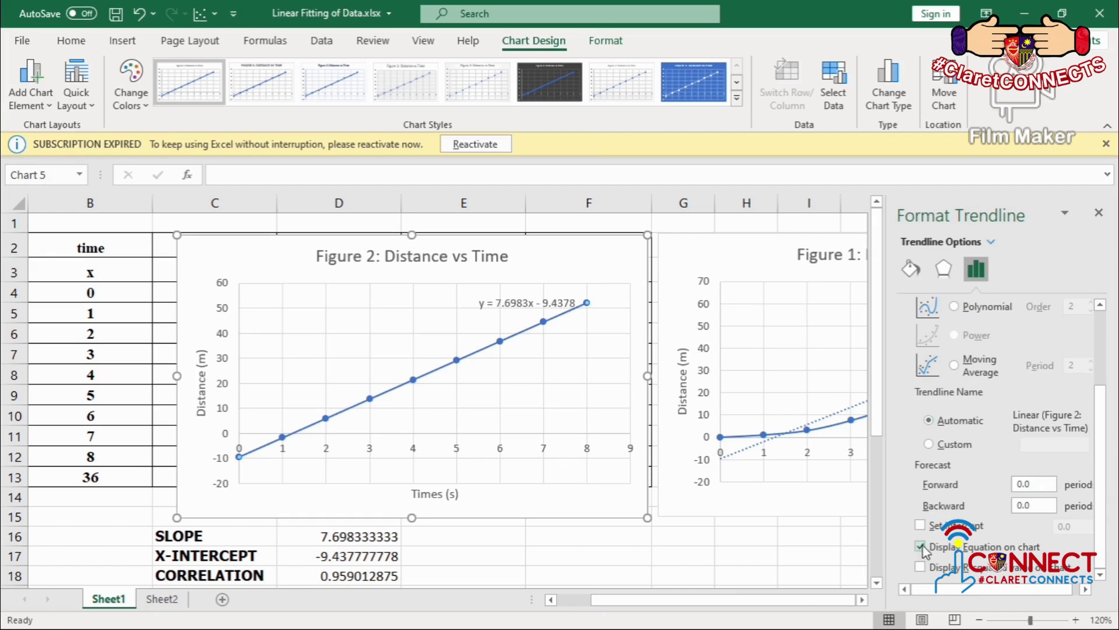
{"action": "left_click", "coordinate": [545, 302]}
{"action": "left_click_drag", "start_coordinate": [545, 302], "coordinate": [464, 325]}
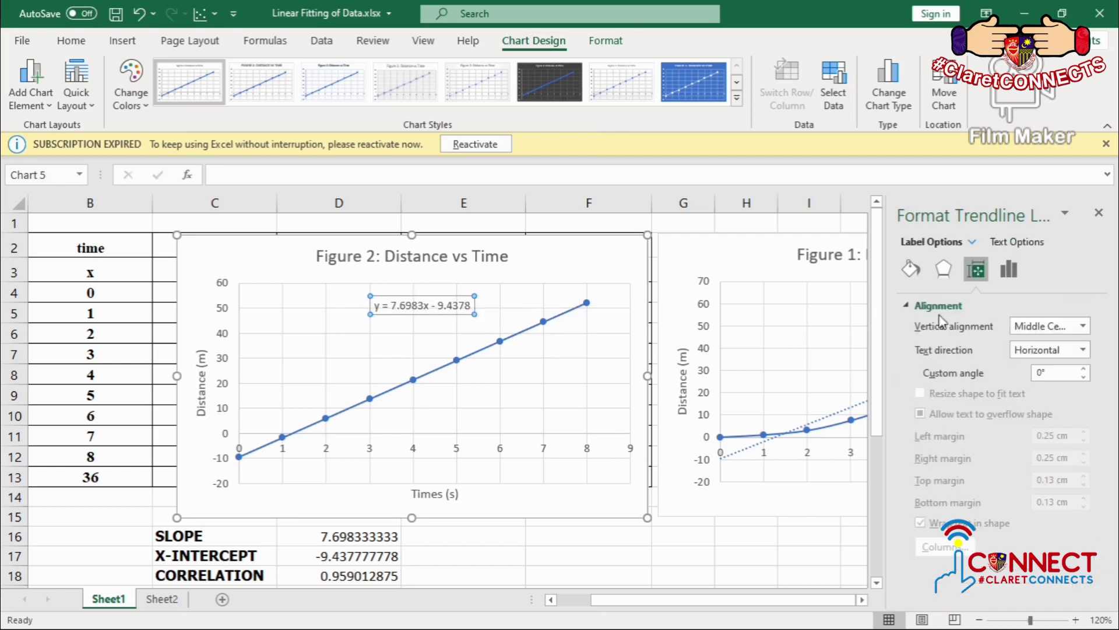
{"action": "left_click", "coordinate": [1003, 245]}
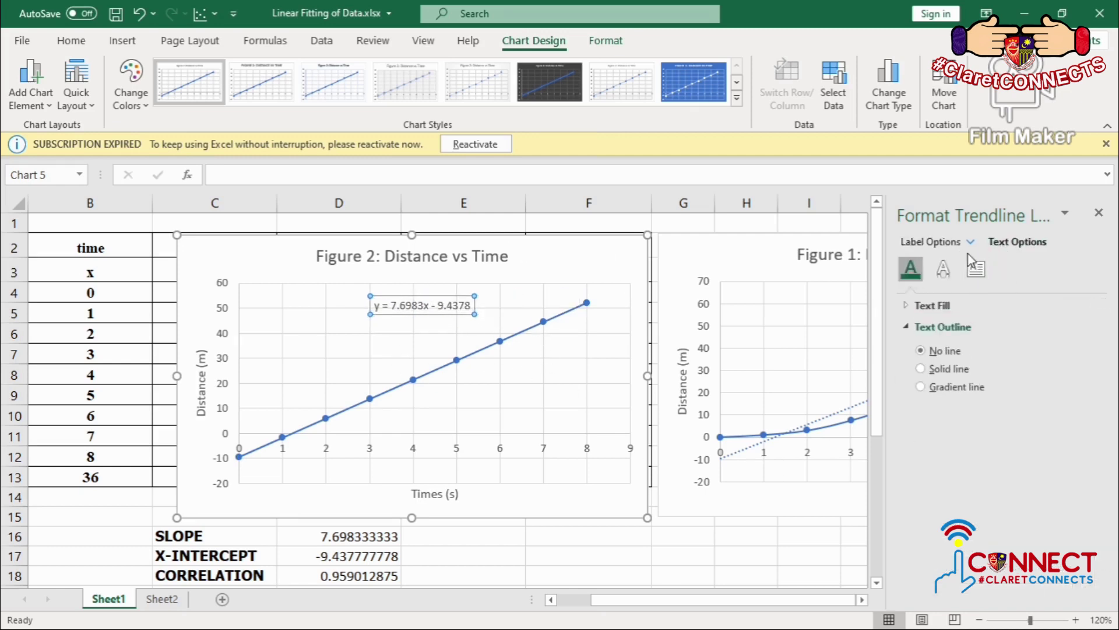
{"action": "left_click", "coordinate": [999, 245]}
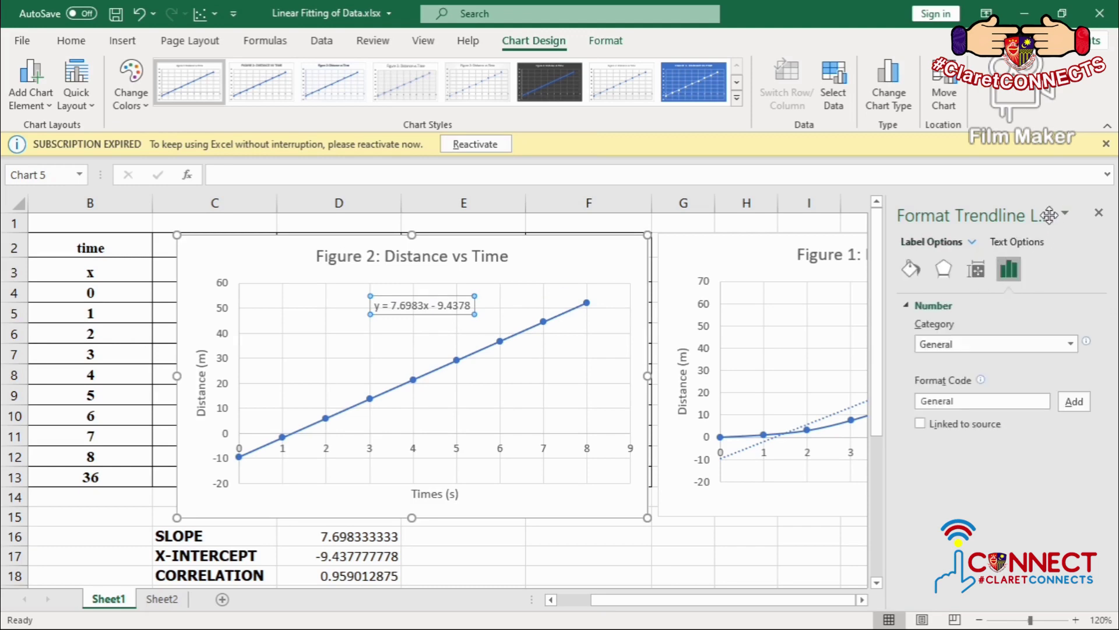
{"action": "left_click", "coordinate": [1099, 213]}
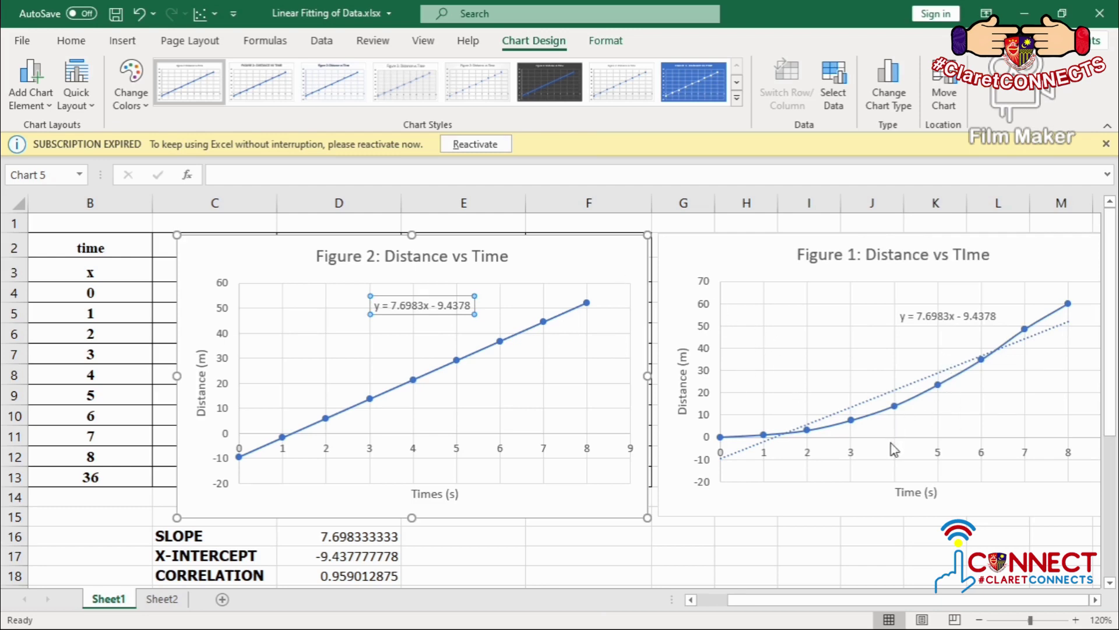
Step: Display the R-squared value of another linear trendline on the Figure 2 chart, briefly trying a set intercept of 0.0
{"action": "key", "text": "ctrl+1"}
{"action": "scroll", "coordinate": [1019, 381], "scroll_direction": "down", "scroll_amount": 2}
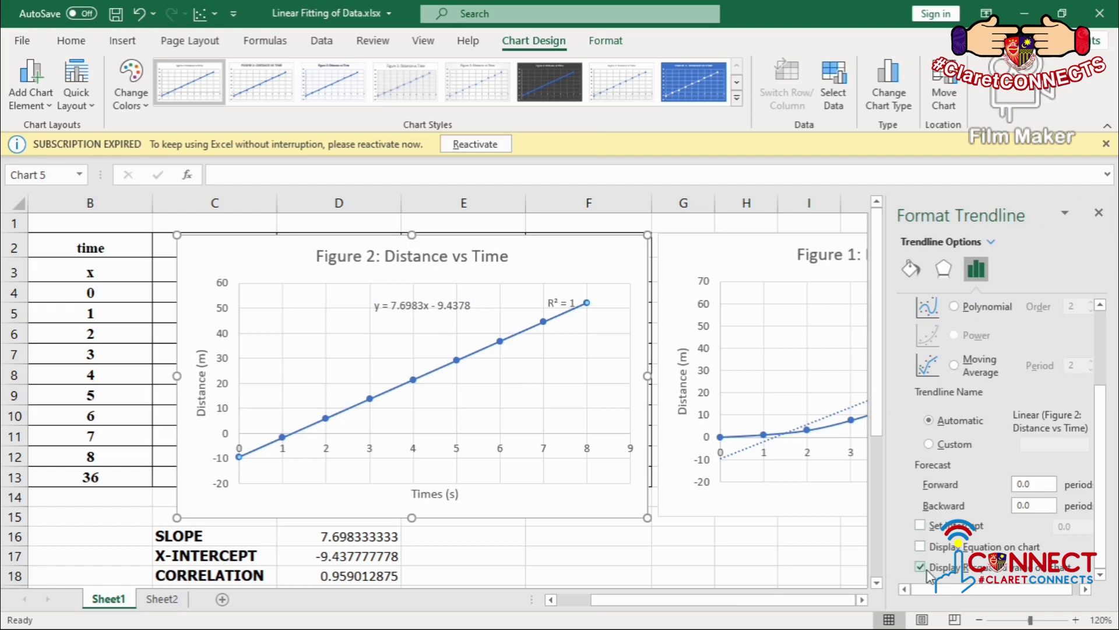
{"action": "left_click", "coordinate": [920, 525]}
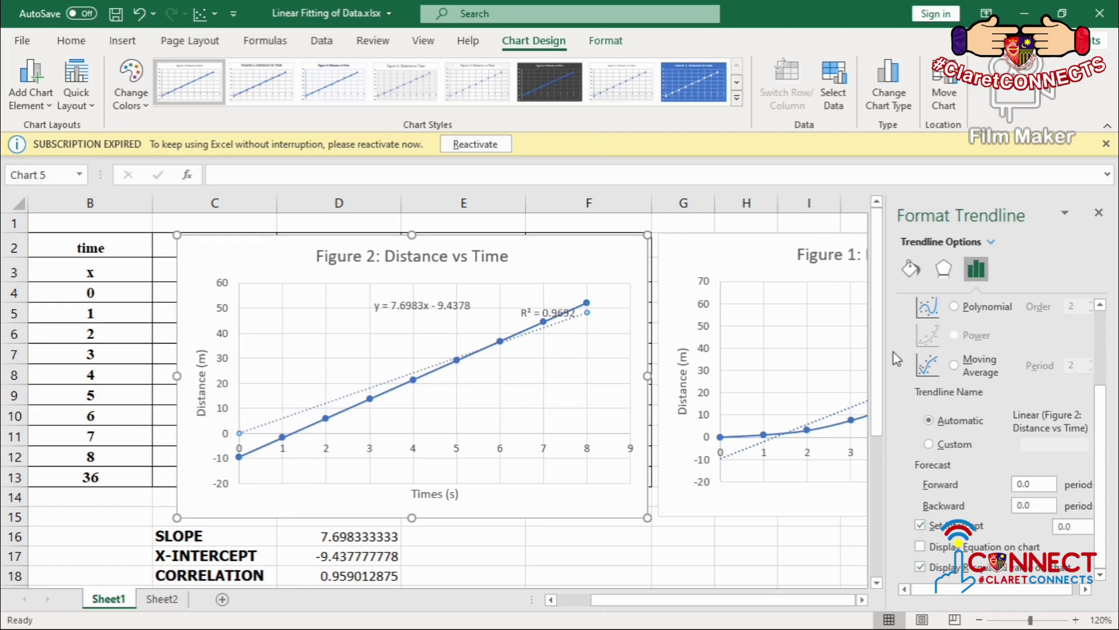
{"action": "left_click", "coordinate": [920, 525]}
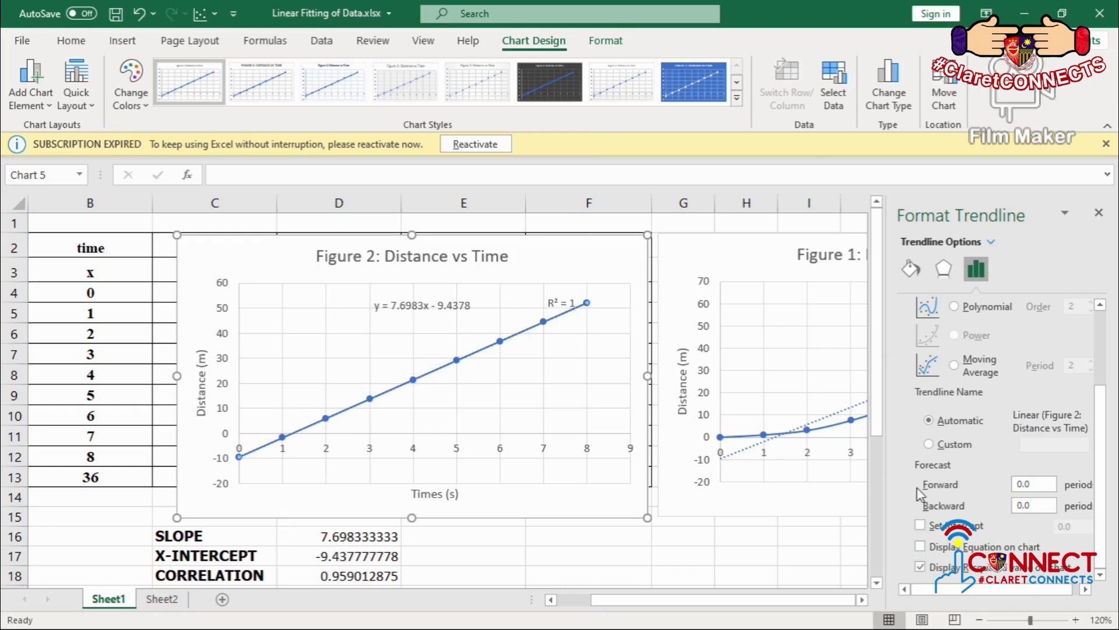
Step: Move Figure 2's R-squared label directly below its trendline equation, and place the whole chart beneath the Figure 1 chart, aligned with it
{"action": "left_click", "coordinate": [1097, 214]}
{"action": "left_click", "coordinate": [556, 301]}
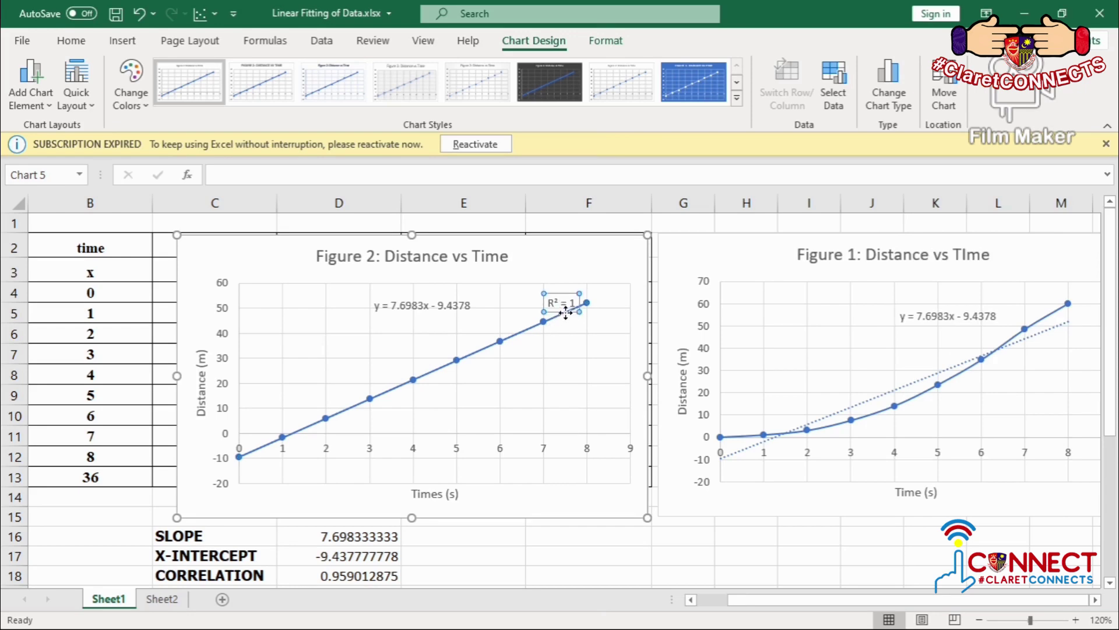
{"action": "left_click_drag", "start_coordinate": [468, 317], "coordinate": [417, 334]}
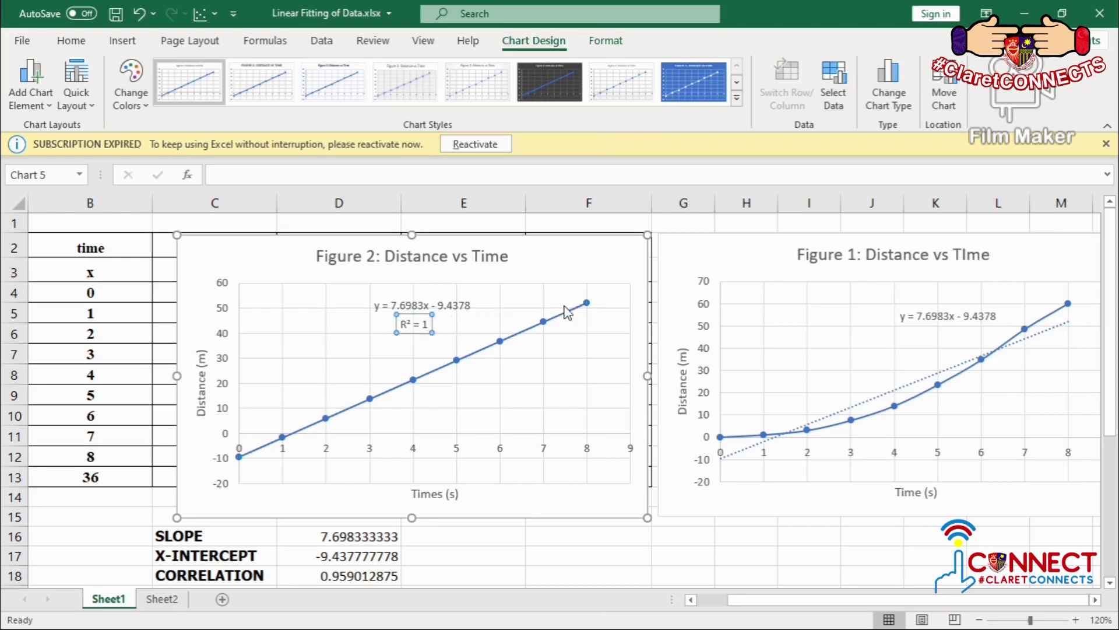
{"action": "left_click_drag", "start_coordinate": [555, 256], "coordinate": [1035, 375]}
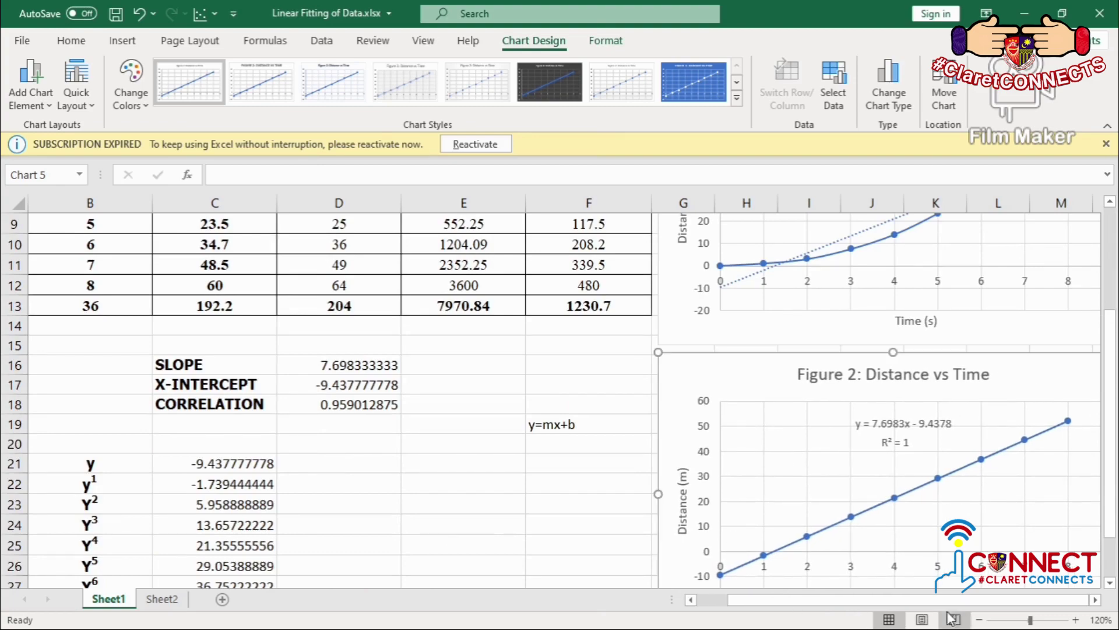
Step: Review the stacked Figure 1 and Figure 2 charts alongside the data table, regression results and fitted y values
{"action": "left_click", "coordinate": [977, 617]}
{"action": "left_click", "coordinate": [977, 617]}
{"action": "left_click", "coordinate": [977, 617]}
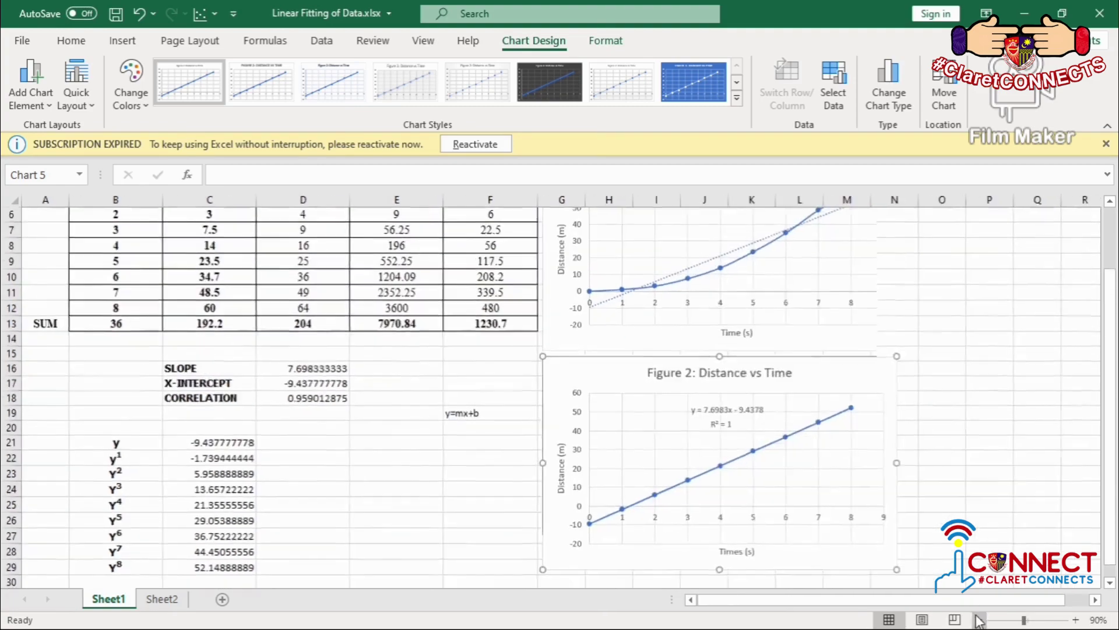
{"action": "left_click", "coordinate": [977, 617]}
{"action": "scroll", "coordinate": [928, 466], "scroll_direction": "up", "scroll_amount": 1}
{"action": "scroll", "coordinate": [928, 466], "scroll_direction": "down", "scroll_amount": 1}
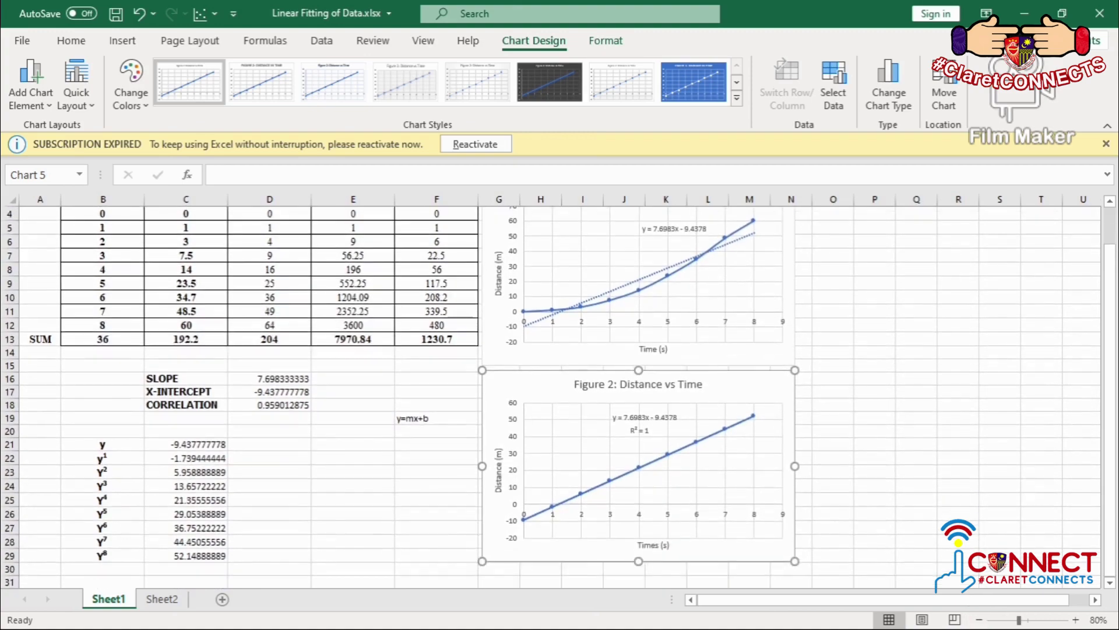
{"action": "left_click", "coordinate": [1014, 393]}
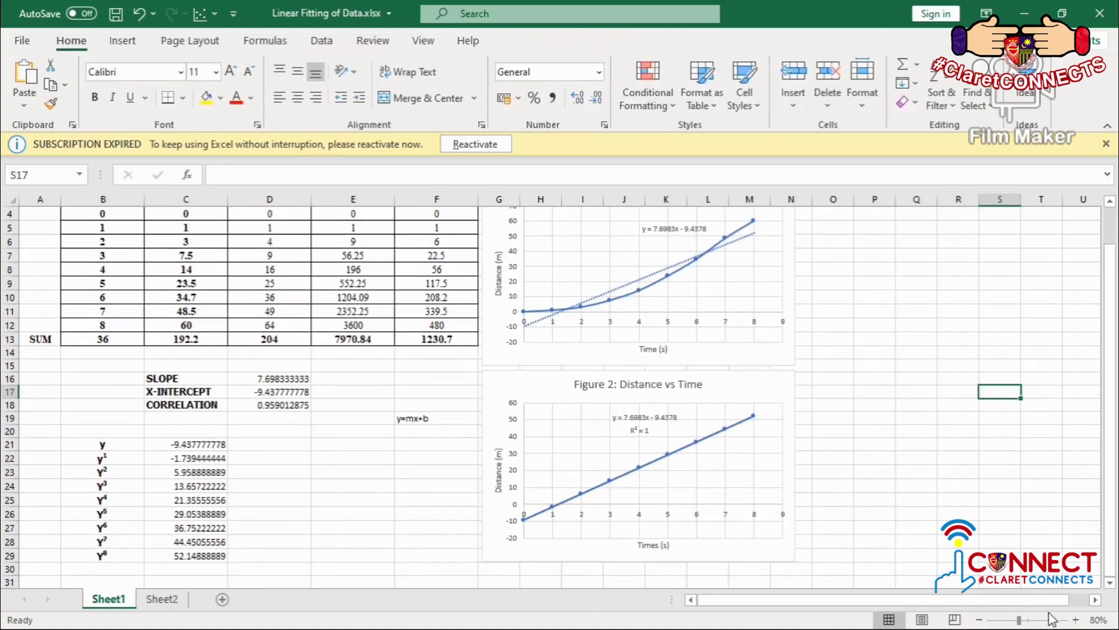
{"action": "left_click", "coordinate": [1076, 620]}
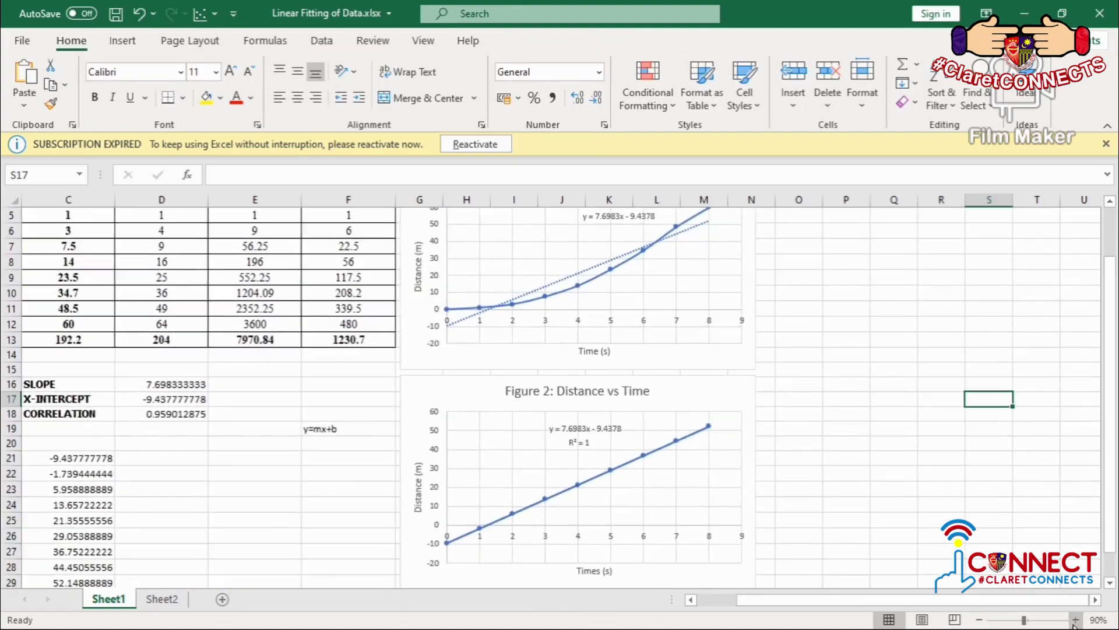
{"action": "left_click", "coordinate": [1075, 620]}
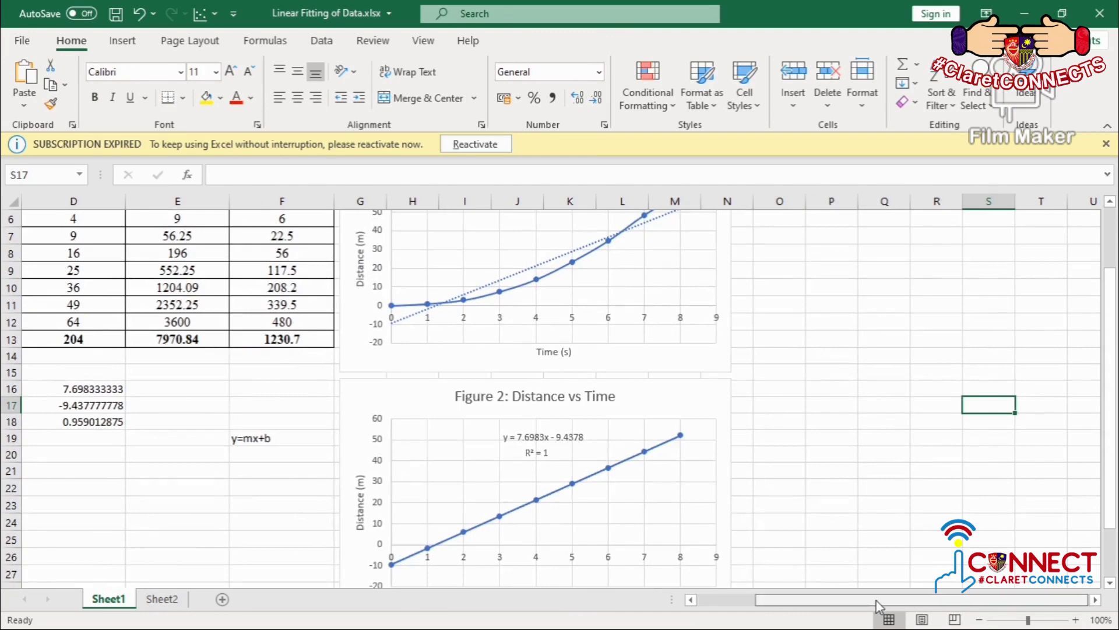
{"action": "left_click_drag", "start_coordinate": [904, 601], "coordinate": [881, 607]}
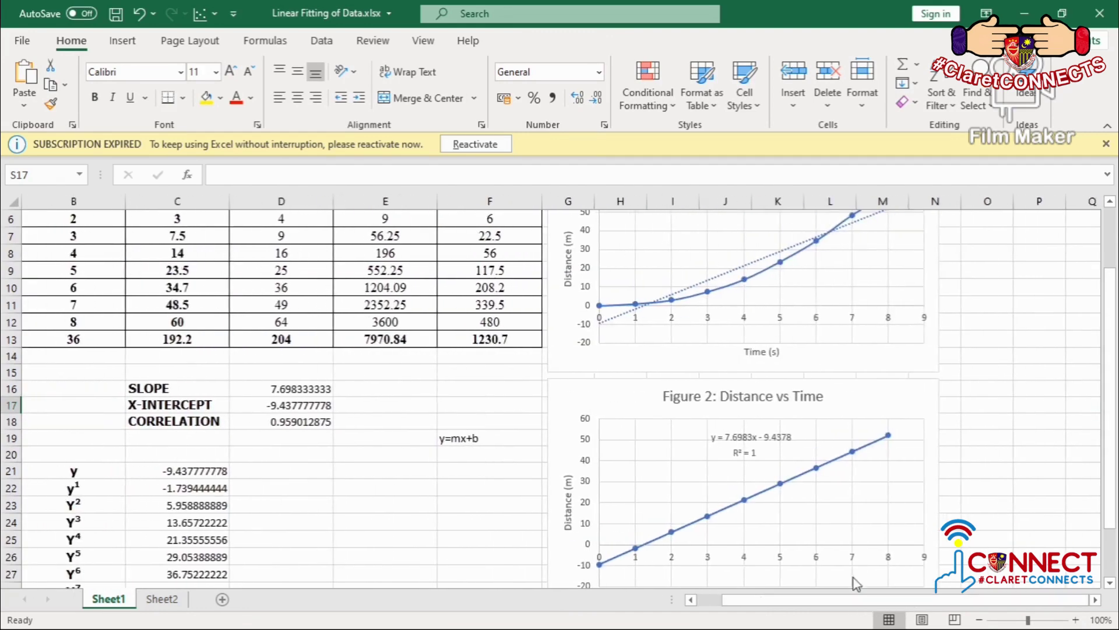
{"action": "scroll", "coordinate": [820, 578], "scroll_direction": "up", "scroll_amount": 2}
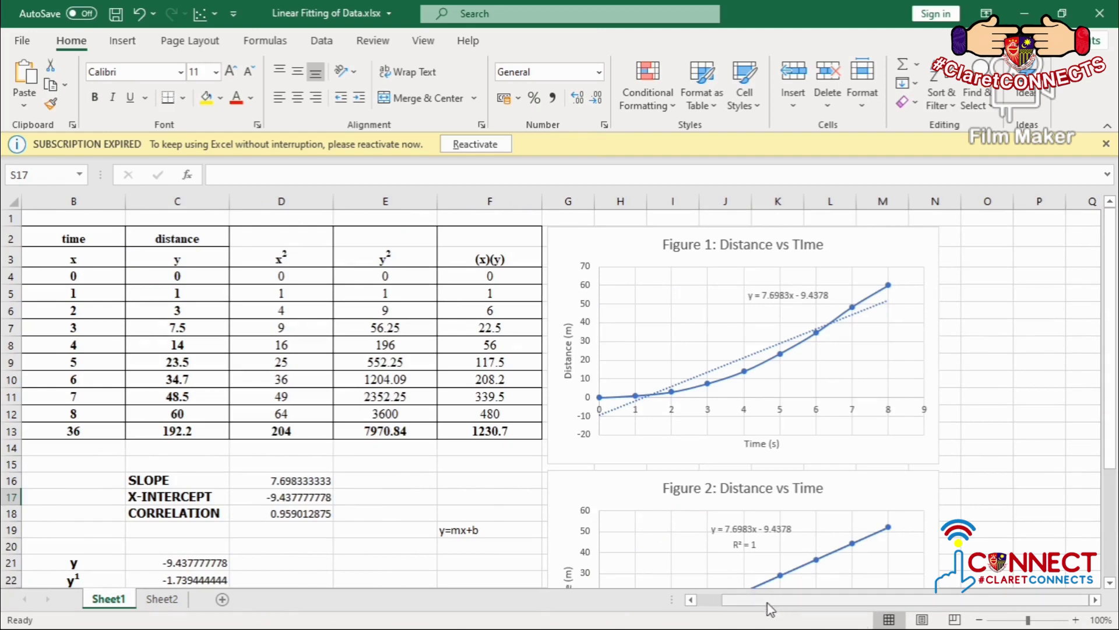
{"action": "left_click_drag", "start_coordinate": [768, 603], "coordinate": [686, 596]}
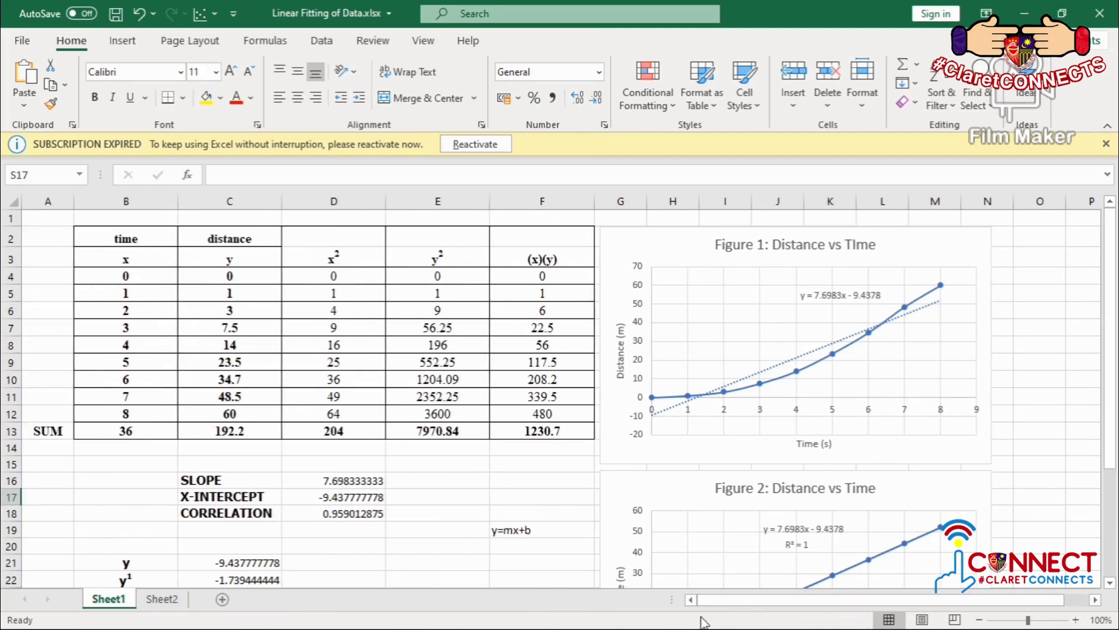